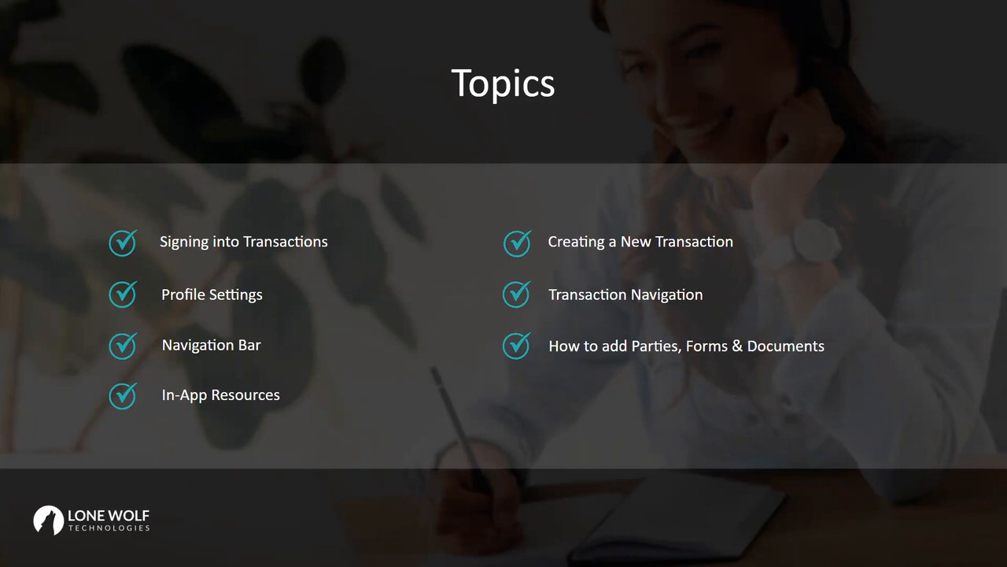
Advance the slideshow from the Topics slide to the Questions? slide
key("Right")
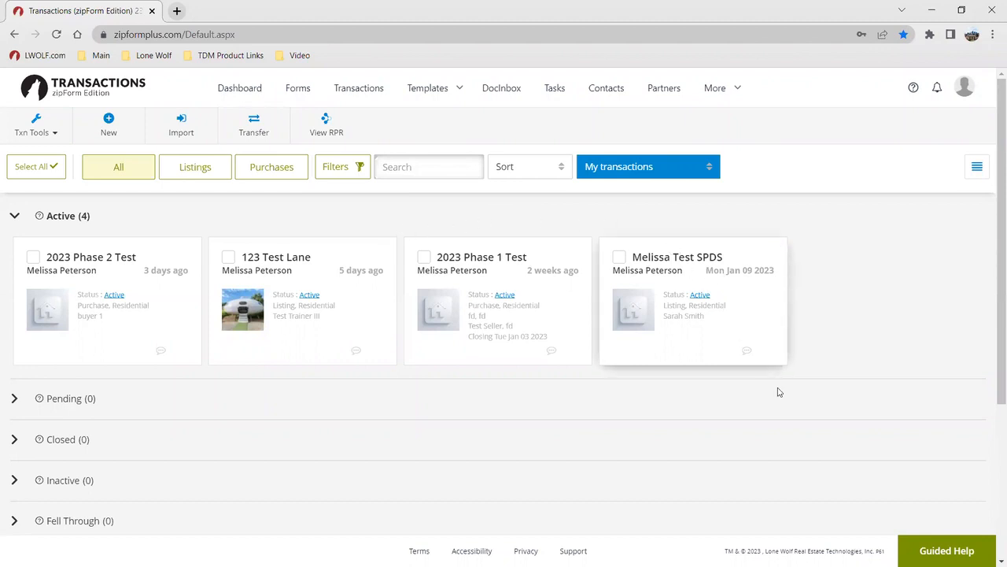
left_click(950, 551)
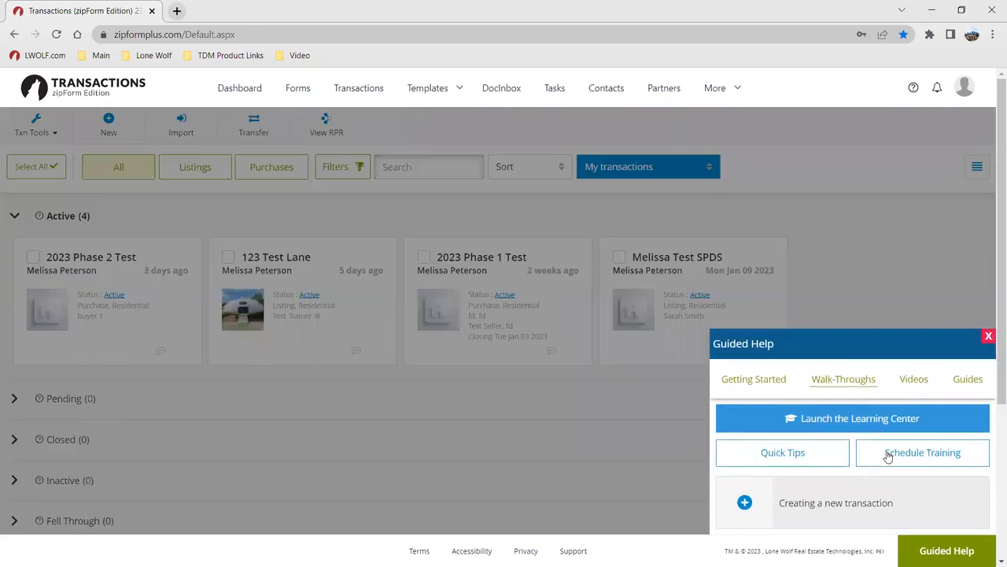
left_click(850, 505)
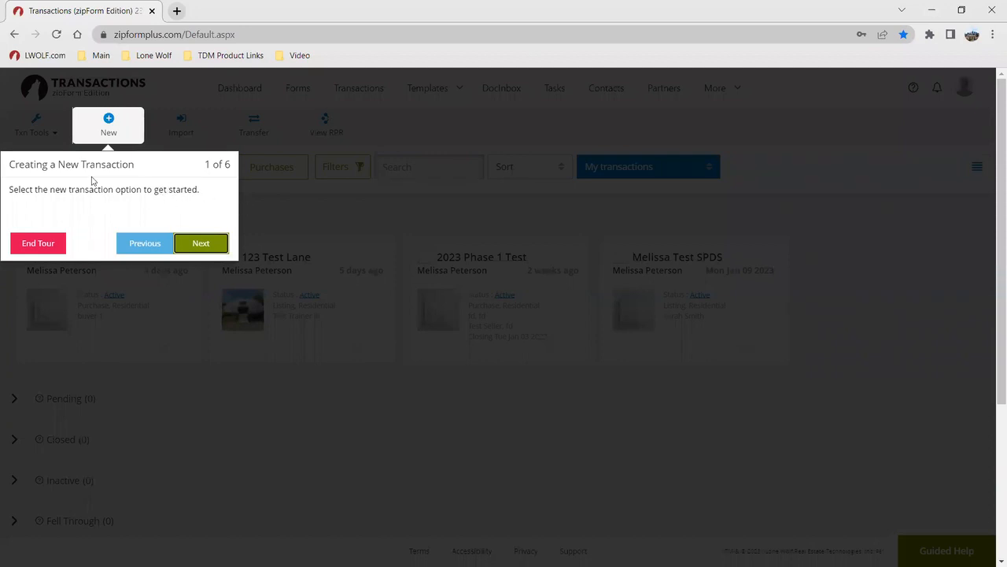
left_click(34, 247)
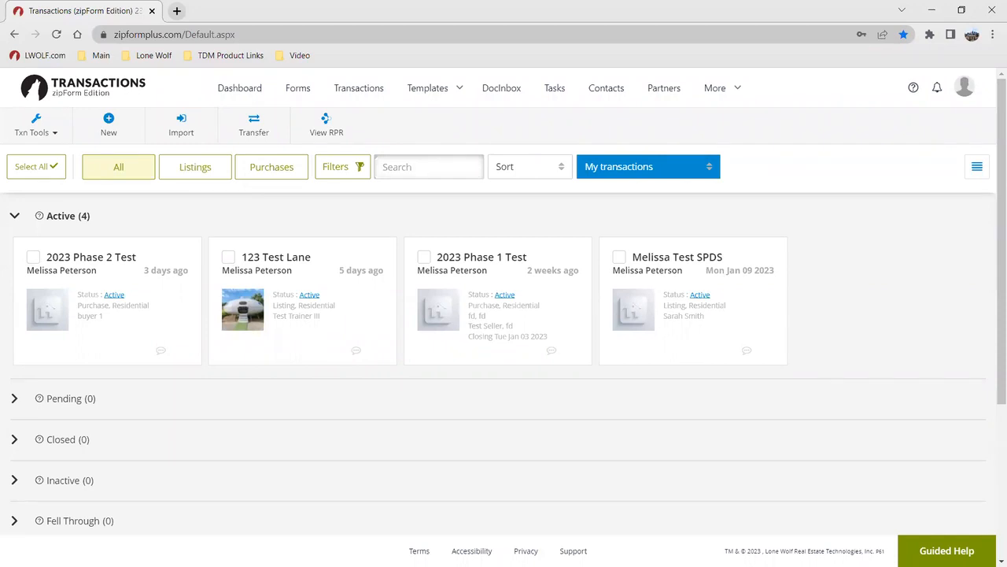
Start a new transaction and pick New Listing as its type
left_click(103, 124)
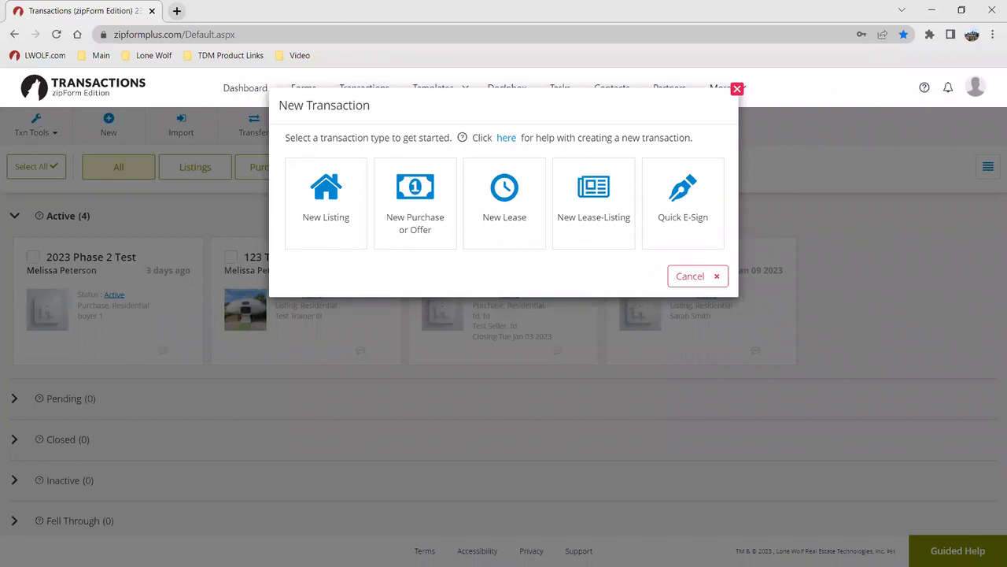
left_click(323, 219)
Open the new listing's information form and name it '321 Test Training Lane'
left_click(332, 203)
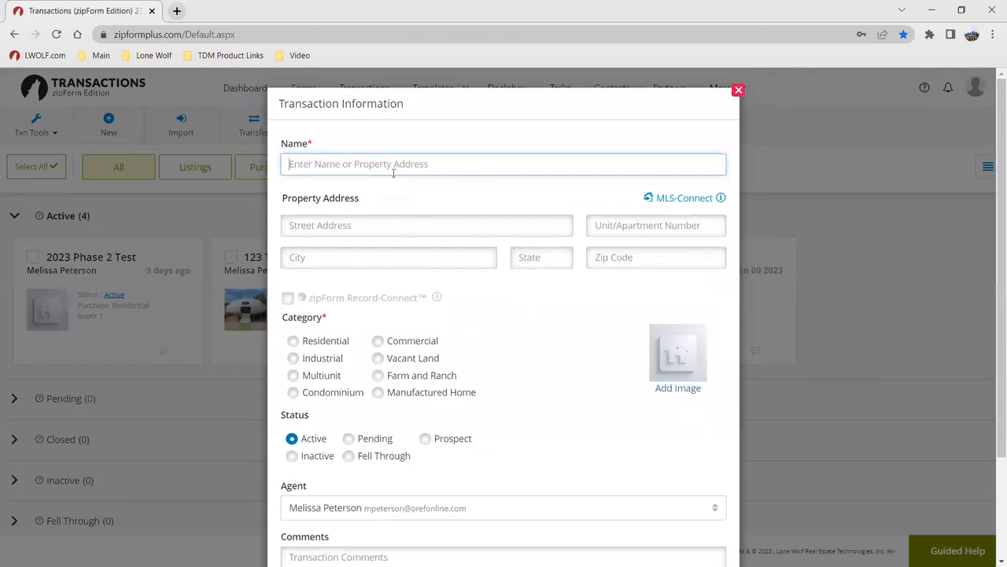
type("21 Test Training ")
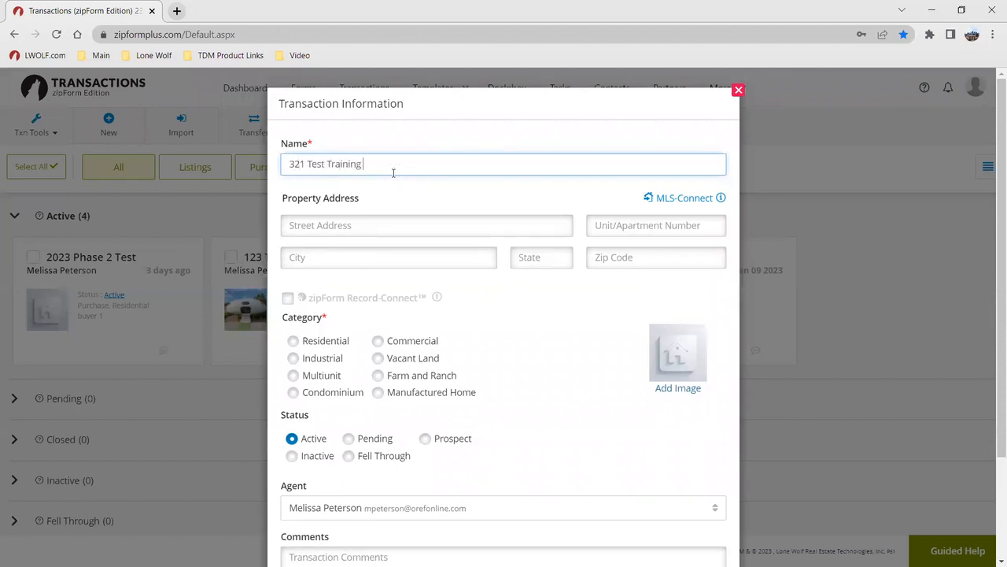
type("Lane")
left_click(679, 204)
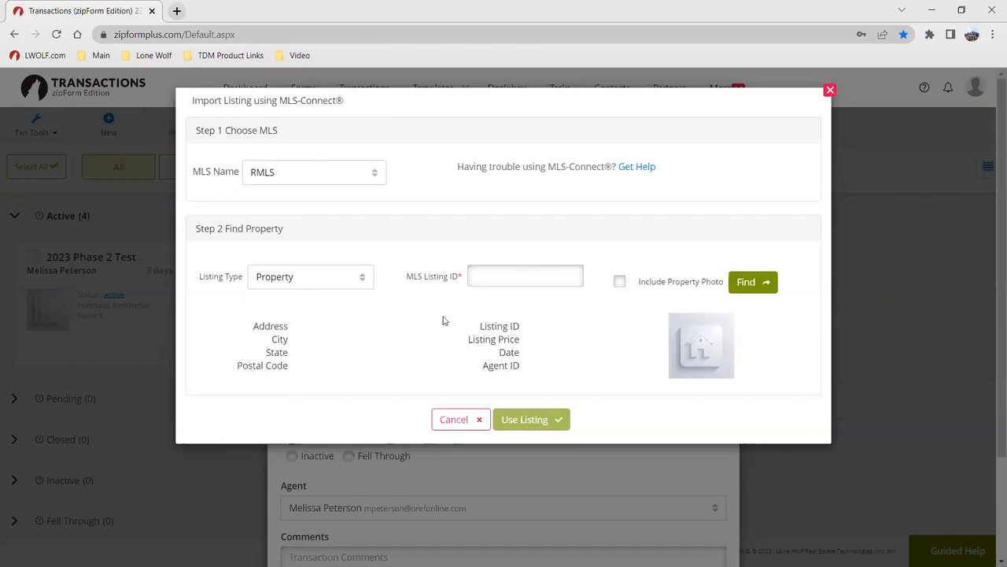
left_click(444, 418)
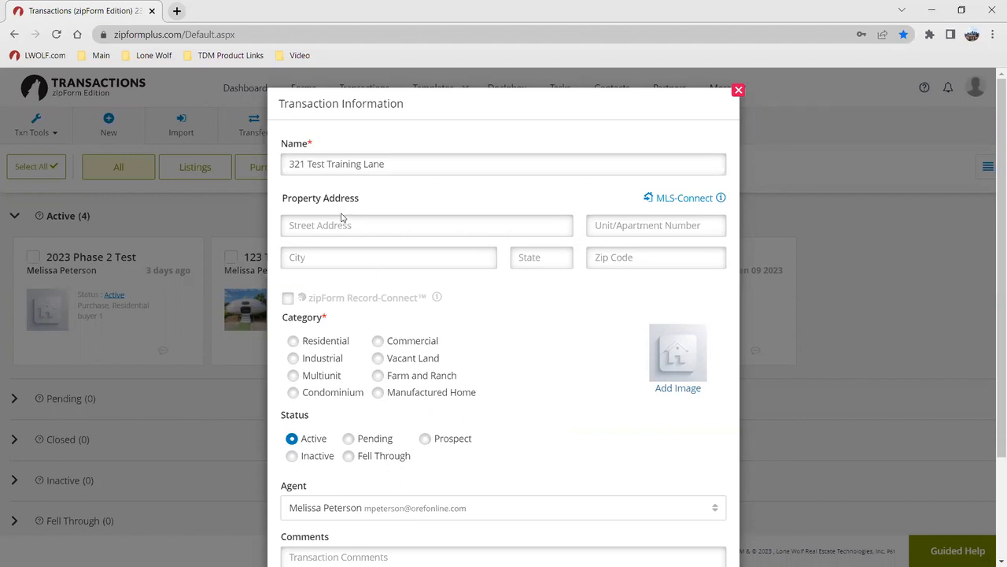
Enter address 321 Test Training Lane, Kansas City, MO 11111 and set category Residential
left_click(357, 231)
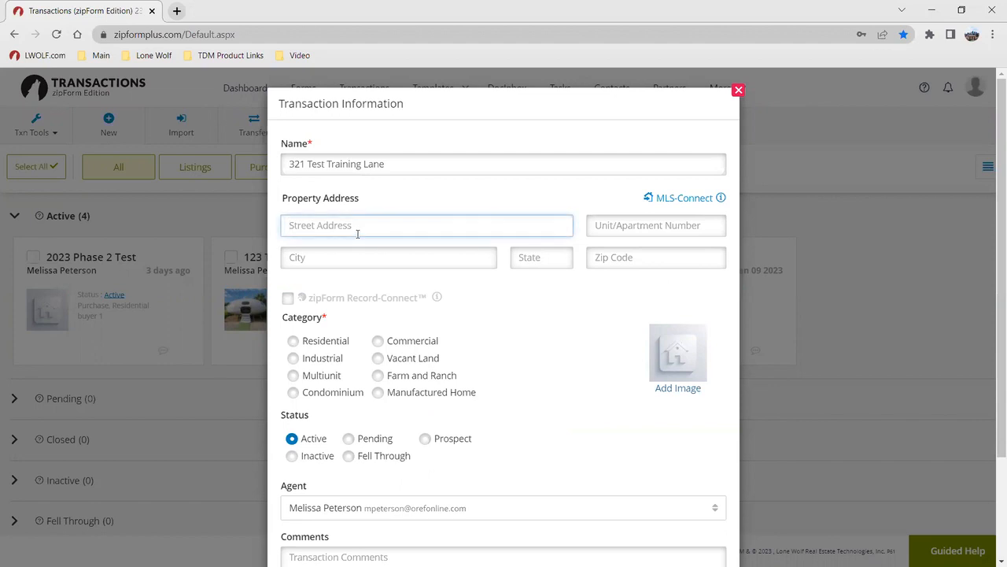
type("321 Test Training Lane")
key("Tab")
key("Tab")
type("K")
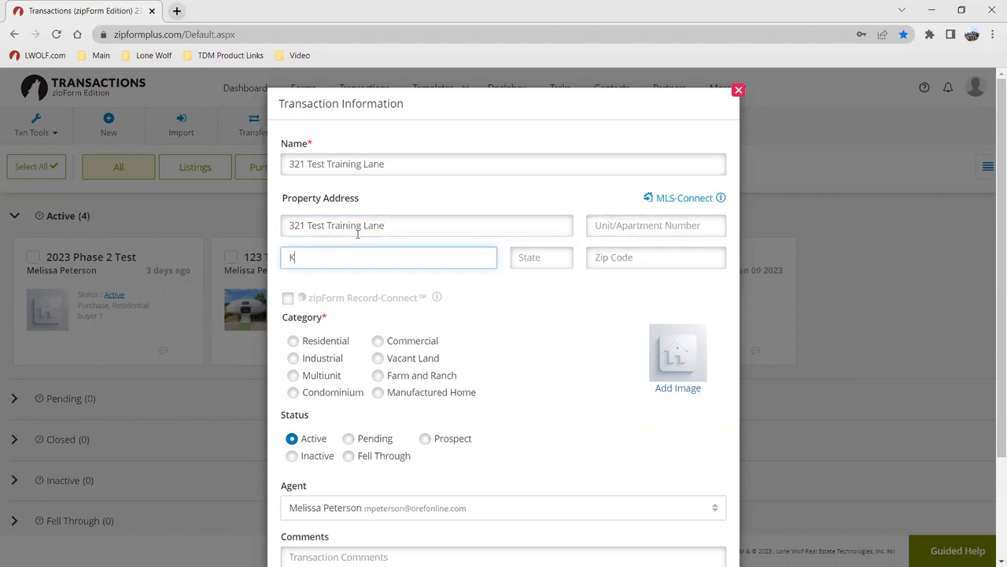
type("ansas City")
key("Tab")
type("MO")
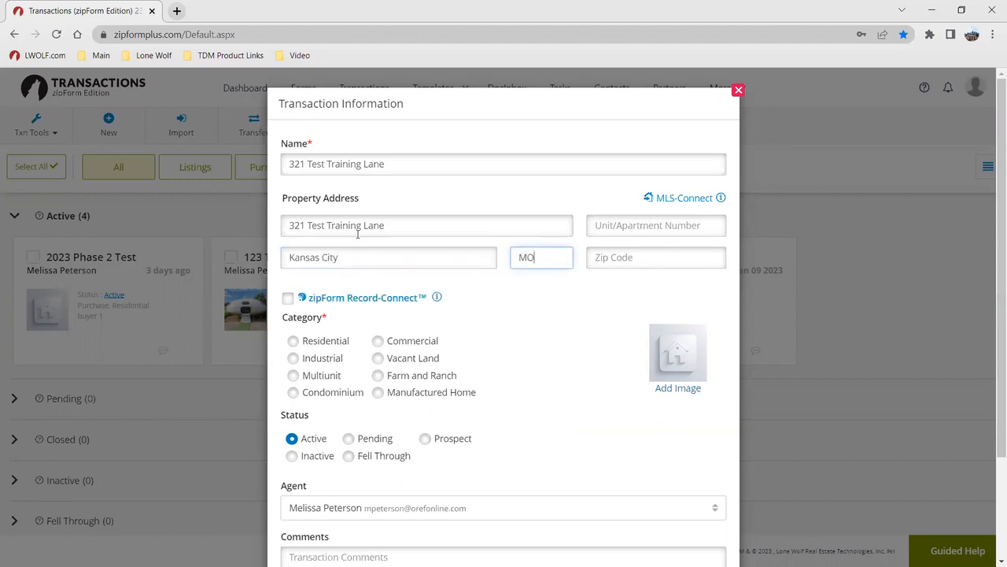
key("Tab")
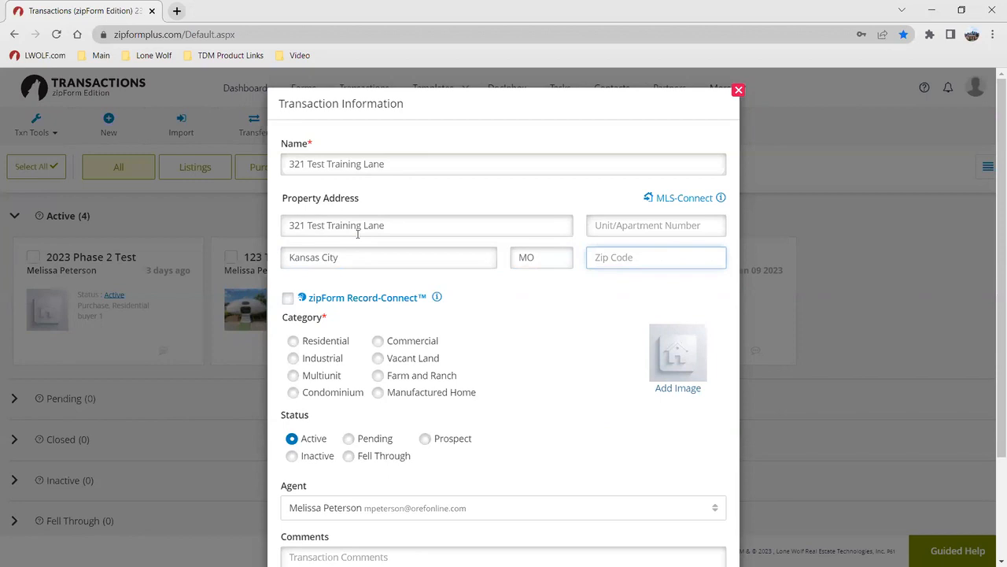
type("11111")
left_click(293, 341)
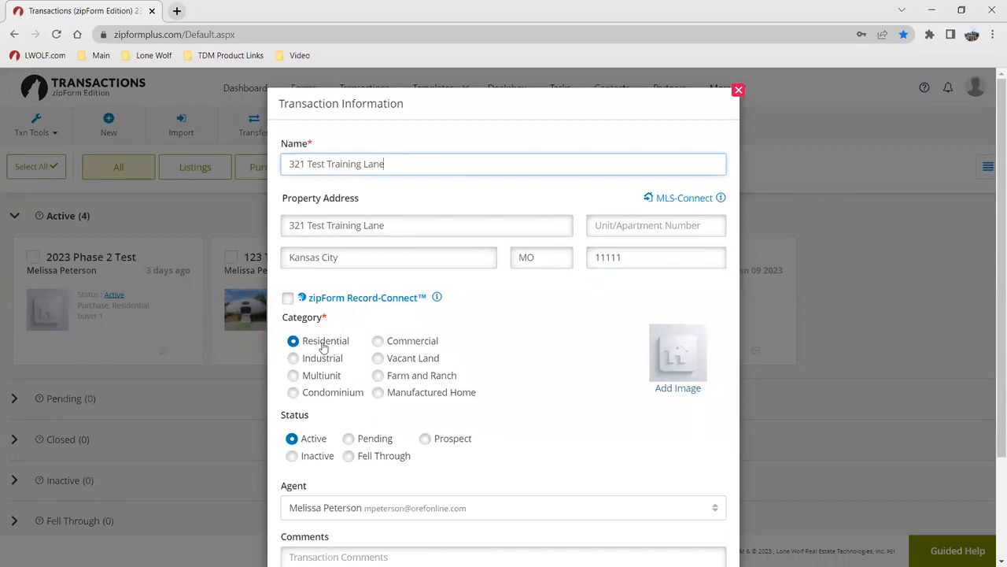
left_click(678, 390)
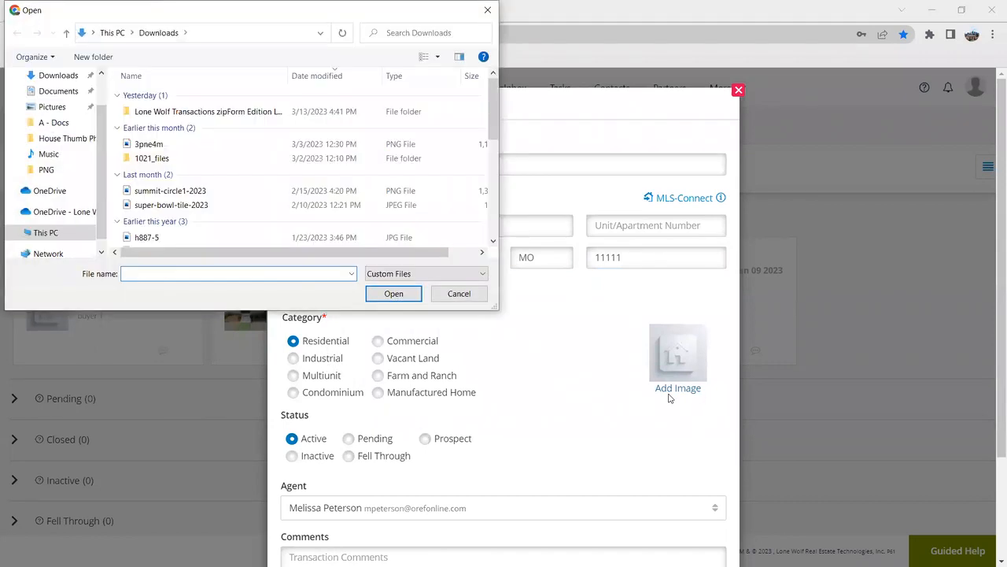
Attach the Bunker photo from A - Docs > House Thumb Photo as the listing image
left_click(63, 122)
double_click(197, 100)
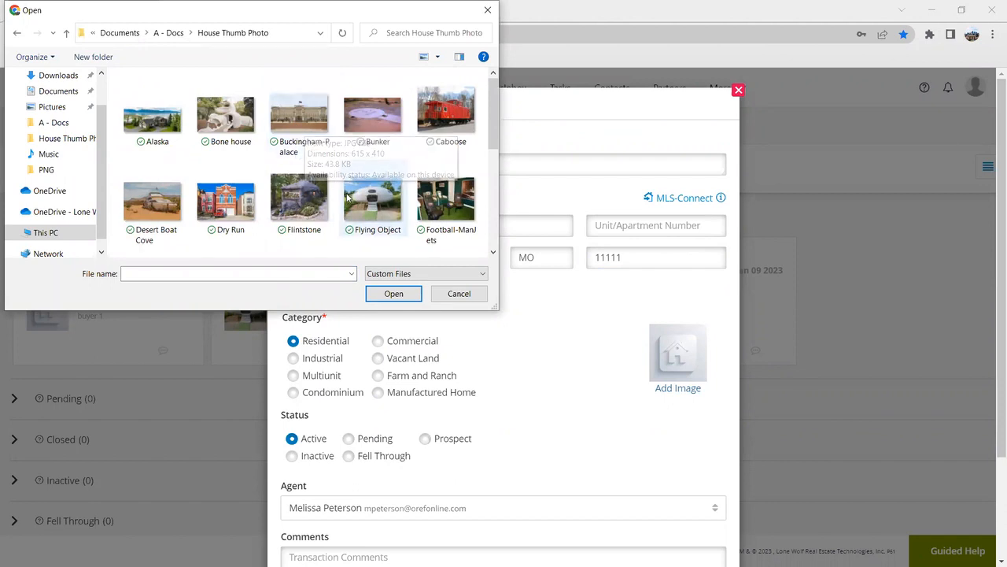
left_click(390, 125)
left_click(392, 294)
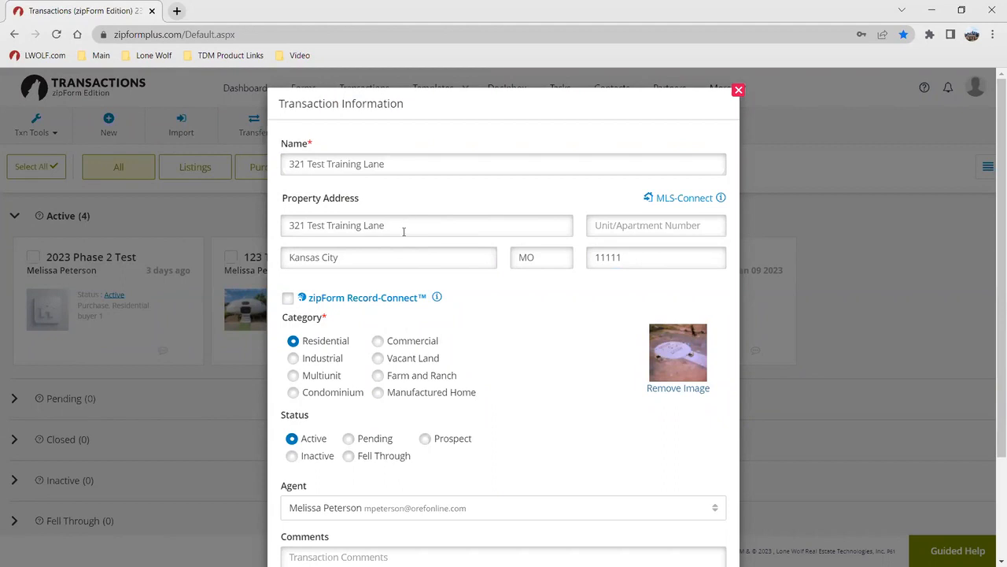
left_click(380, 298)
left_click(287, 298)
scroll(459, 358, "down", 3)
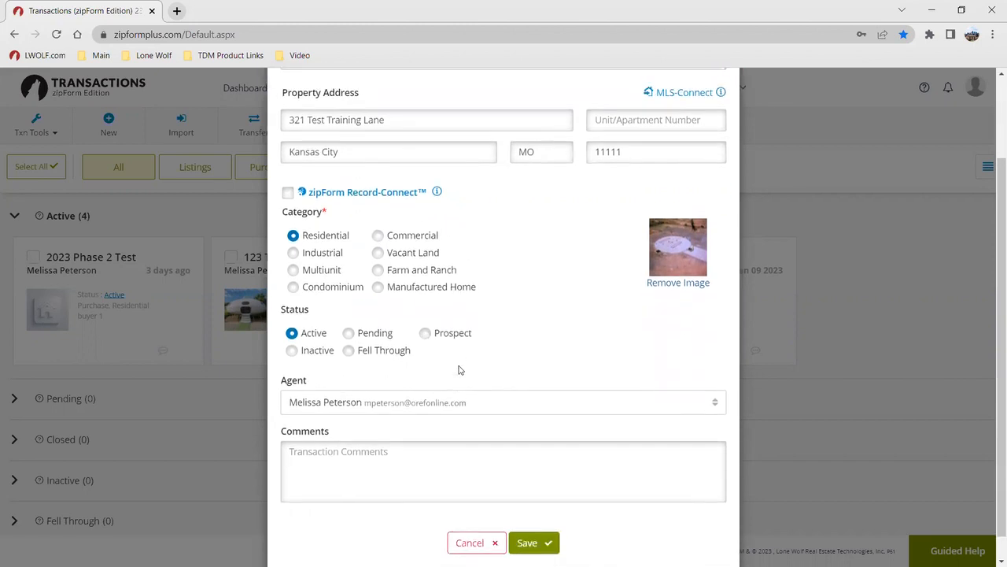
left_click(342, 379)
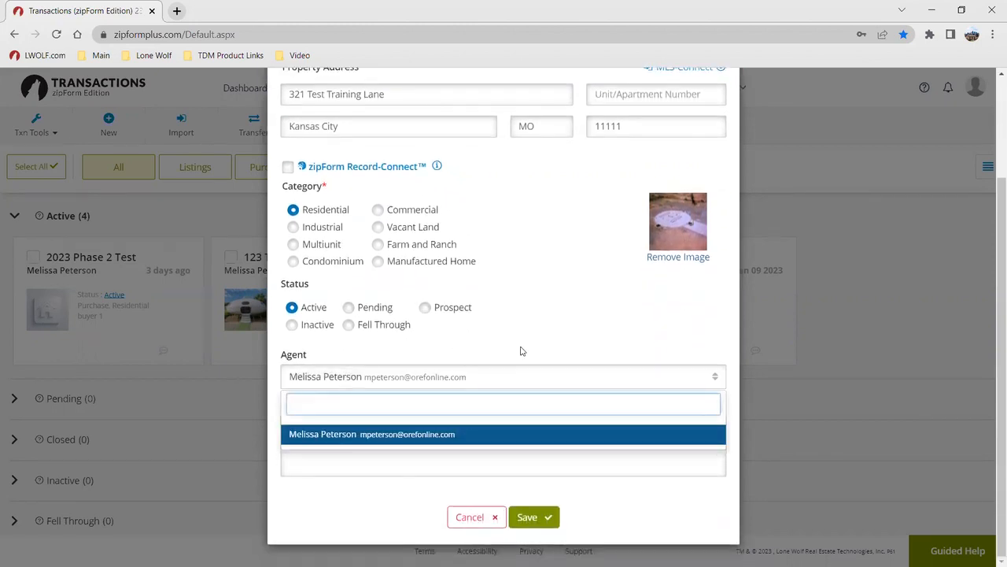
left_click(563, 313)
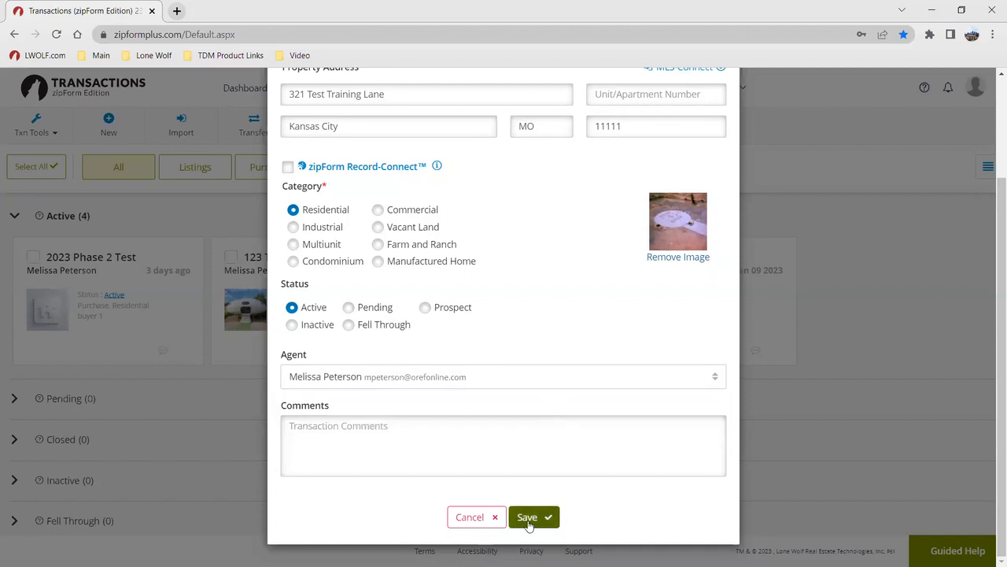
Save the listing, then set Year Built to 2005 and County to Jackson in its summary
left_click(529, 517)
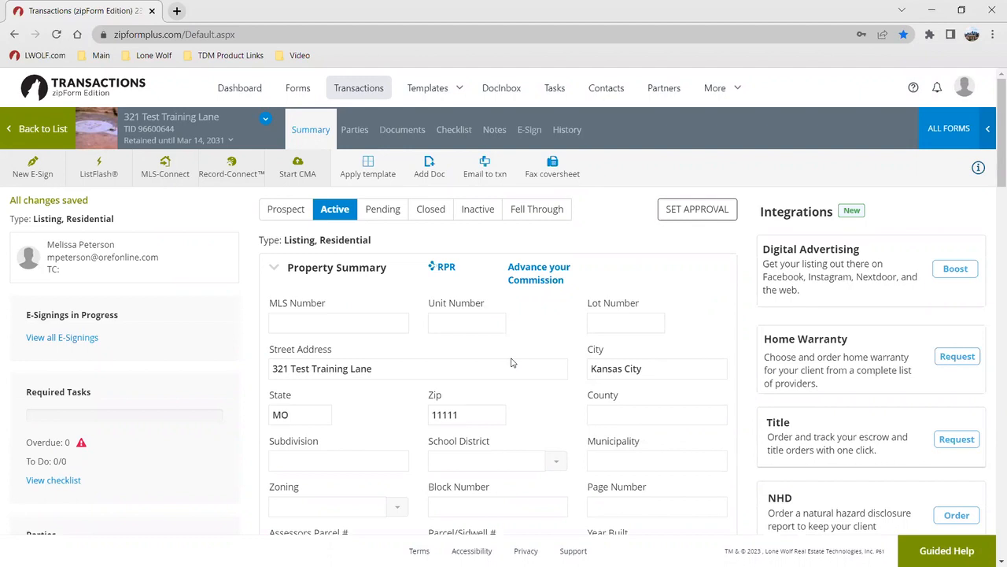
scroll(531, 360, "down", 2)
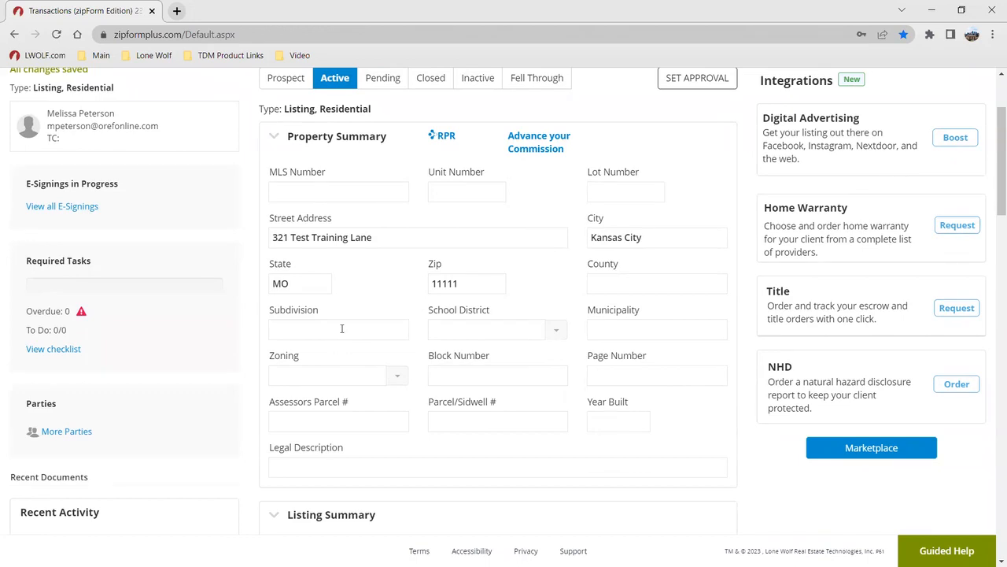
left_click(618, 423)
type("2005")
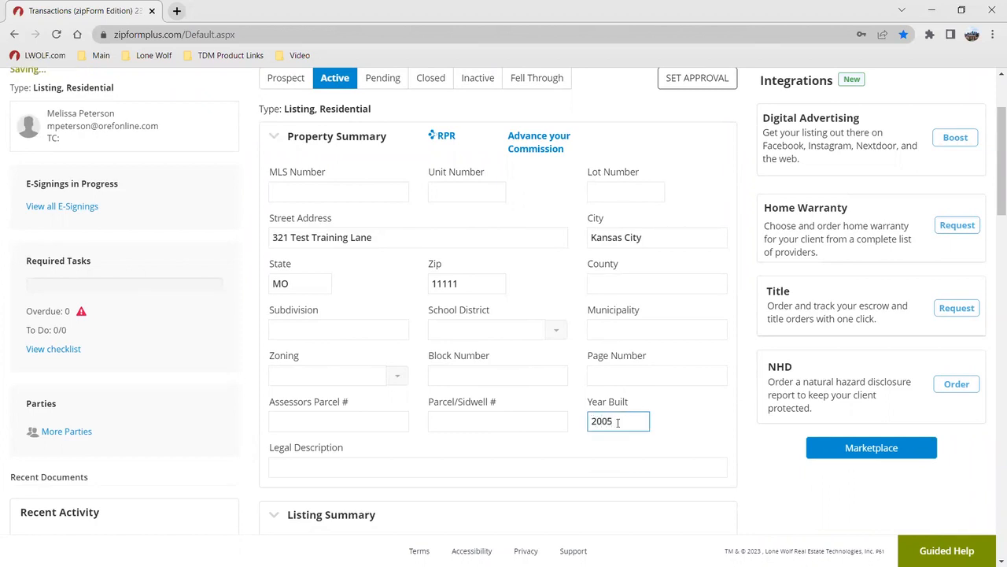
left_click(601, 377)
left_click(596, 324)
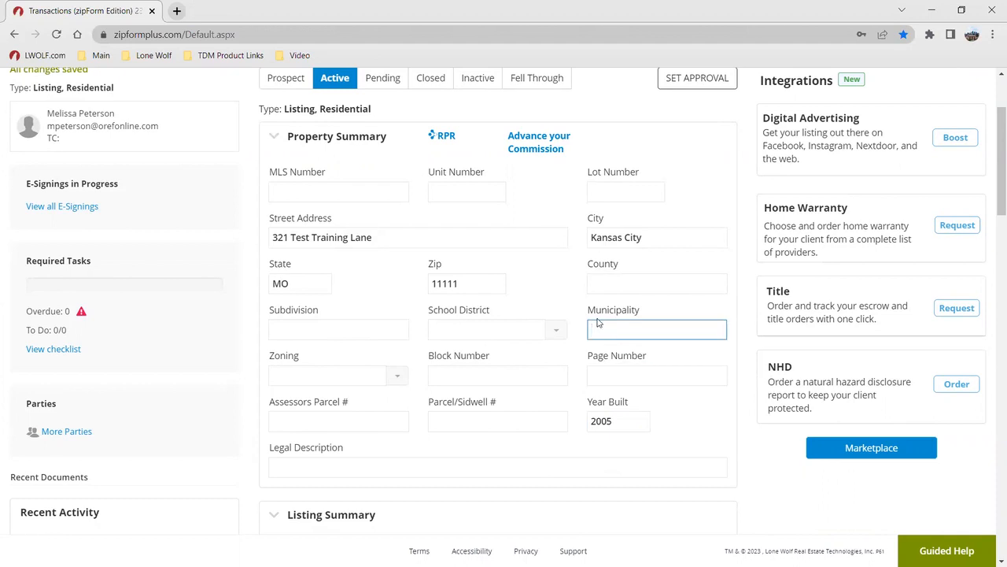
left_click(592, 284)
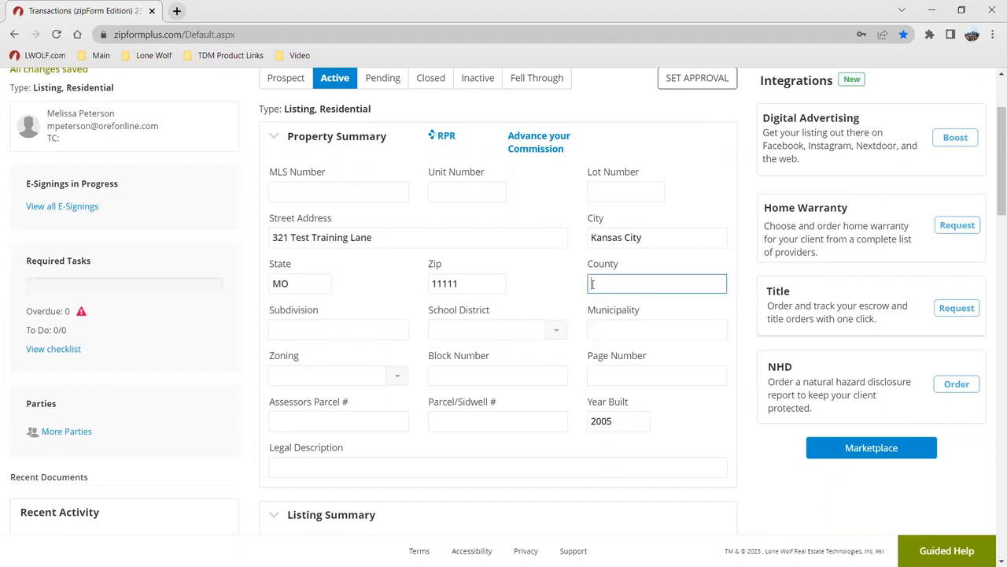
type("Jackson")
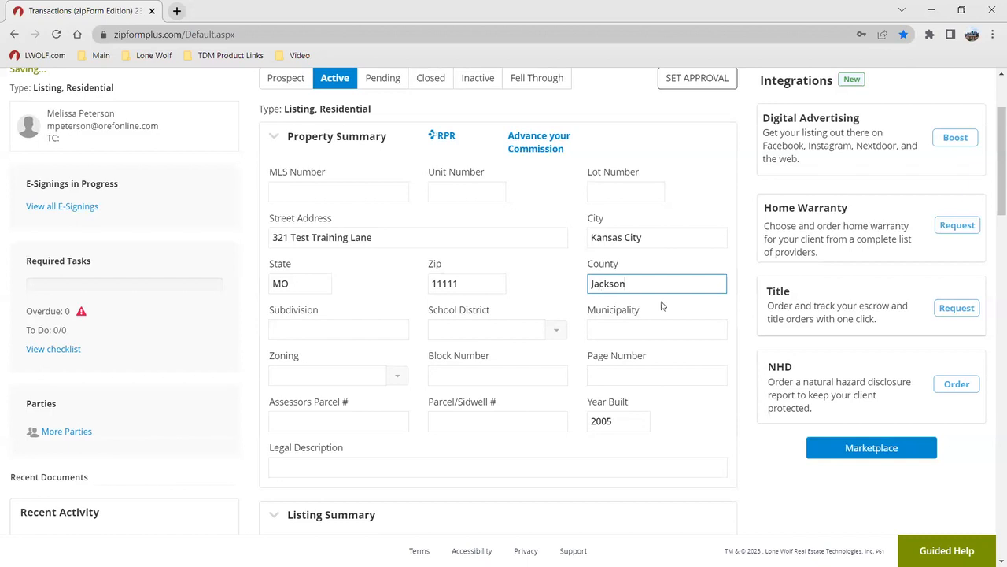
Set the listing date to 03/18/2023 and the listing price to 275000
scroll(421, 376, "down", 4)
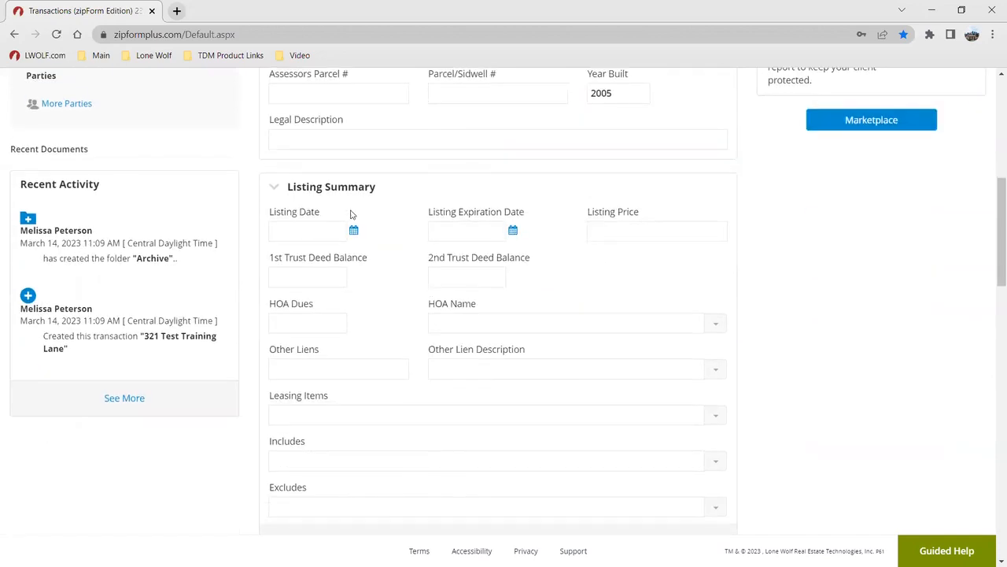
left_click(353, 230)
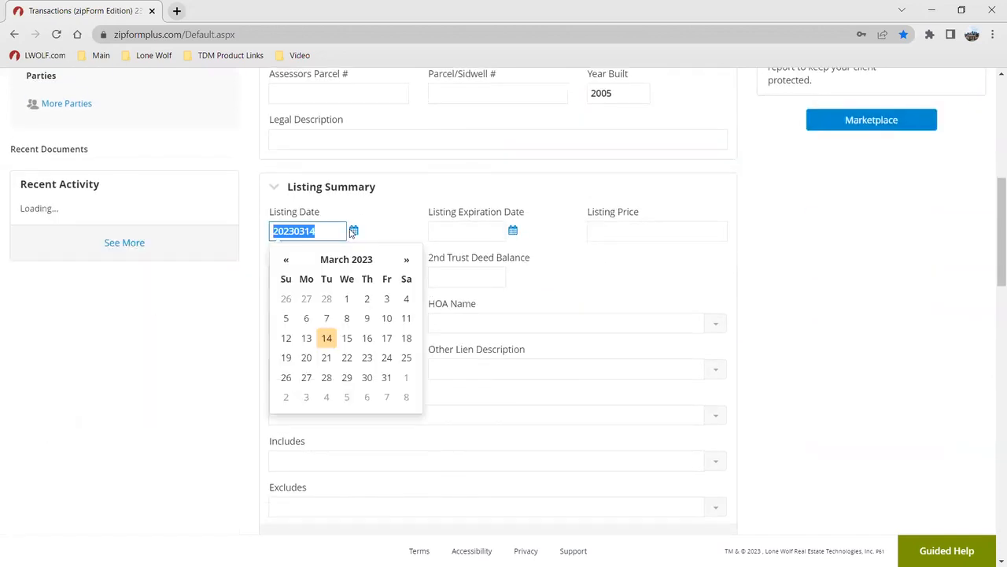
left_click(406, 338)
left_click(632, 230)
type("275000")
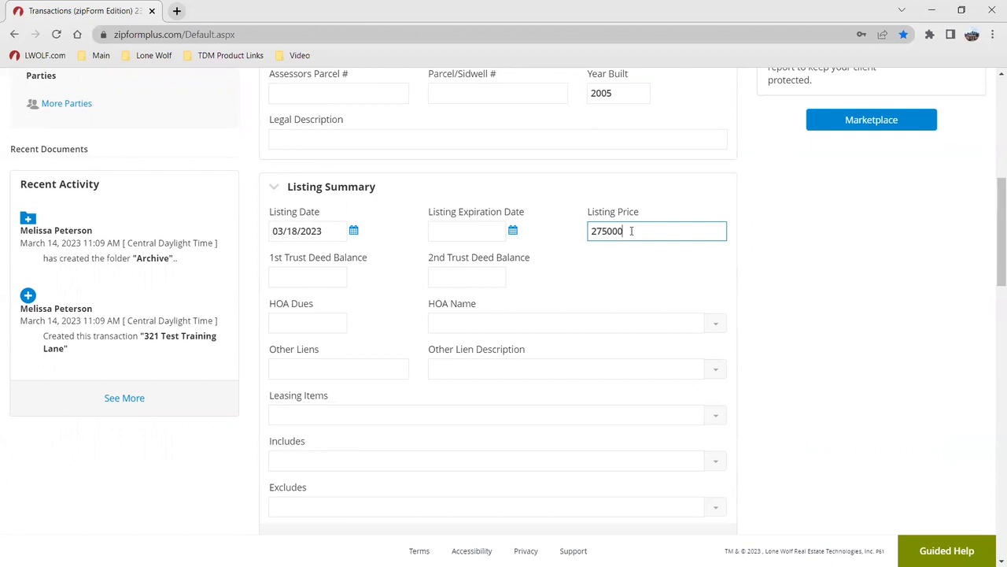
scroll(555, 304, "up", 8)
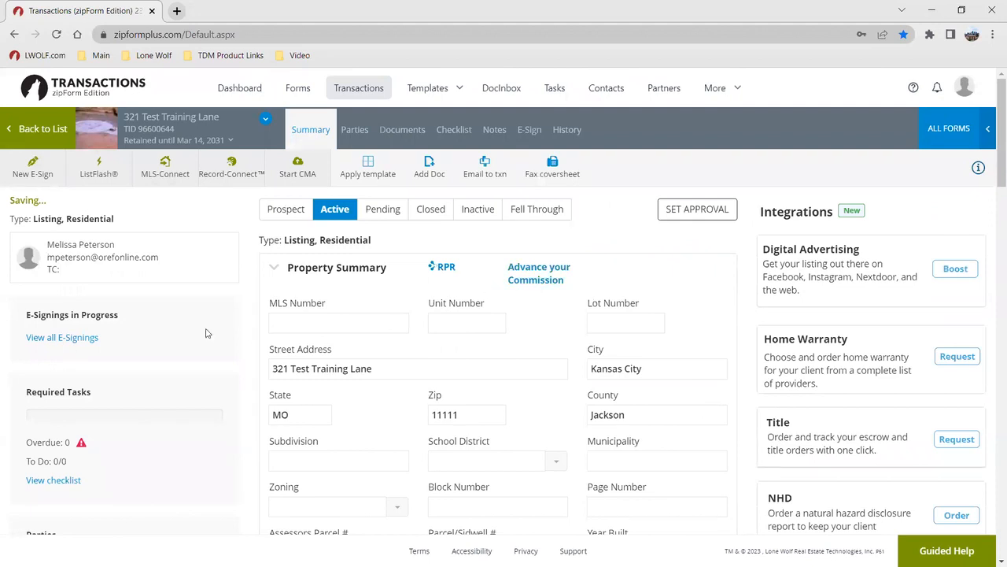
scroll(122, 251, "down", 1)
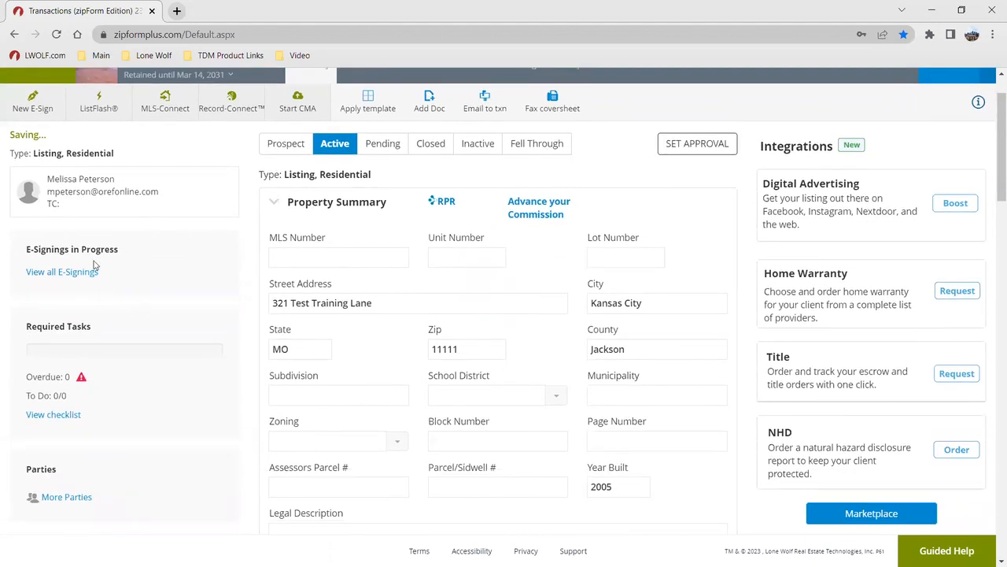
scroll(157, 315, "down", 1)
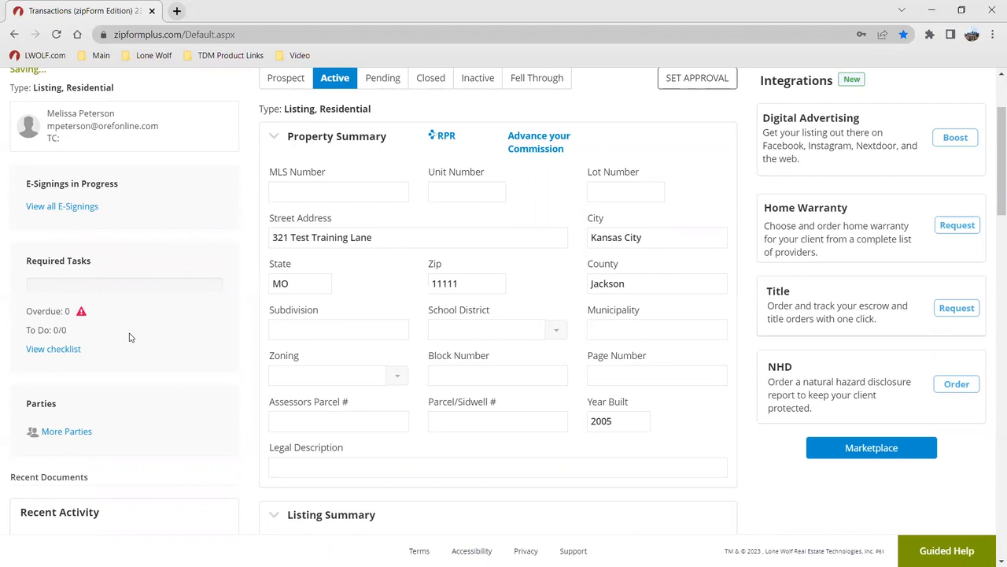
scroll(51, 346, "down", 2)
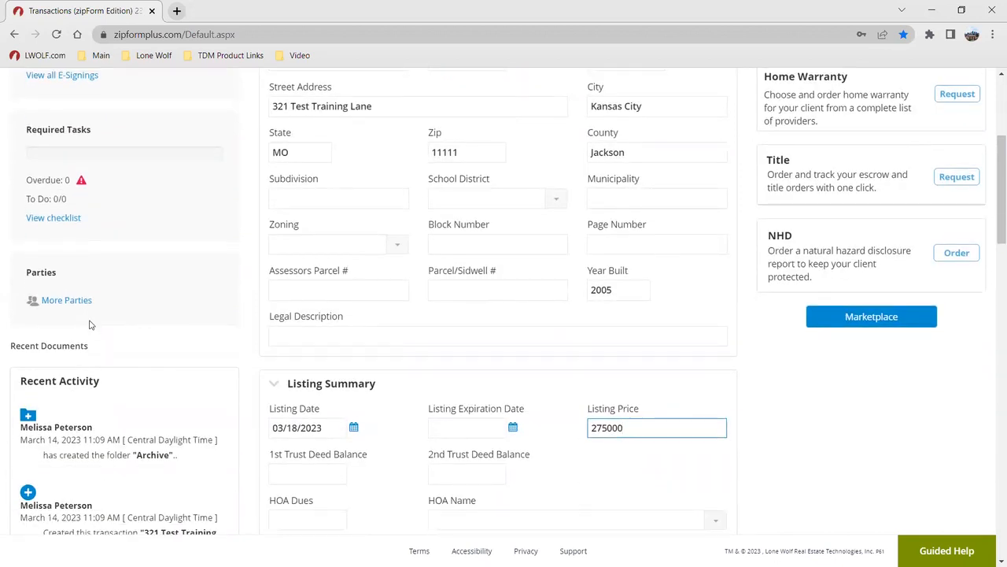
scroll(118, 448, "down", 1)
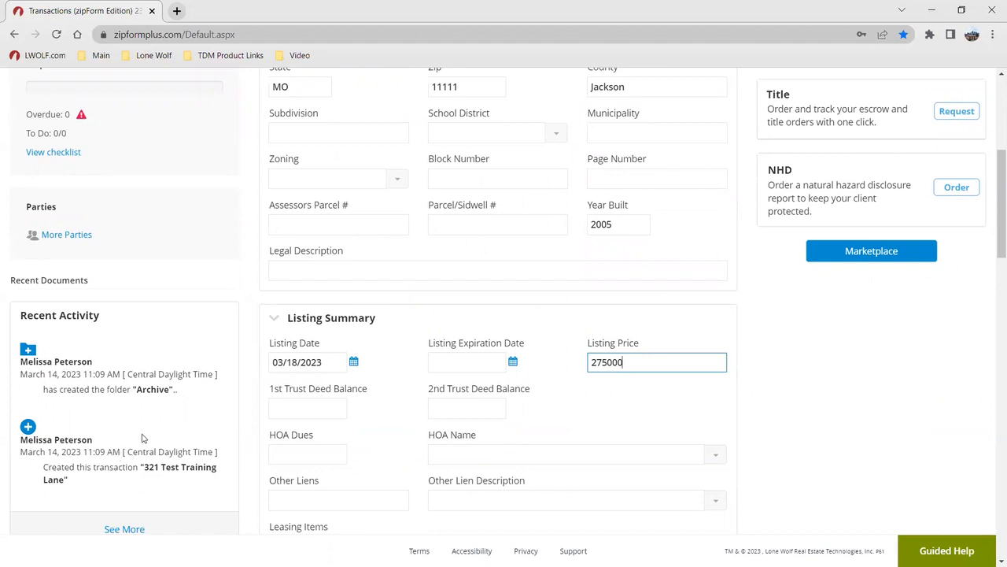
scroll(795, 345, "up", 1)
scroll(794, 345, "up", 4)
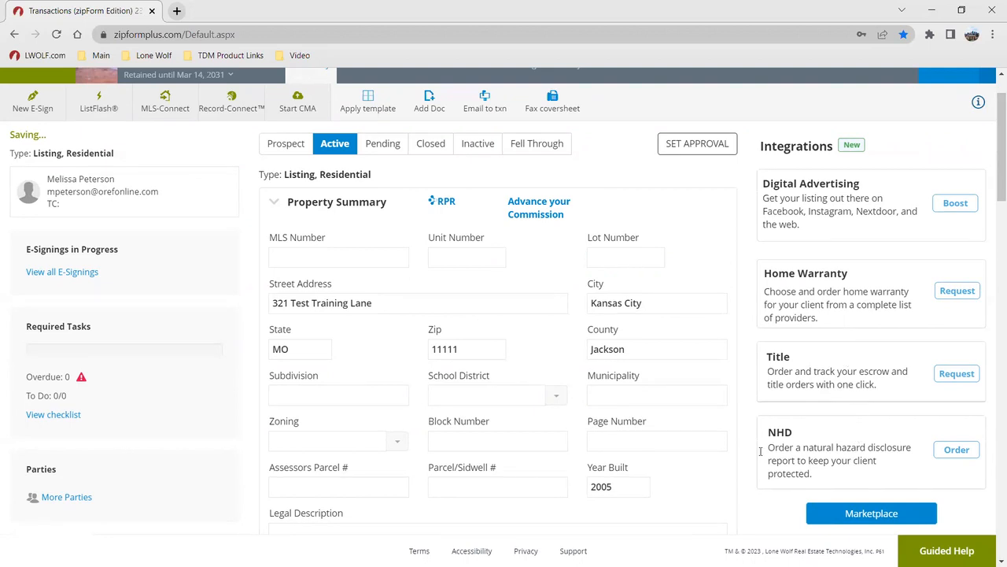
scroll(454, 333, "up", 1)
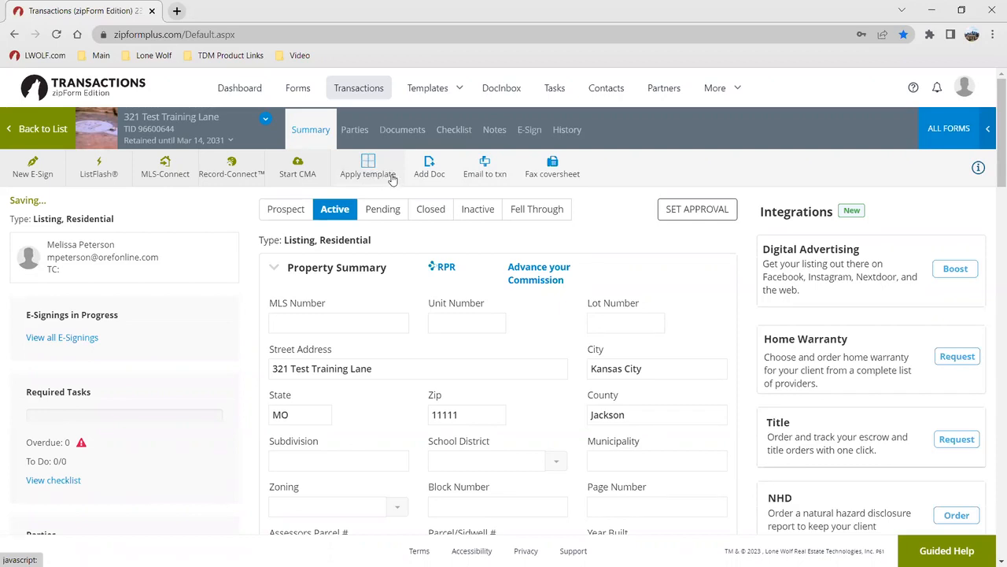
Go to the transaction's Parties list and start adding a Seller One party
left_click(355, 131)
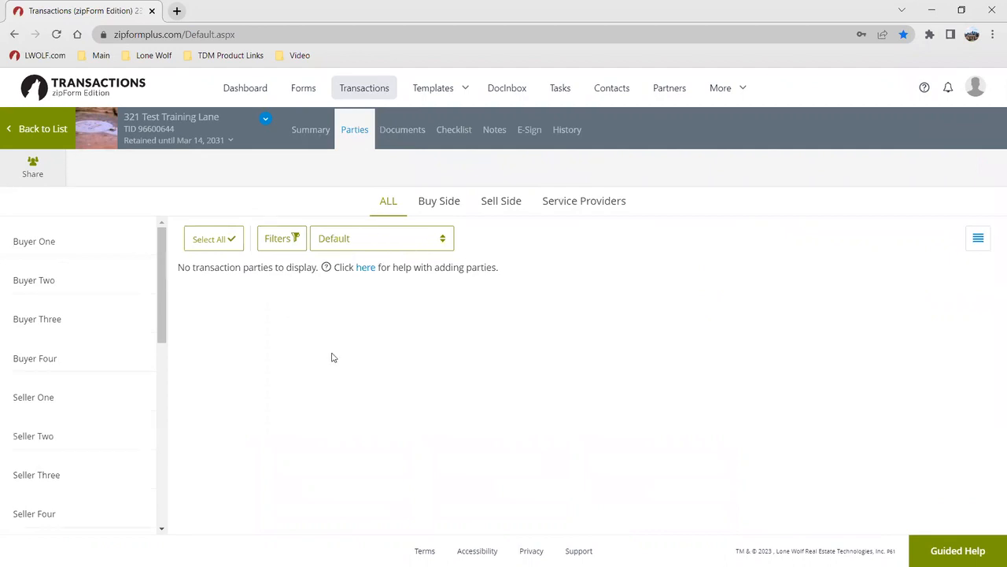
scroll(107, 341, "down", 1)
scroll(107, 341, "down", 3)
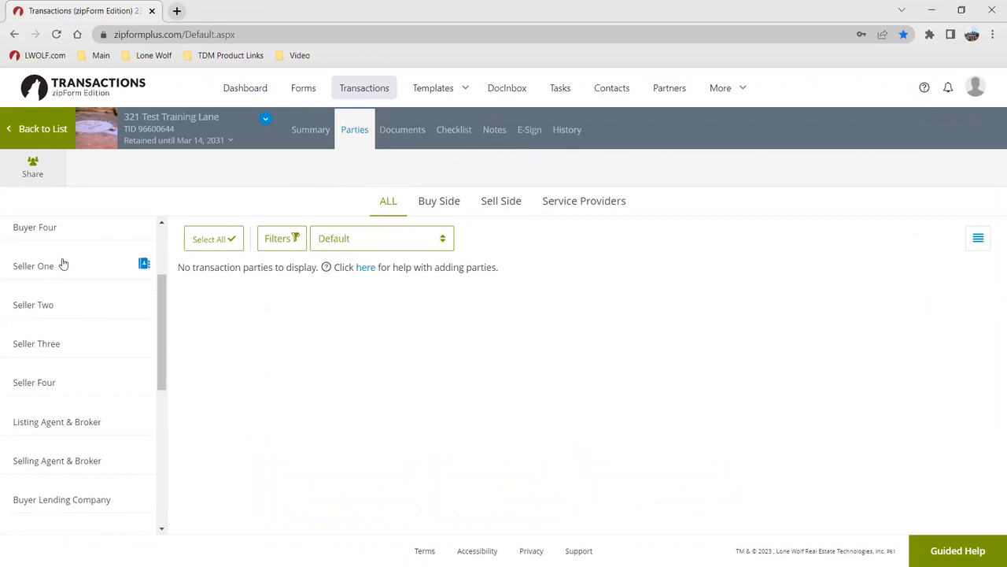
left_click(63, 265)
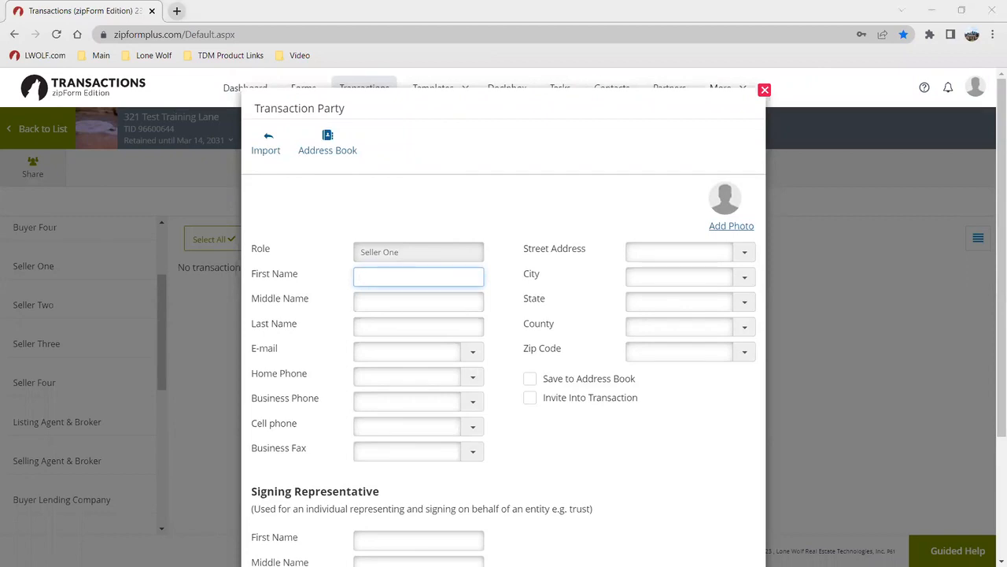
Enter Seller One's first name, last name and e-mail, then save the party
left_click(396, 277)
type("Sarah")
key("Tab")
key("Tab")
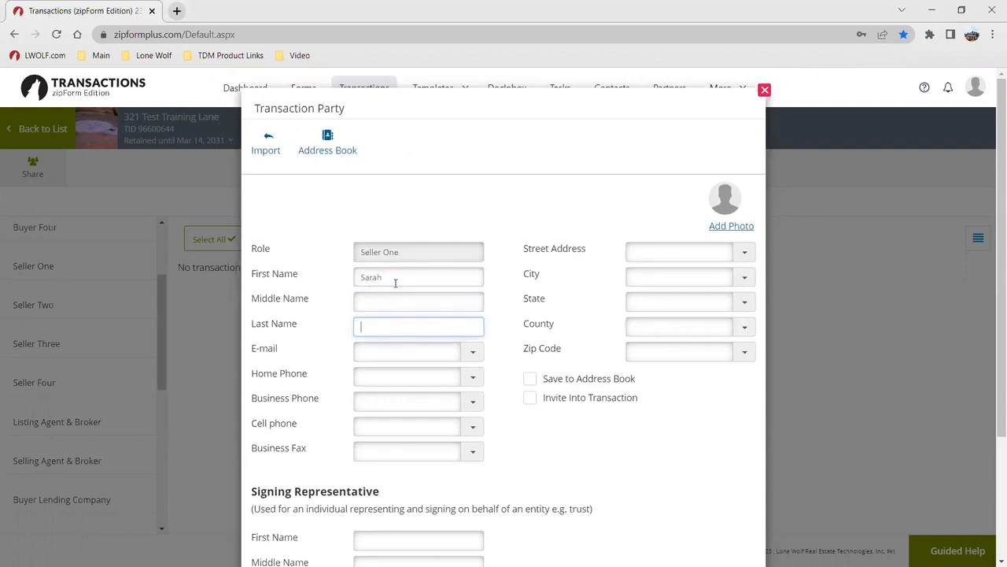
type("Test Seller")
key("Tab")
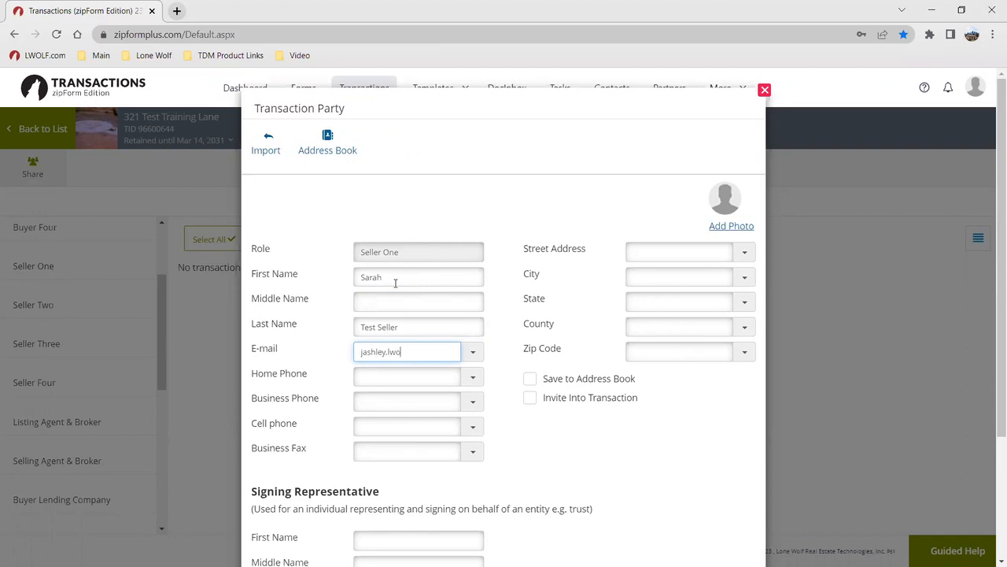
scroll(441, 378, "down", 2)
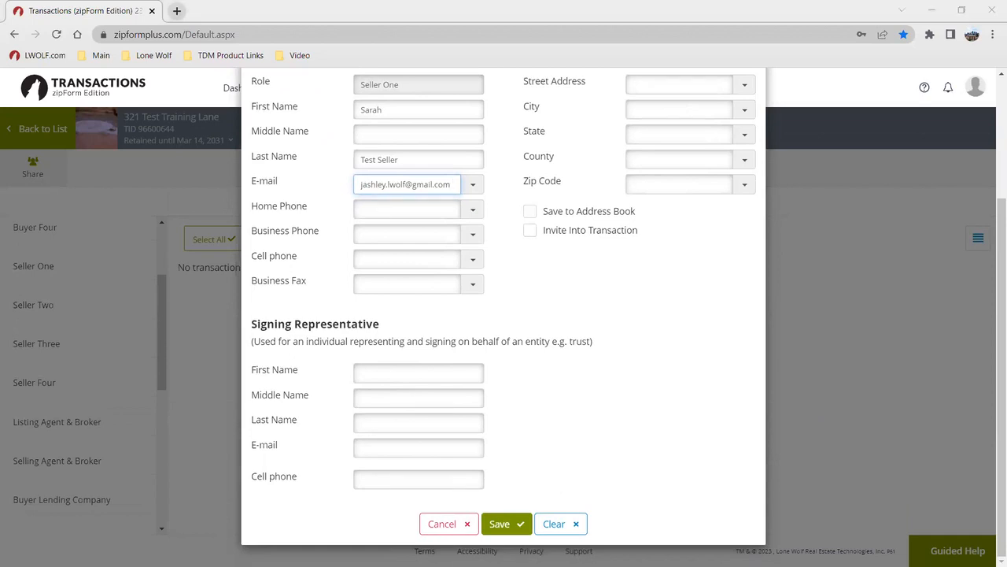
left_click(507, 521)
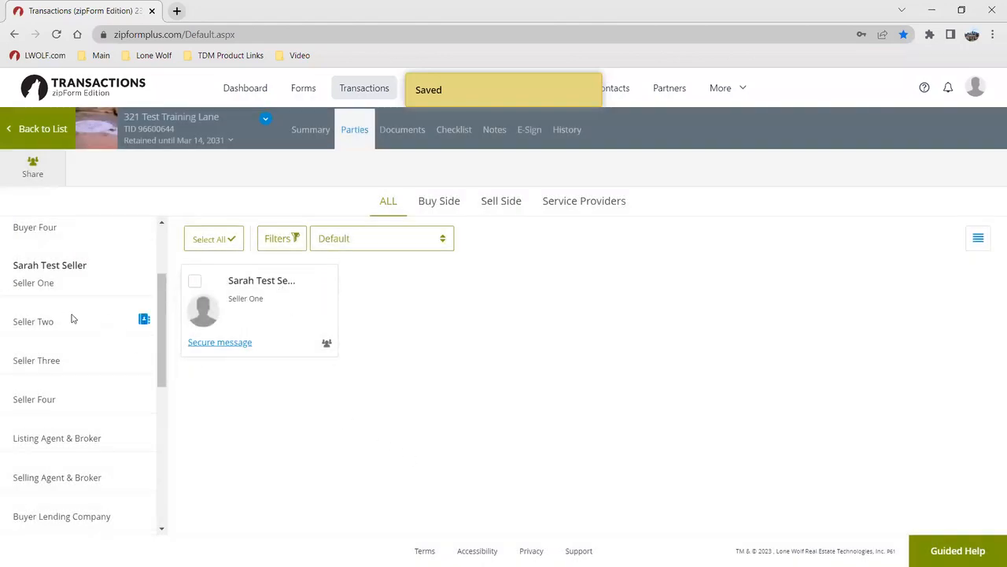
Add a Seller Two party with the second seller's first name, last name and e-mail
left_click(72, 320)
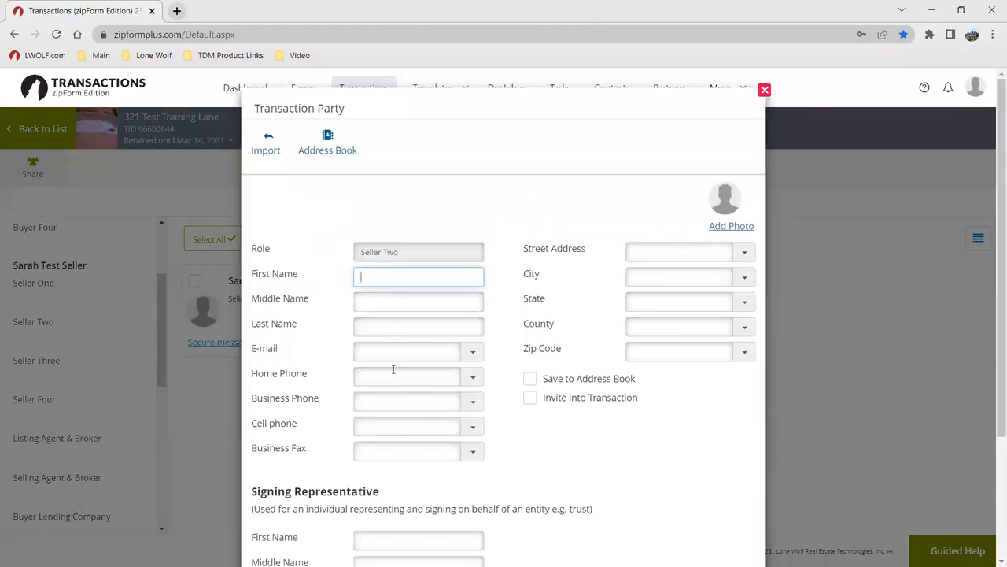
type("Jon")
key("Tab")
type("Test Seller")
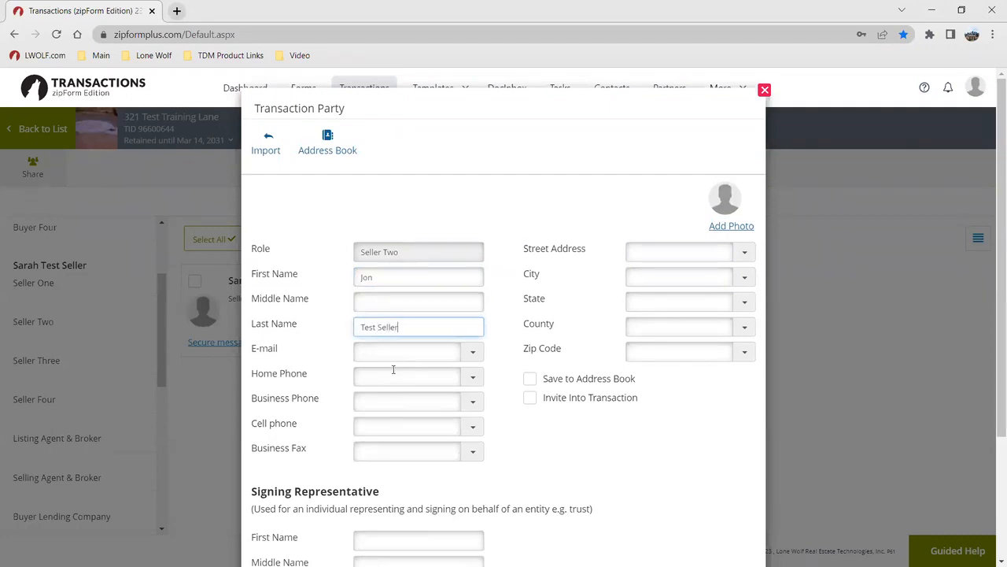
left_click(423, 348)
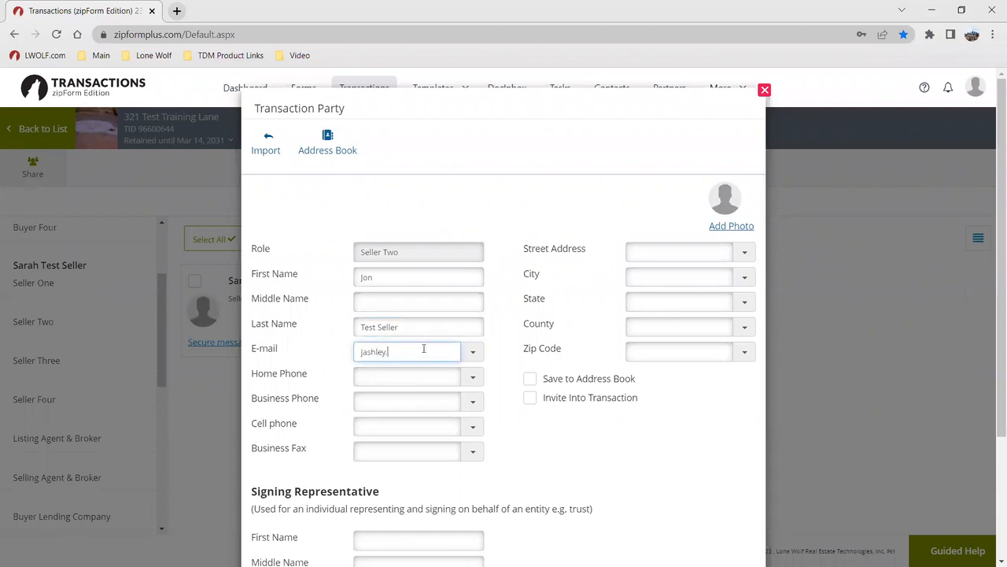
scroll(588, 459, "down", 3)
left_click(515, 513)
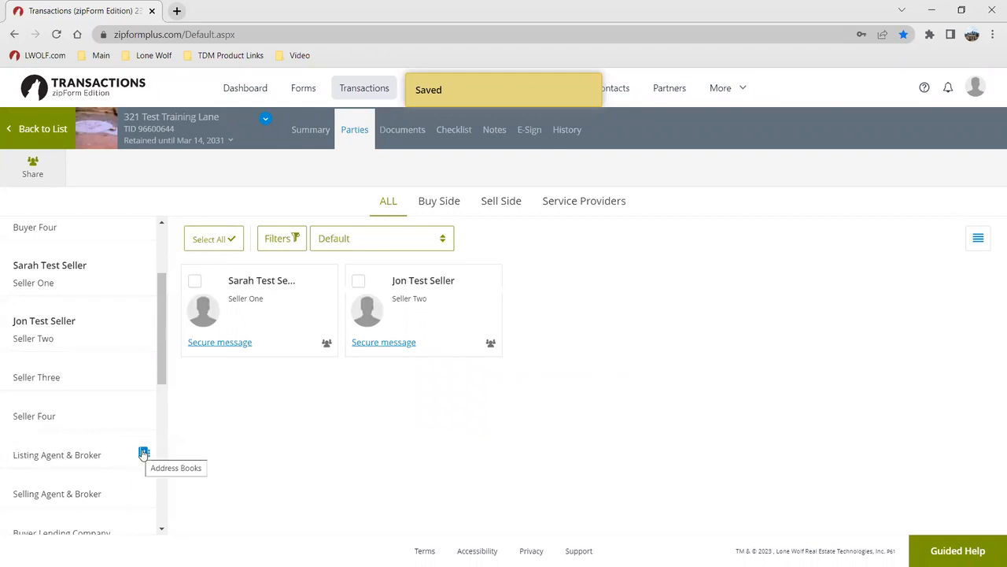
Look through the address book and extra contact sources for the listing agent, closing without choosing
left_click(144, 454)
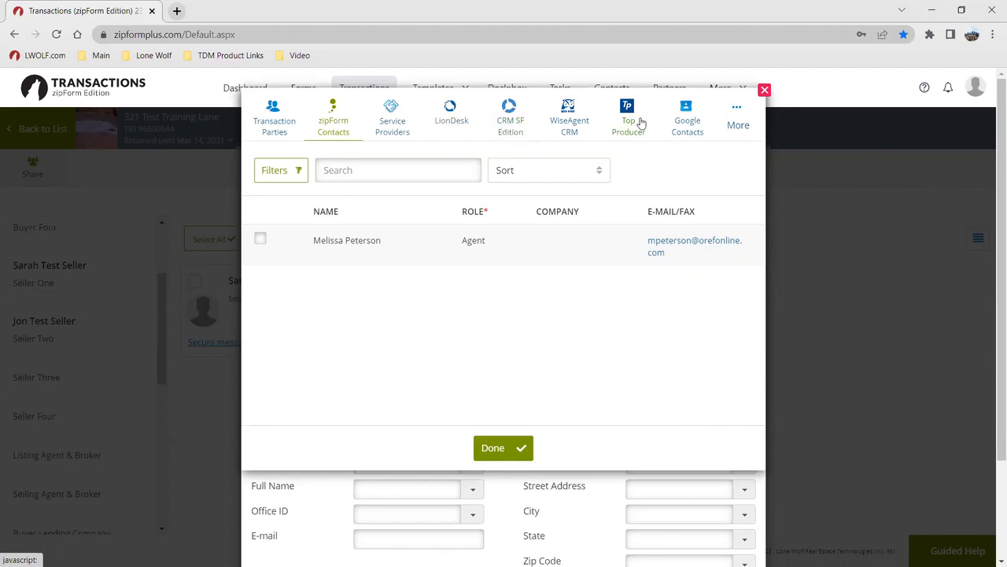
left_click(730, 118)
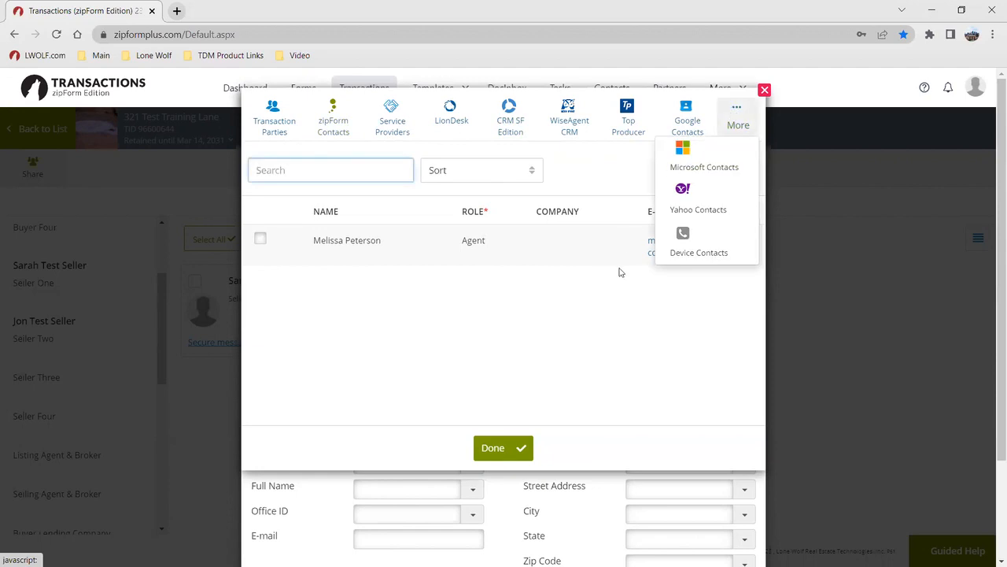
left_click(606, 318)
left_click(765, 90)
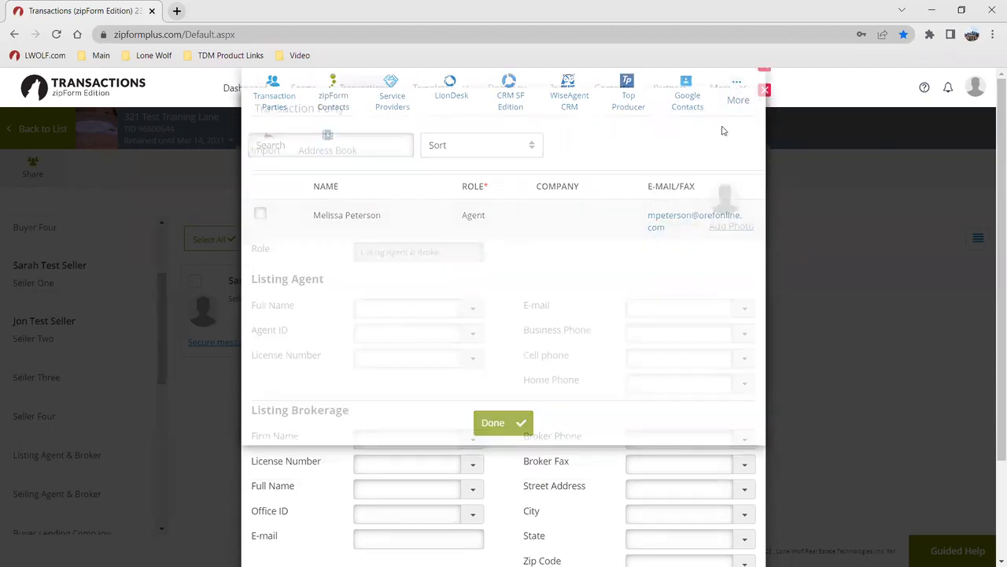
Enter the listing agent's full name and e-mail, then save the agent party
left_click(361, 313)
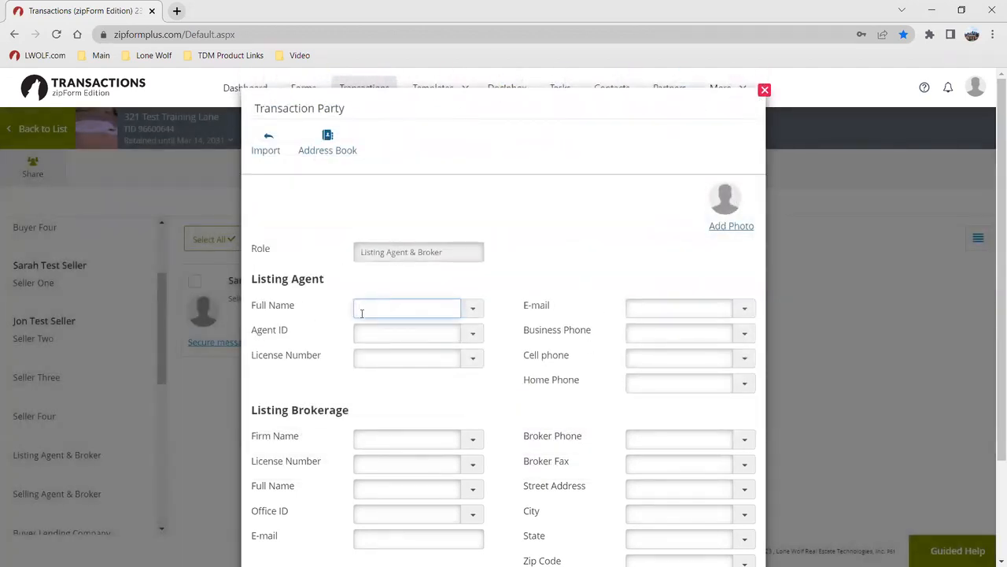
type("Jon Trainer")
key("Tab")
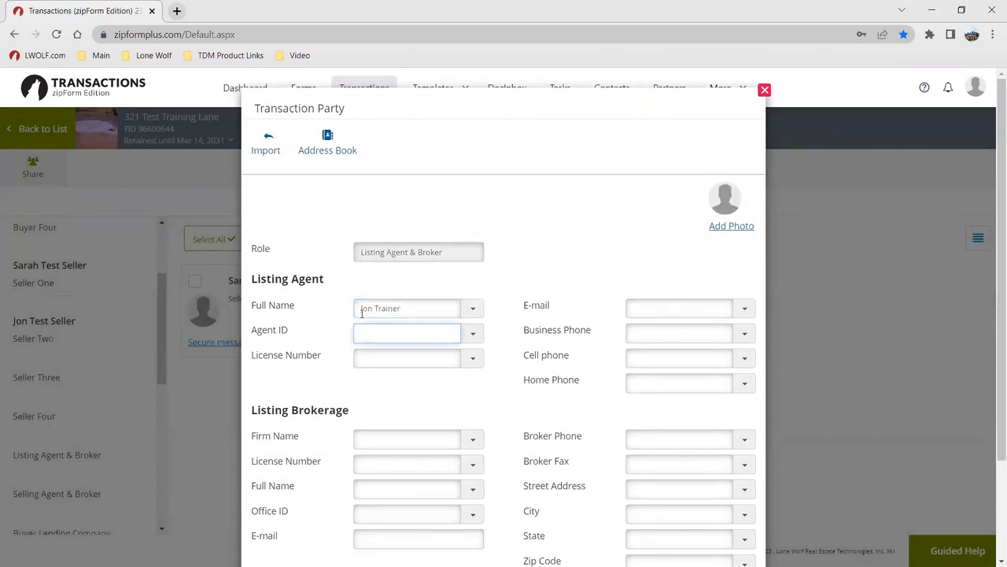
key("Tab")
key("Tab")
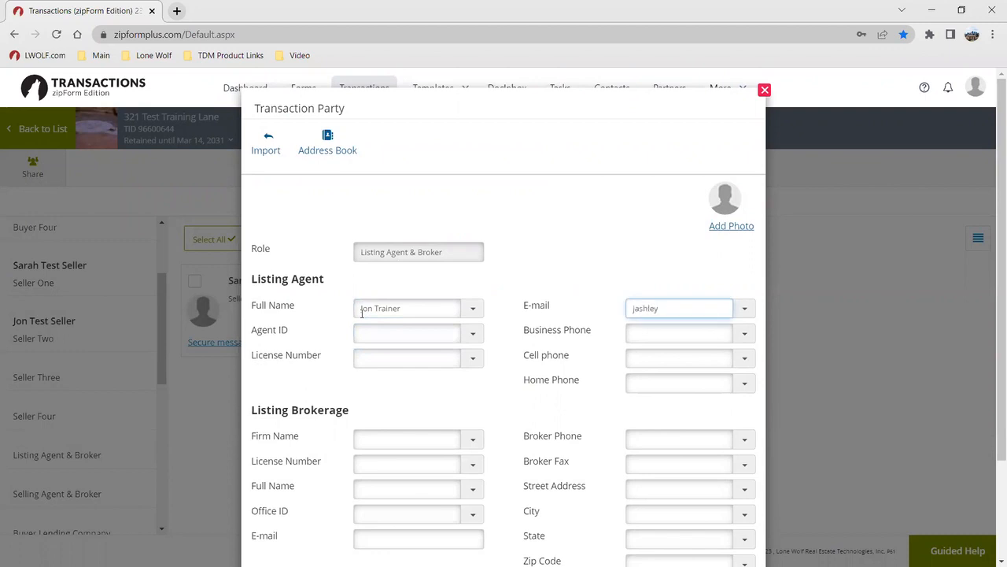
scroll(481, 299, "down", 1)
scroll(551, 480, "down", 1)
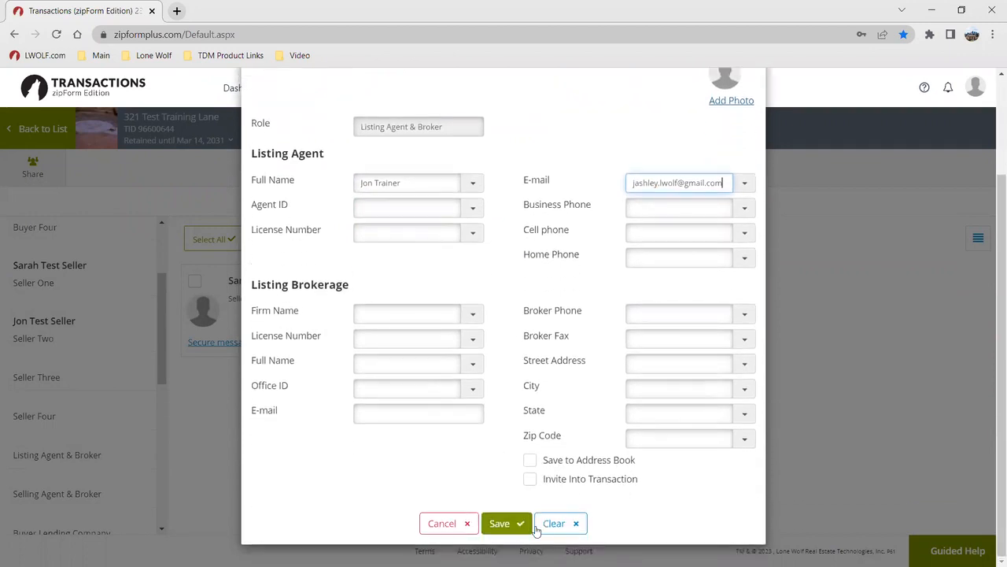
left_click(499, 526)
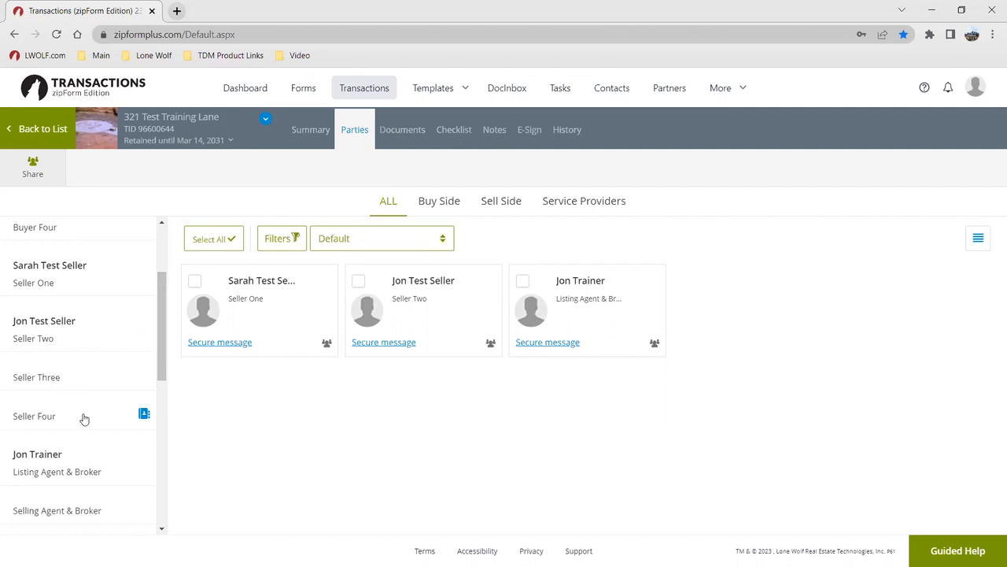
Return to the 321 Test Training Lane Summary page and bring up the ListFlash notice
scroll(117, 371, "down", 4)
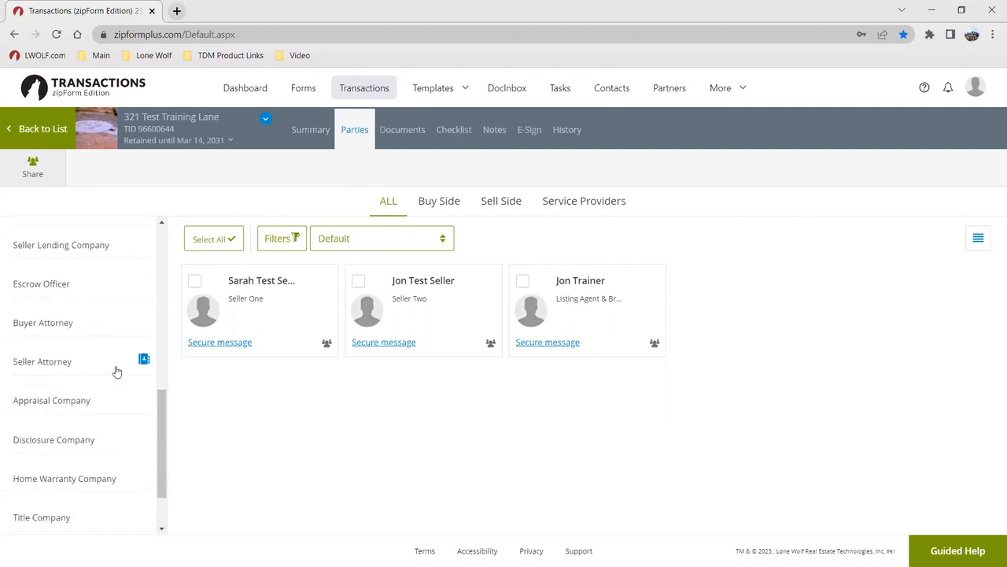
scroll(110, 425, "down", 2)
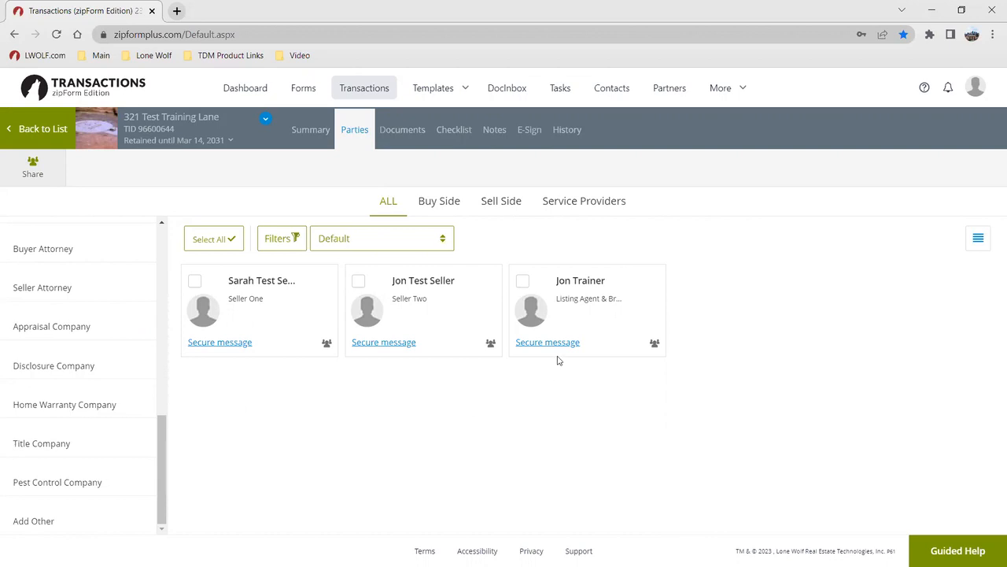
mouse_move(417, 345)
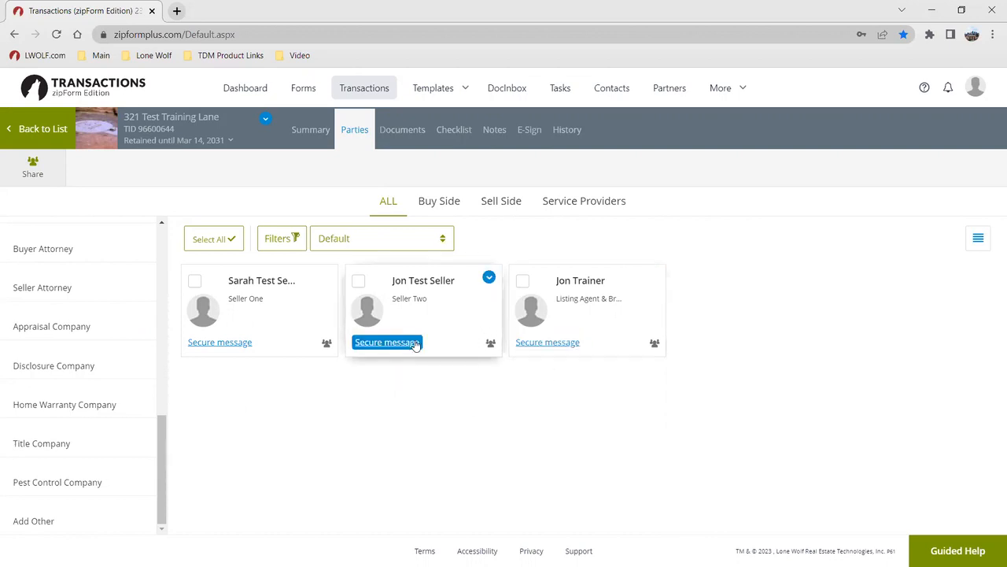
left_click(311, 130)
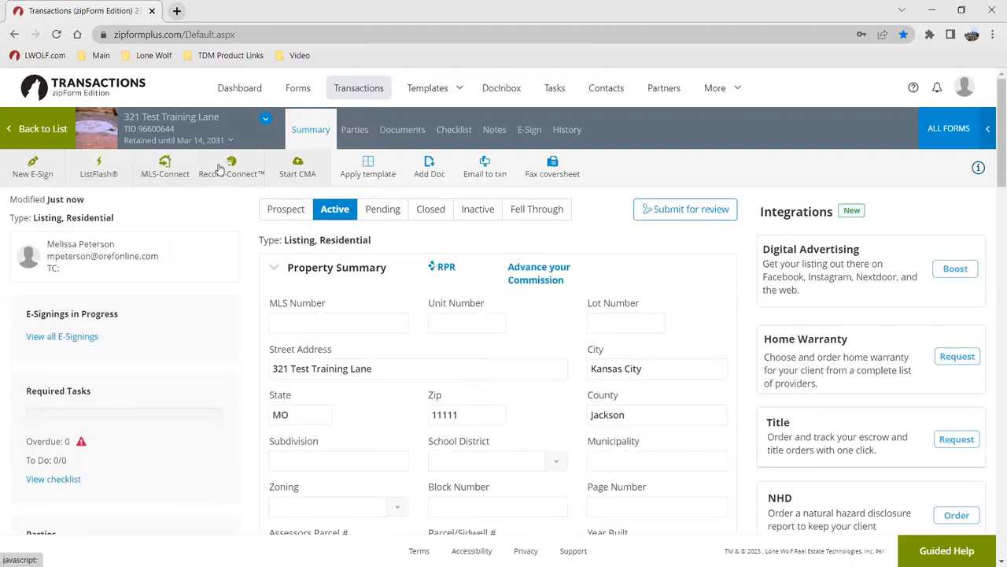
left_click(102, 169)
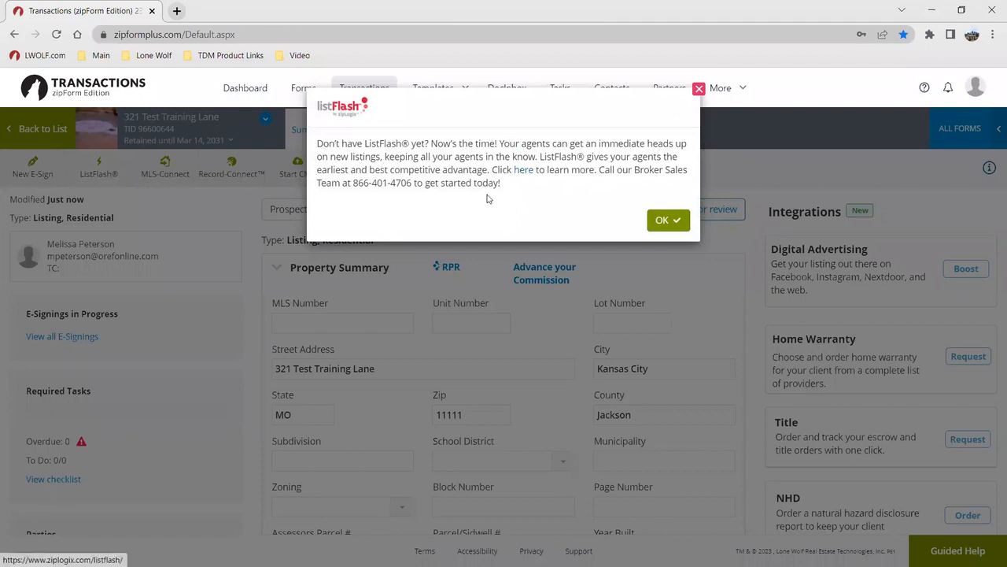
Dismiss ListFlash, cancel the MLS-Connect import, and go via Parties to the Documents page
left_click(668, 221)
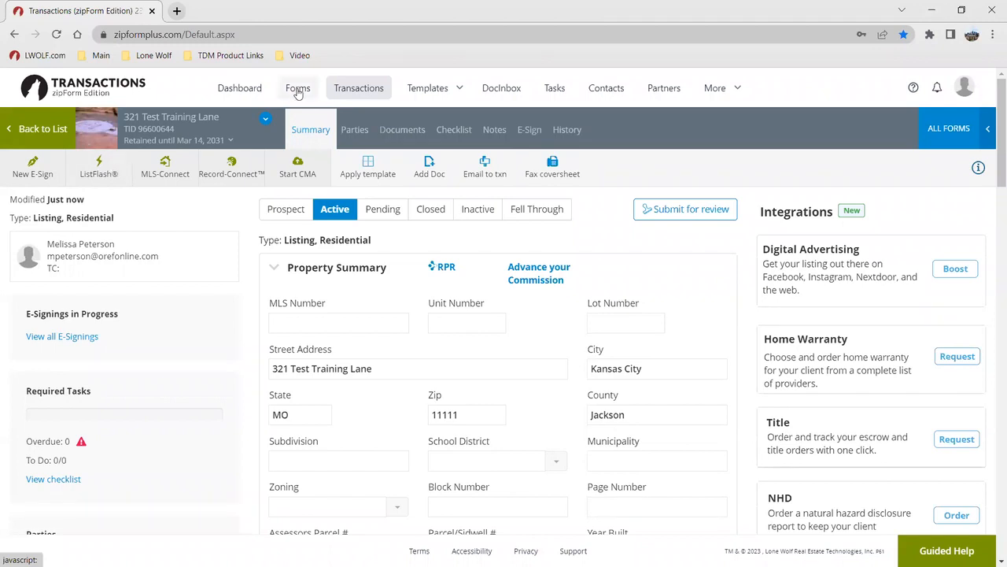
left_click(184, 162)
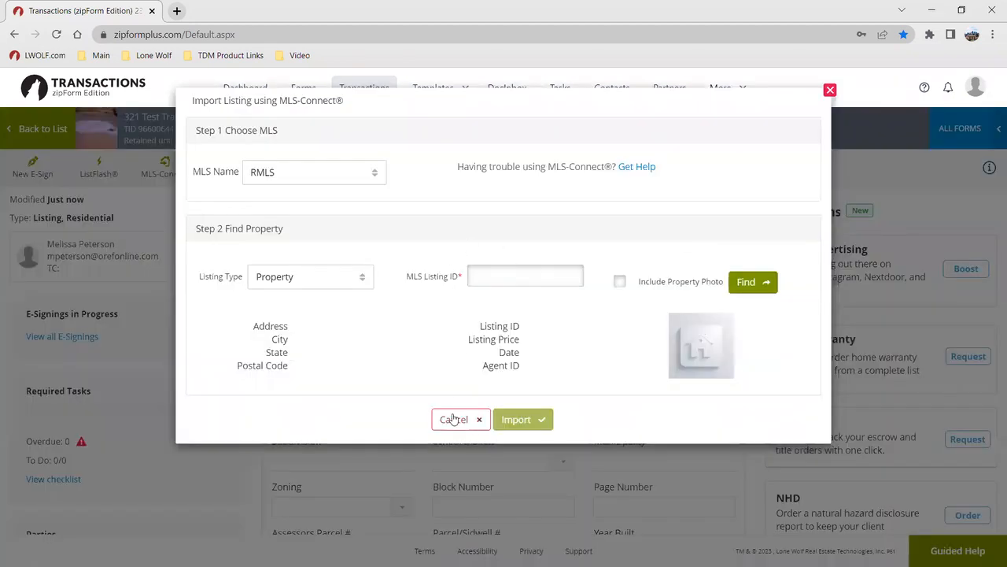
left_click(454, 419)
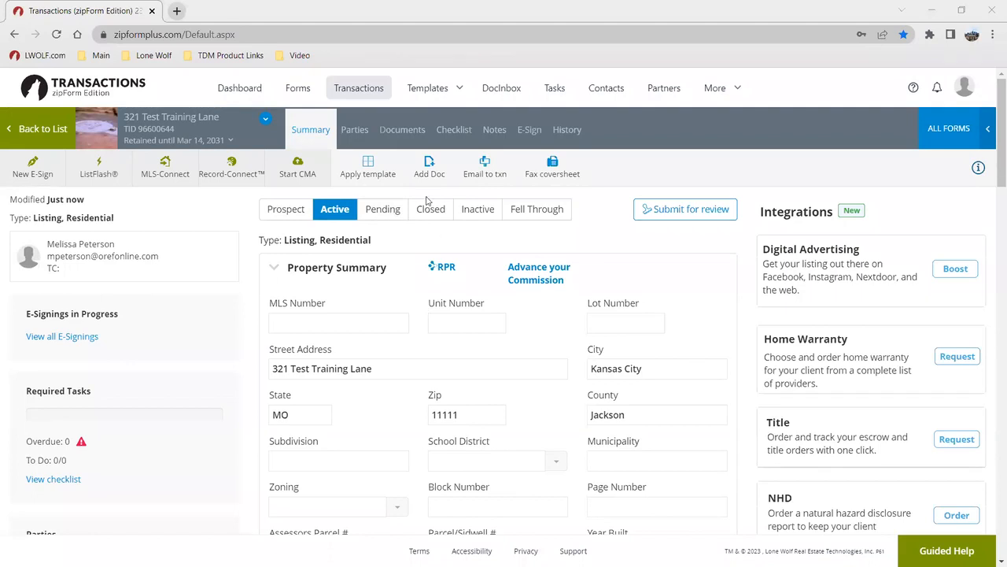
left_click(354, 132)
left_click(403, 134)
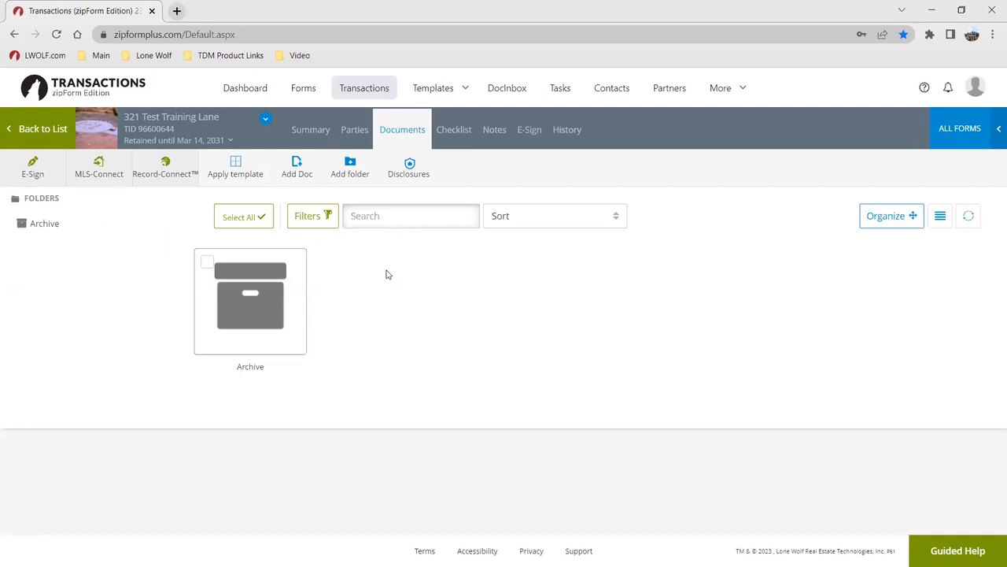
Create document folders named 'Working' and 'Signed', then open the empty Working folder
left_click(355, 165)
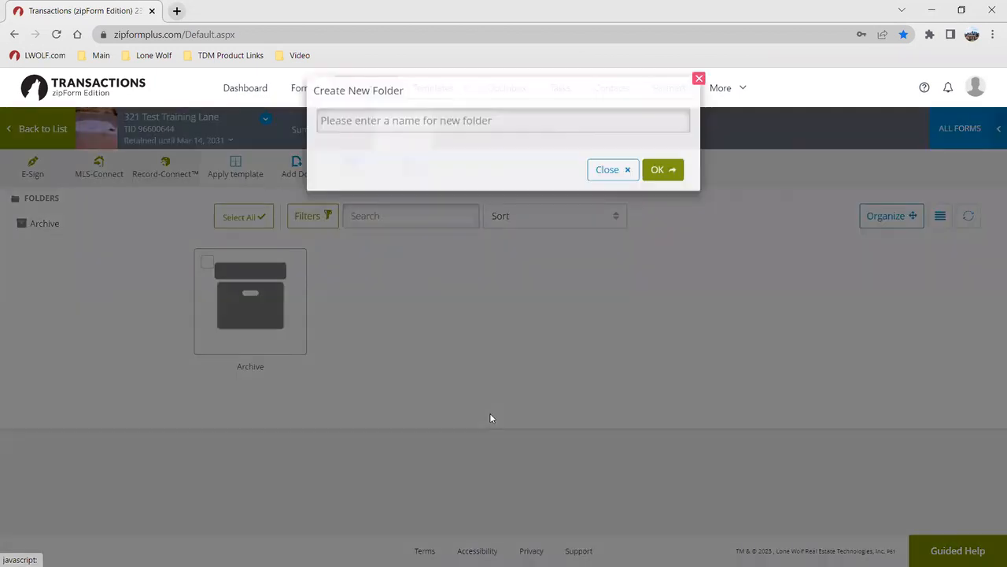
type("Working")
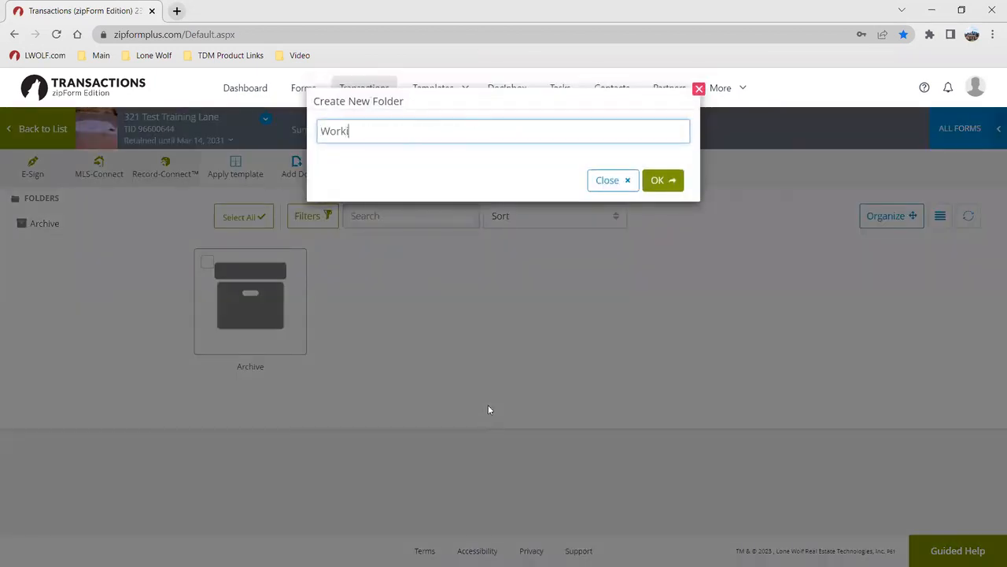
left_click(679, 186)
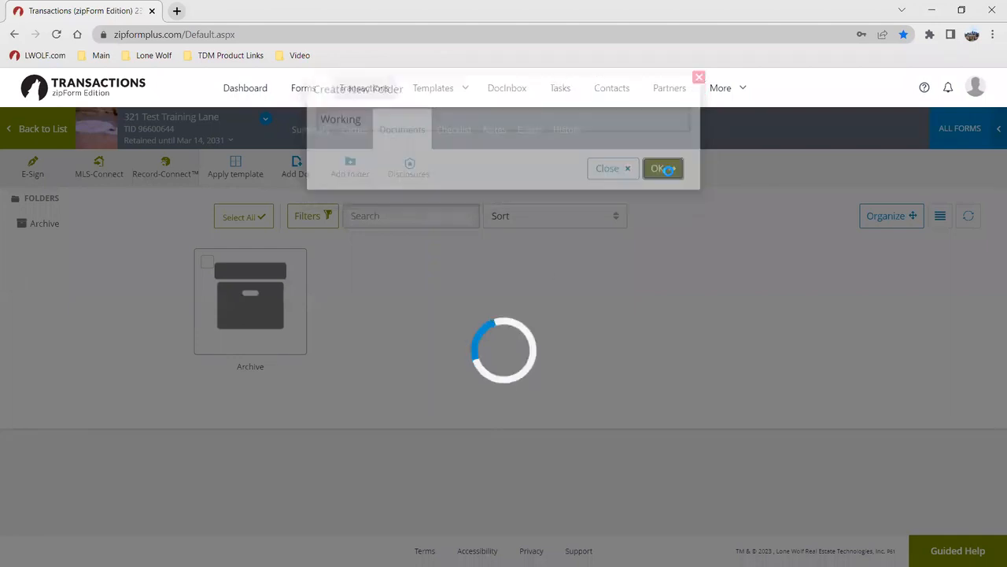
left_click(352, 167)
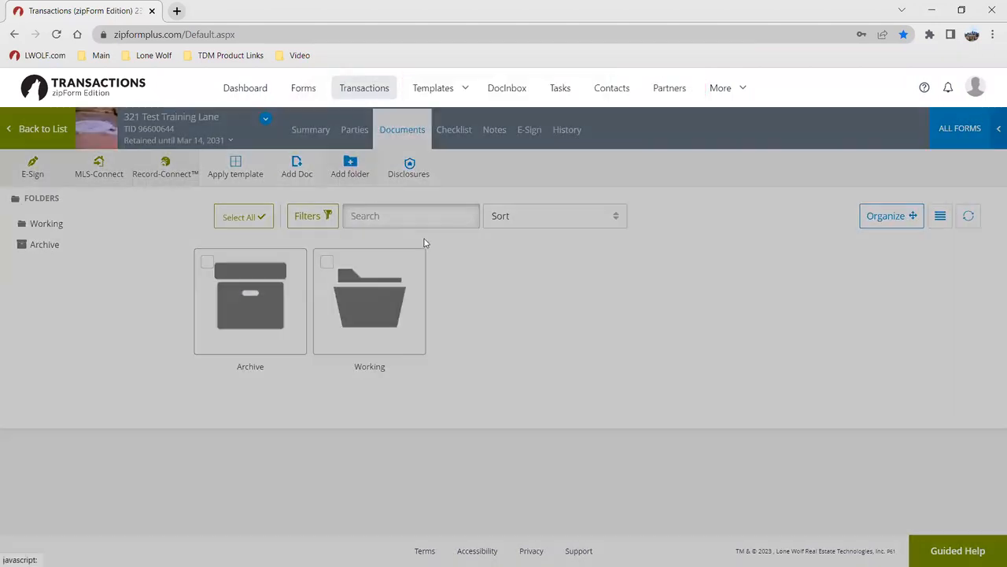
type("Signed")
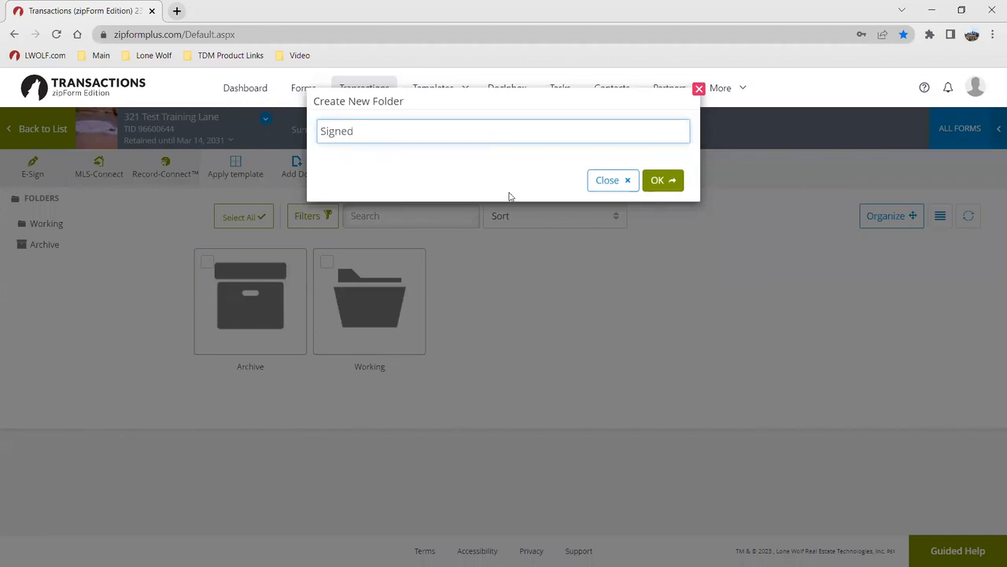
left_click(682, 181)
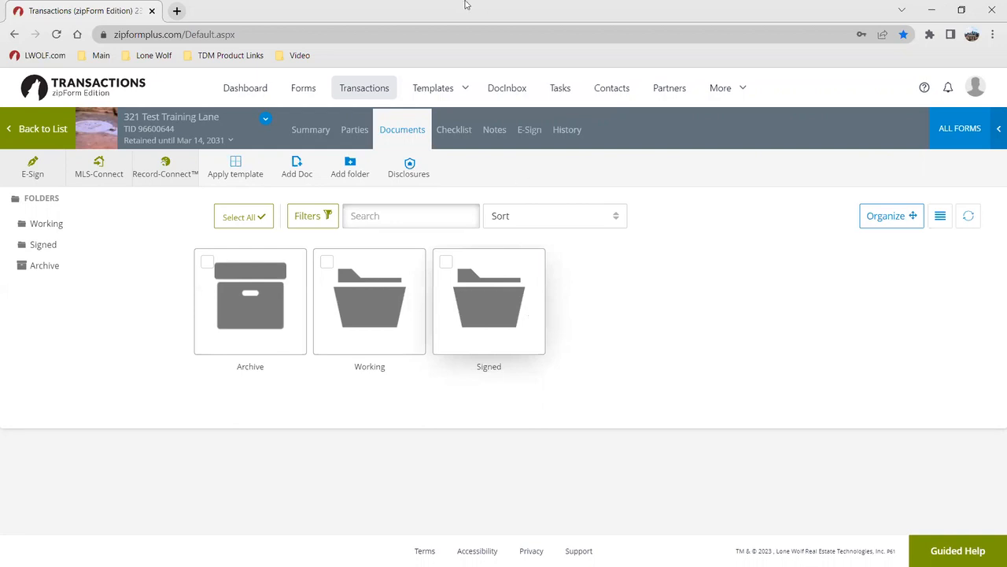
left_click(382, 316)
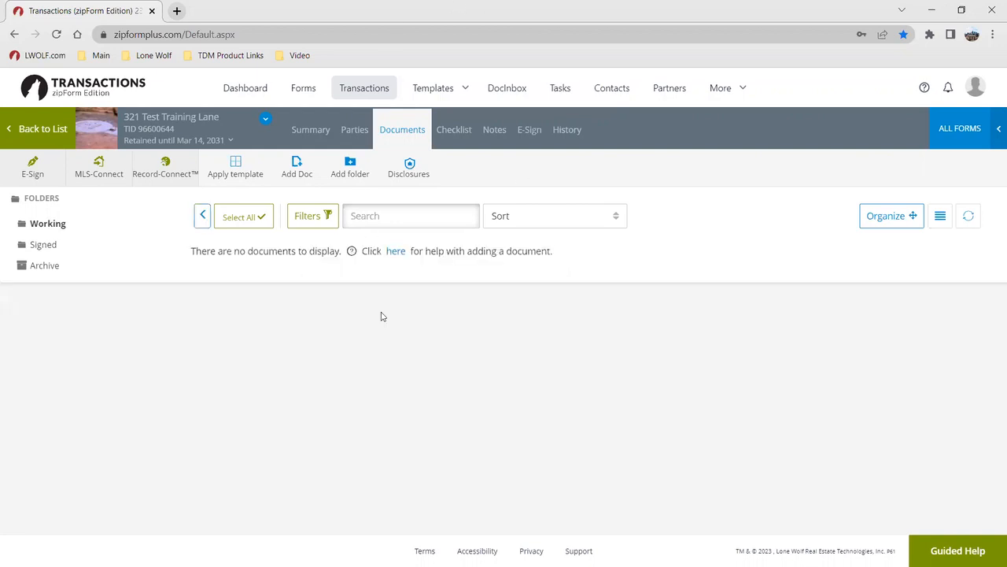
Upload the Exclusive Right to Represent PDF from the A - Docs folder into Working
left_click(293, 171)
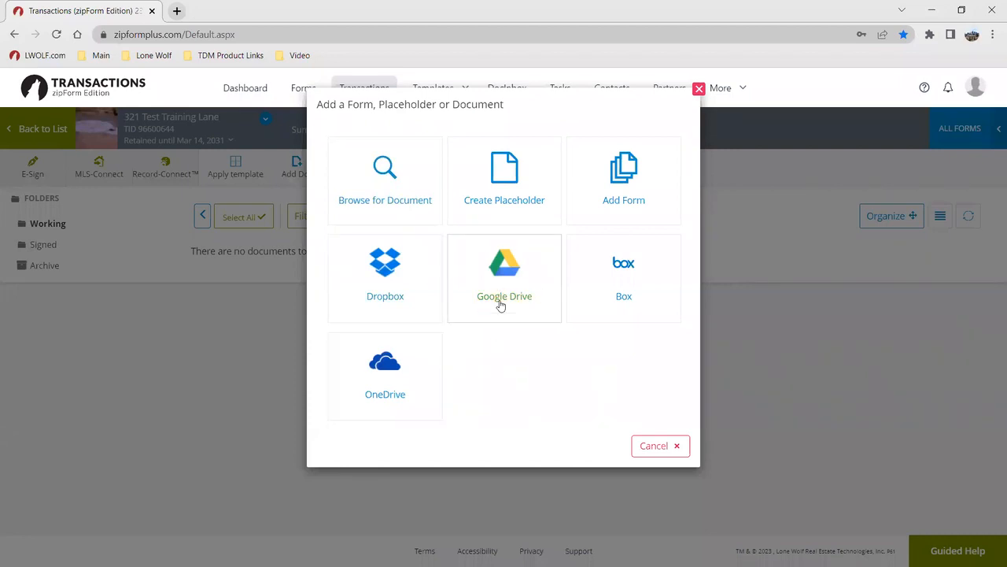
left_click(385, 194)
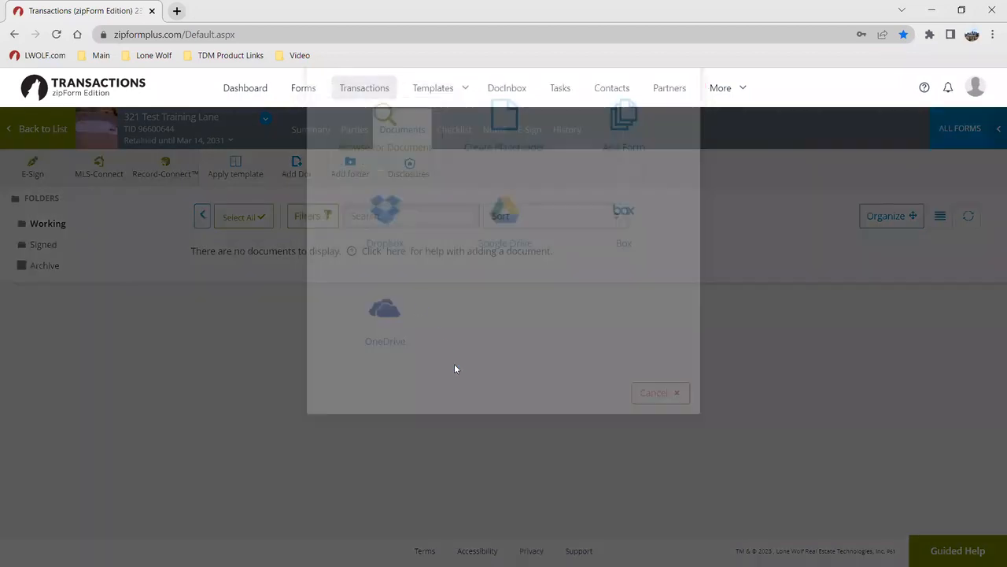
left_click(57, 123)
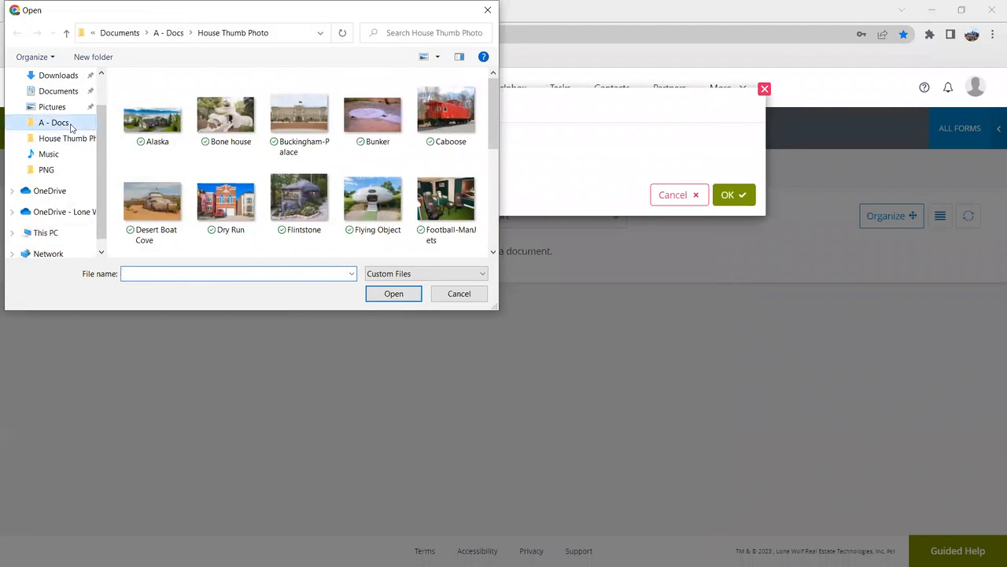
left_click(214, 167)
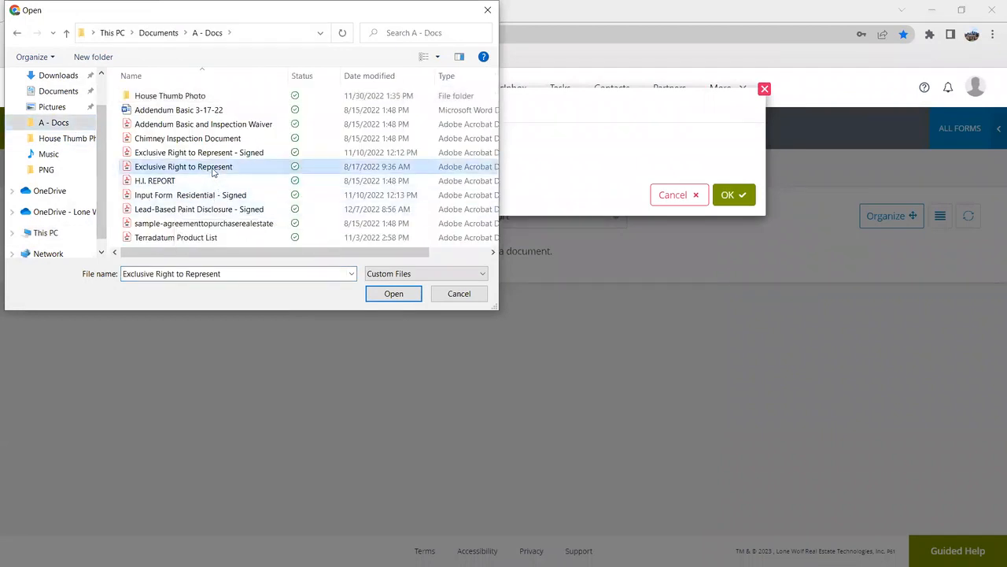
left_click(383, 295)
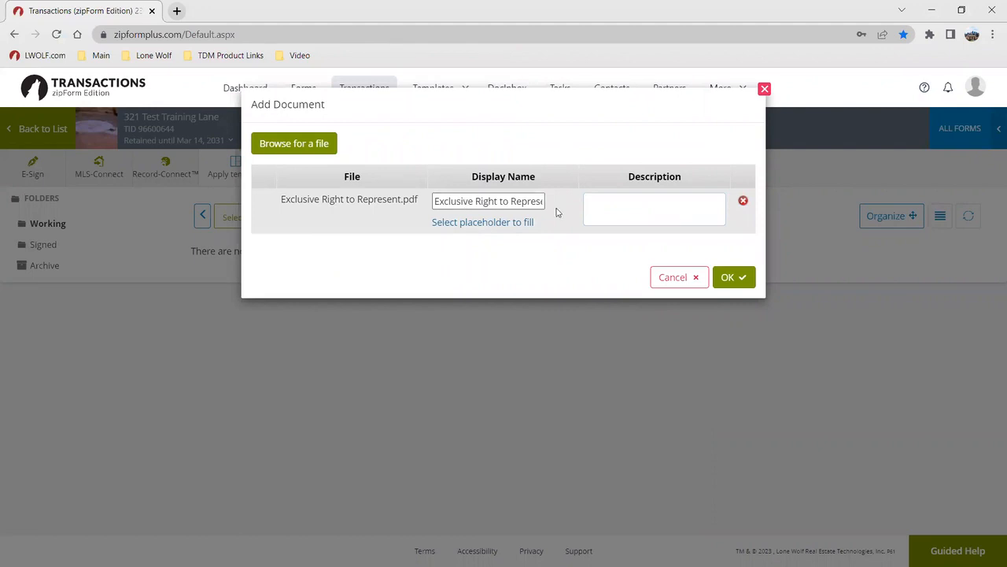
left_click(733, 282)
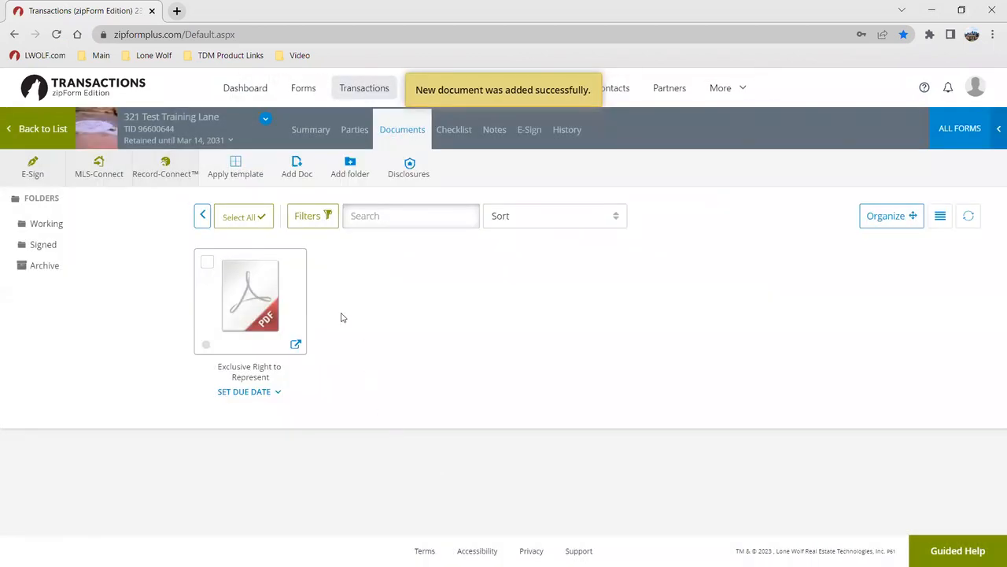
Bring up the Form Libraries panel of standard forms for adding a form
left_click(289, 170)
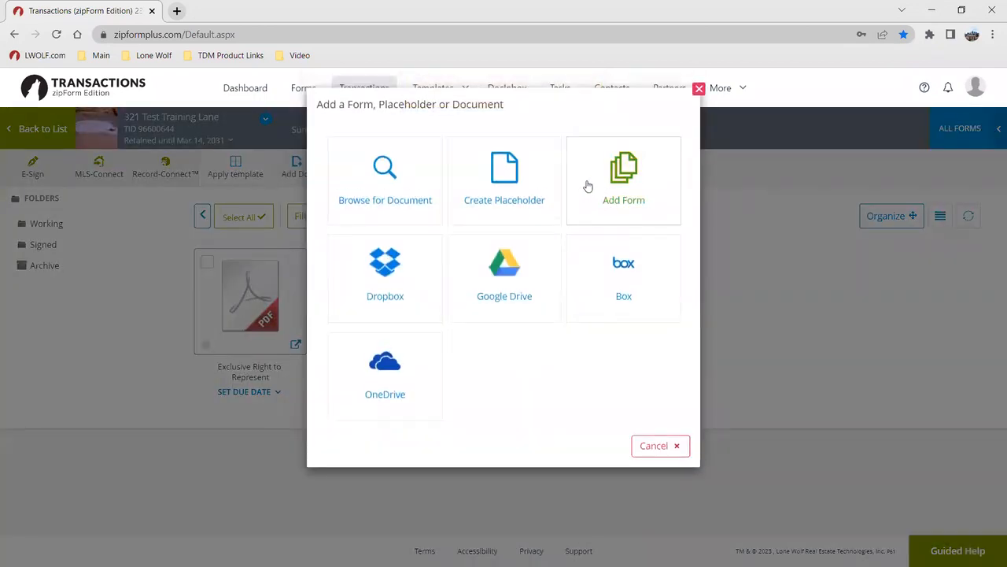
left_click(618, 178)
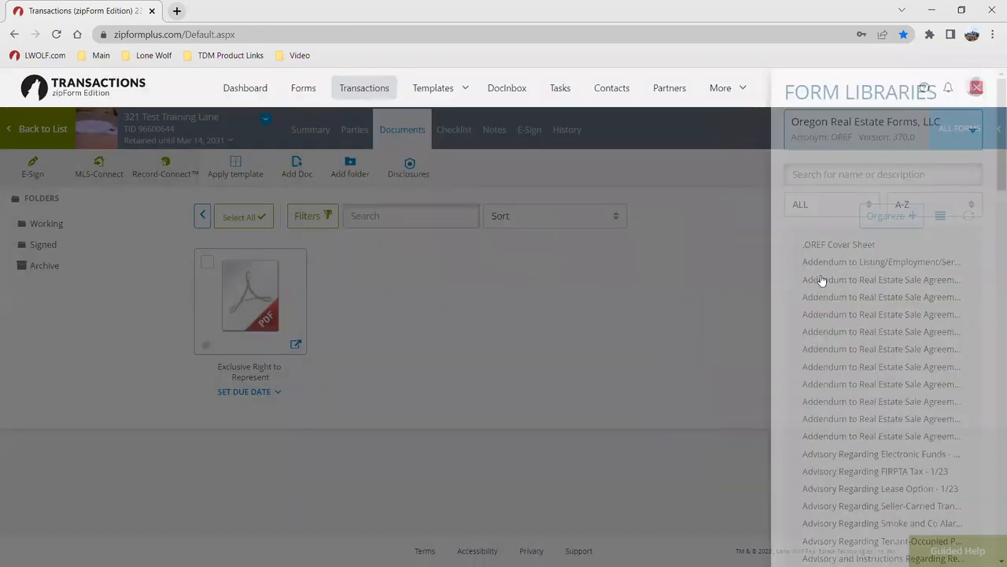
scroll(829, 278, "down", 2)
scroll(923, 326, "down", 3)
scroll(915, 322, "up", 5)
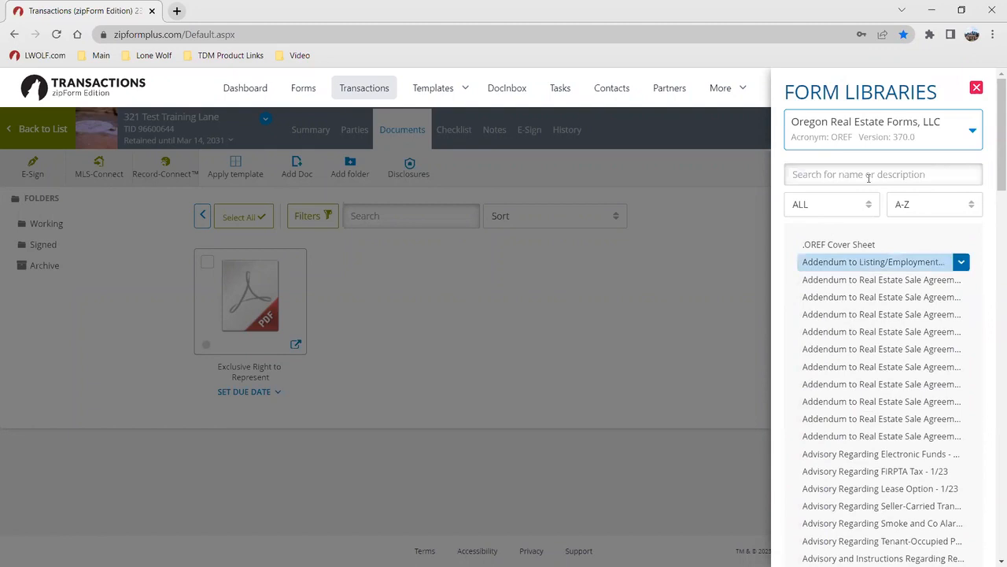
Preview the OREFC, OREFS, RMLS and ALL libraries, then return to Oregon Real Estate Forms
left_click(863, 134)
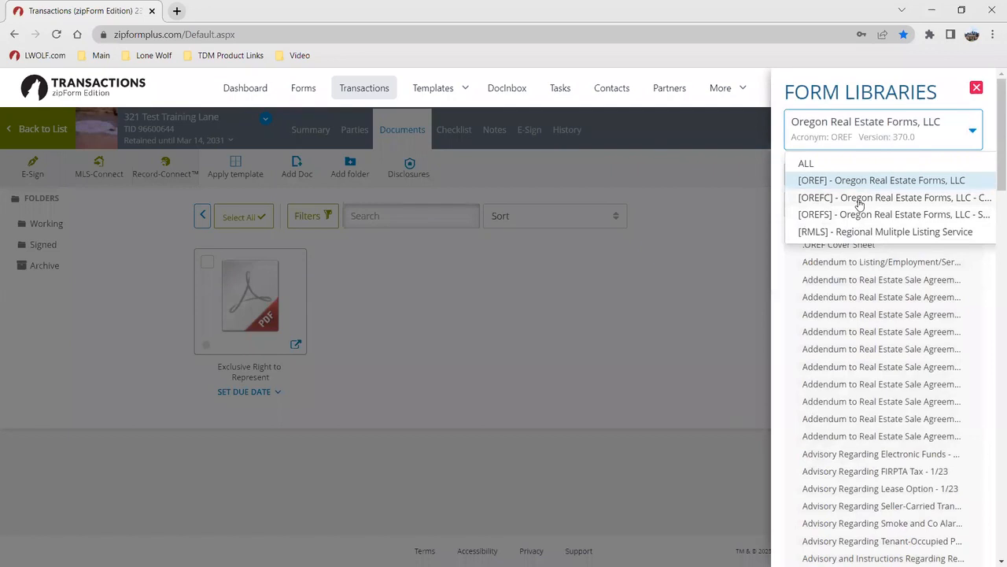
left_click(860, 199)
left_click(869, 140)
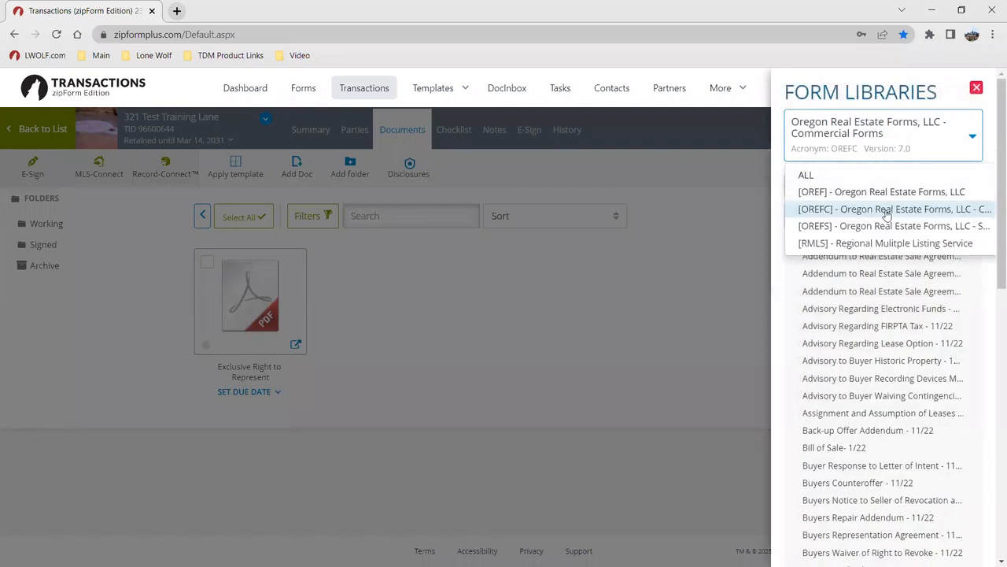
left_click(884, 226)
left_click(859, 141)
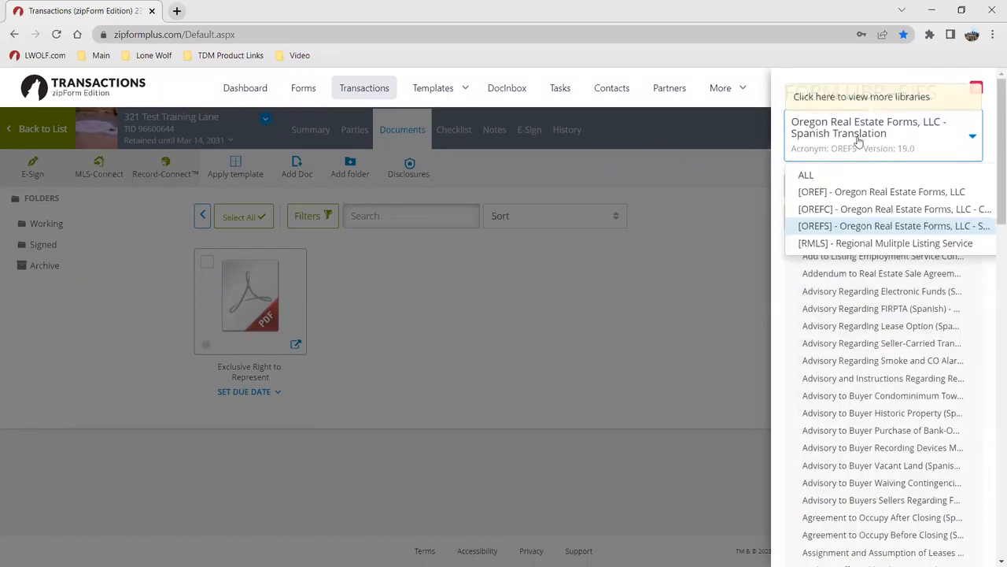
left_click(875, 244)
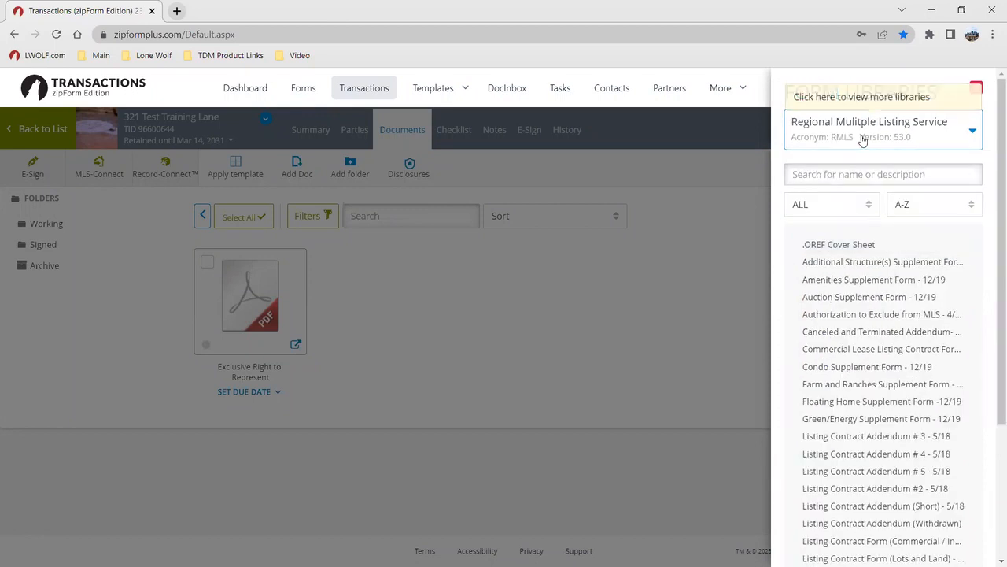
left_click(863, 140)
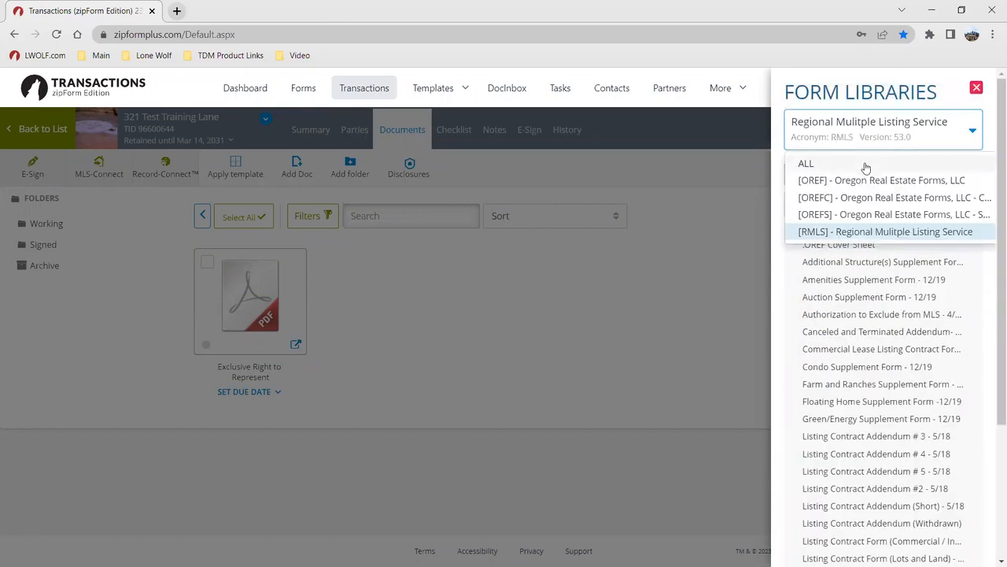
left_click(865, 165)
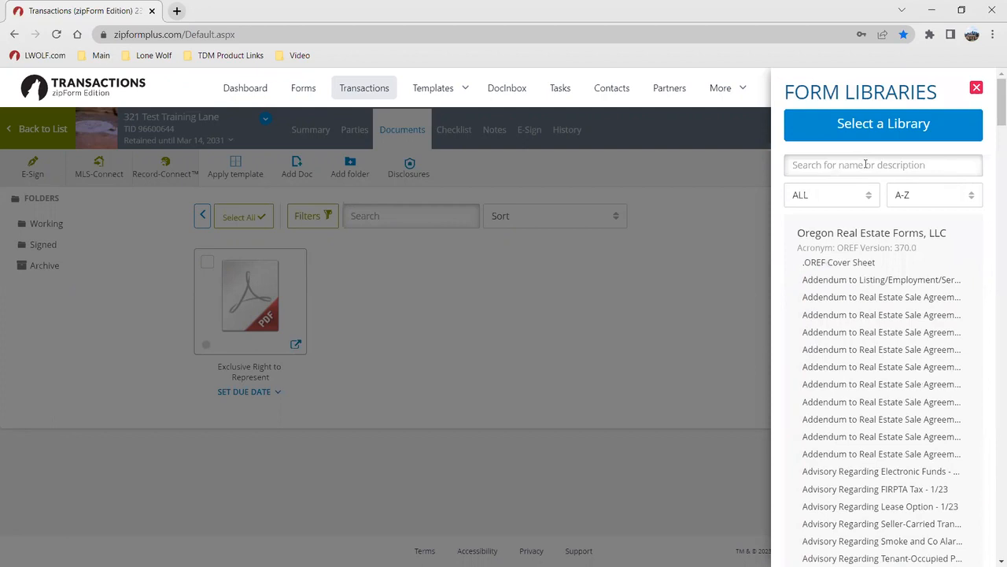
left_click(862, 139)
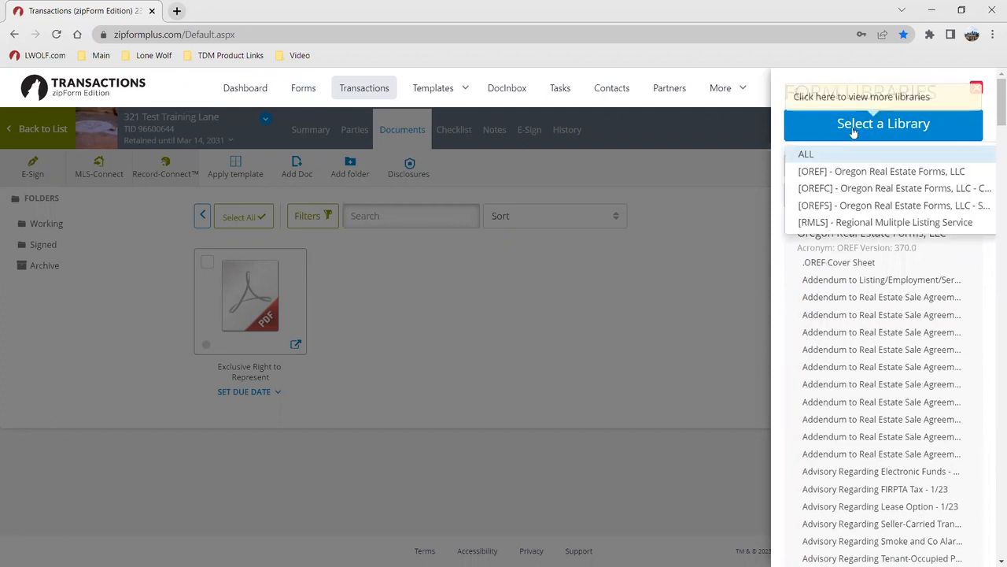
left_click(822, 171)
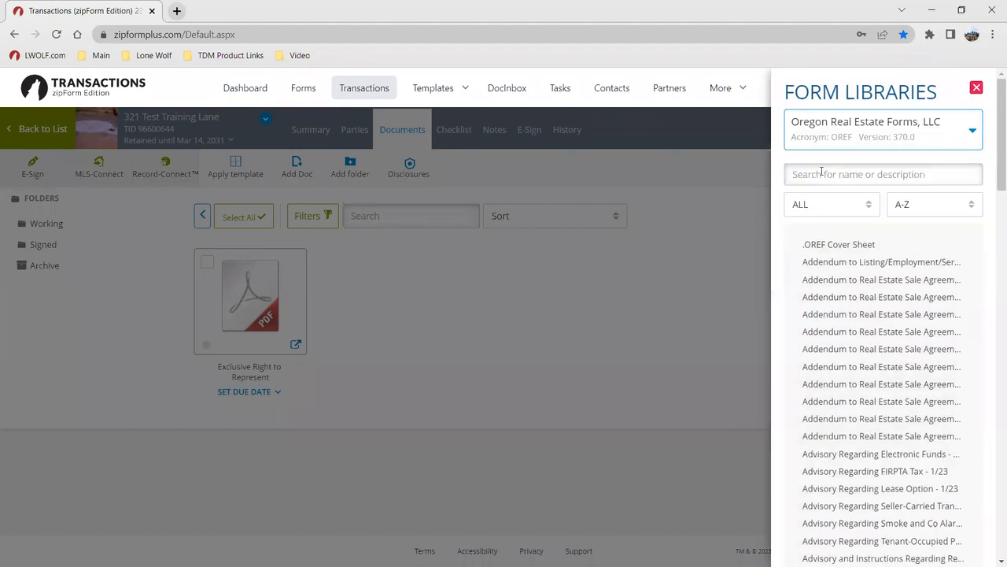
left_click(854, 174)
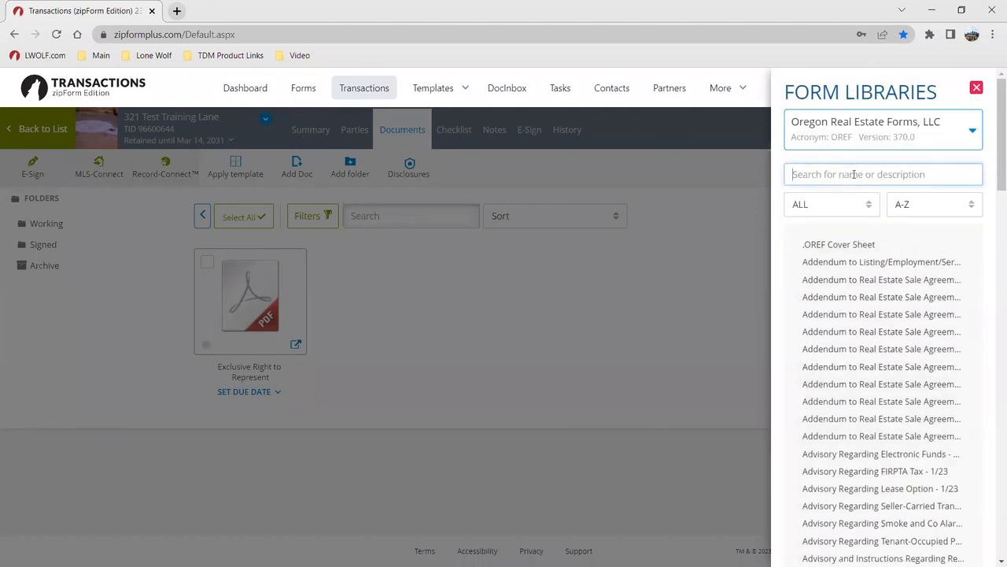
Search 'disclosure', add the Seller's Property Disclosure Statement, and close the library panel
type("disclosure")
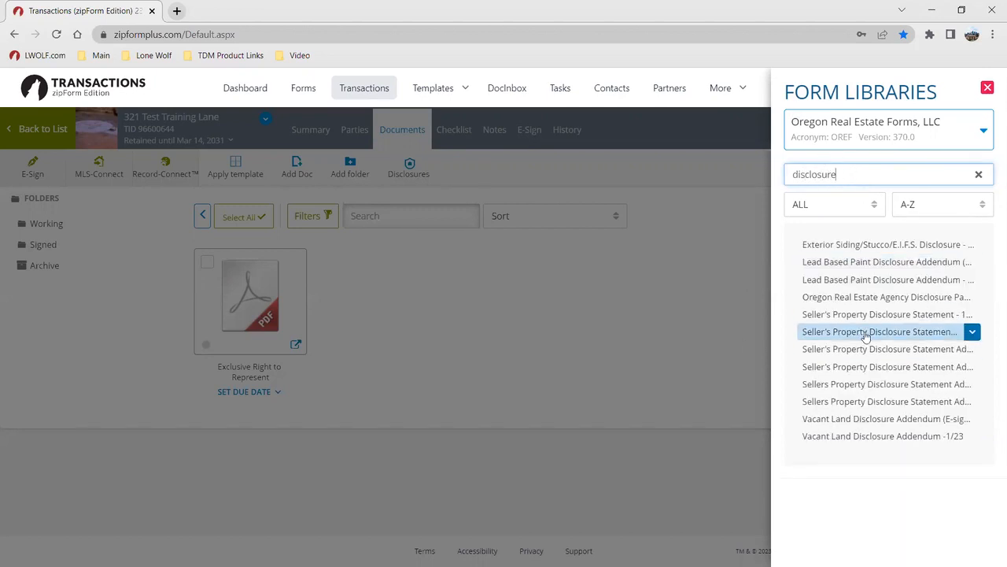
left_click(907, 316)
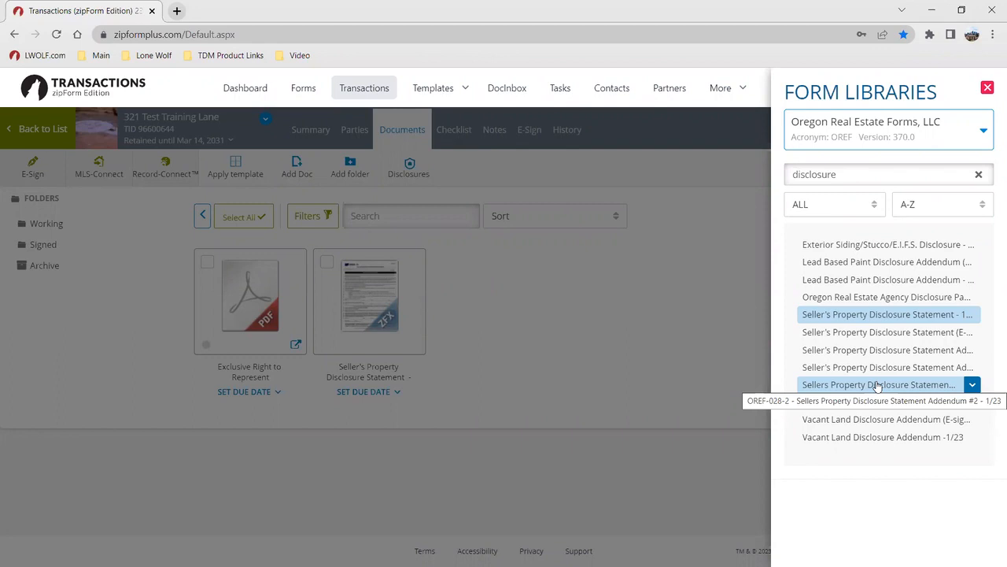
left_click(639, 294)
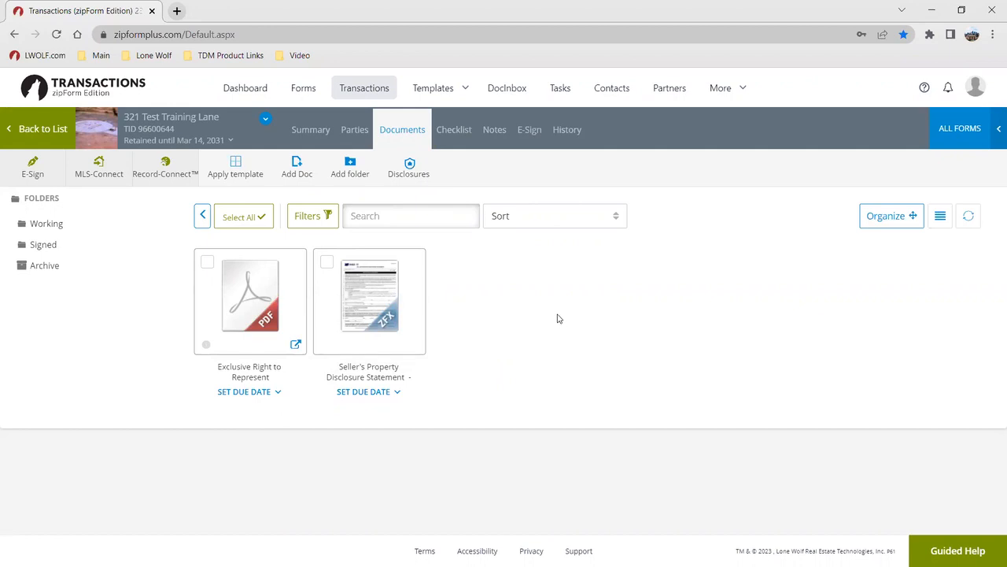
mouse_move(281, 332)
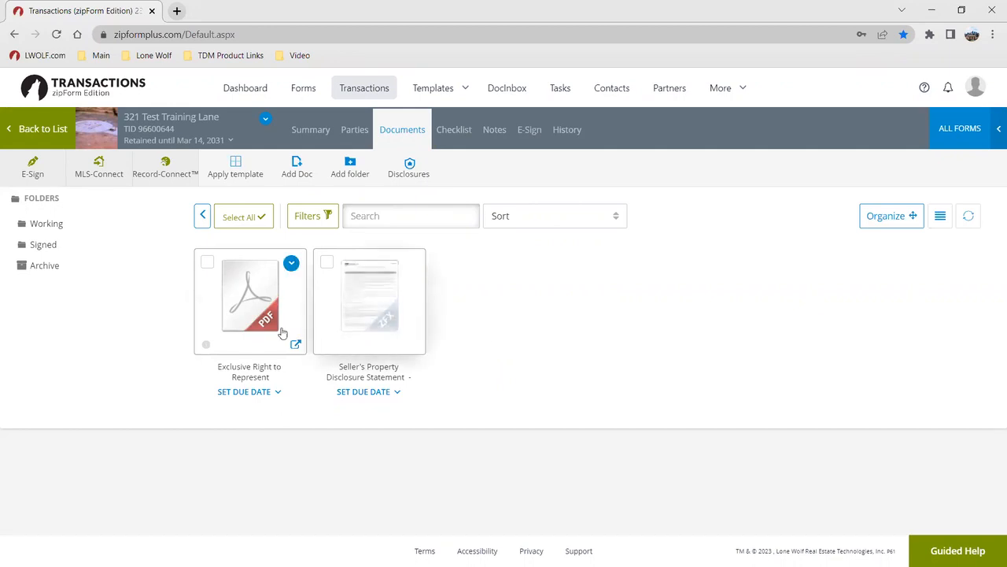
mouse_move(328, 333)
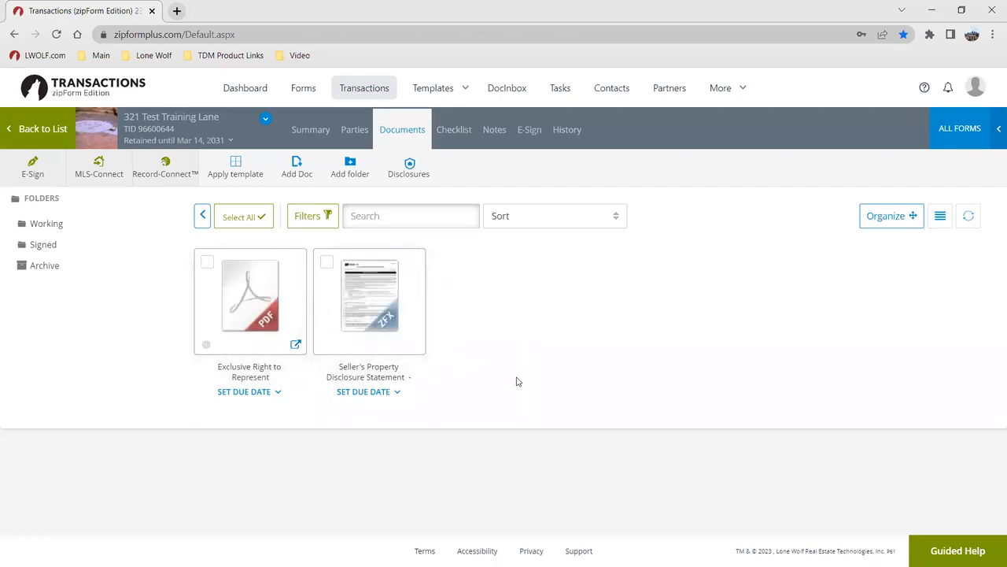
In Signed, create placeholders 'Exclusive Right to Represent' and 'Inspection Report for Disclosure'
left_click(36, 244)
left_click(294, 166)
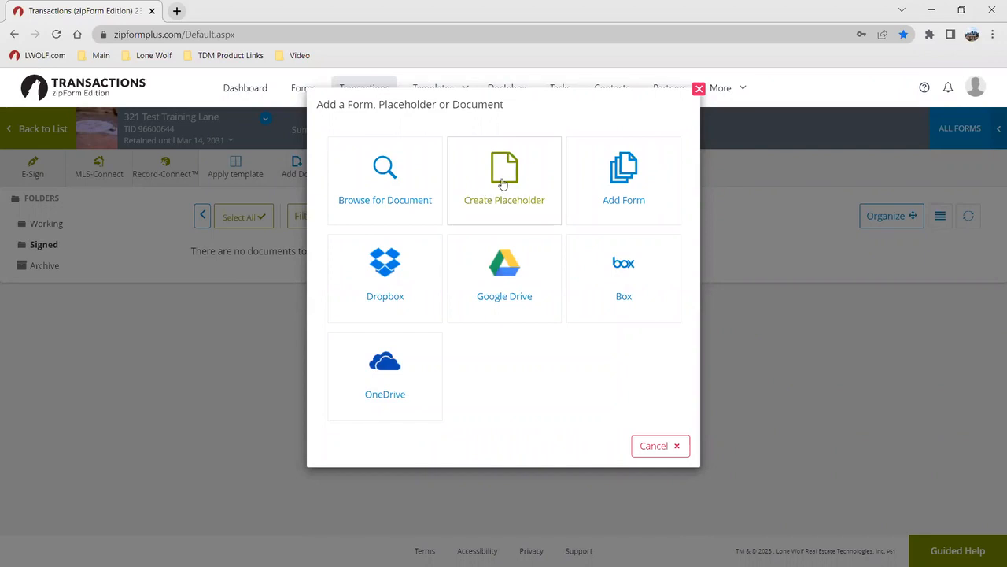
left_click(504, 187)
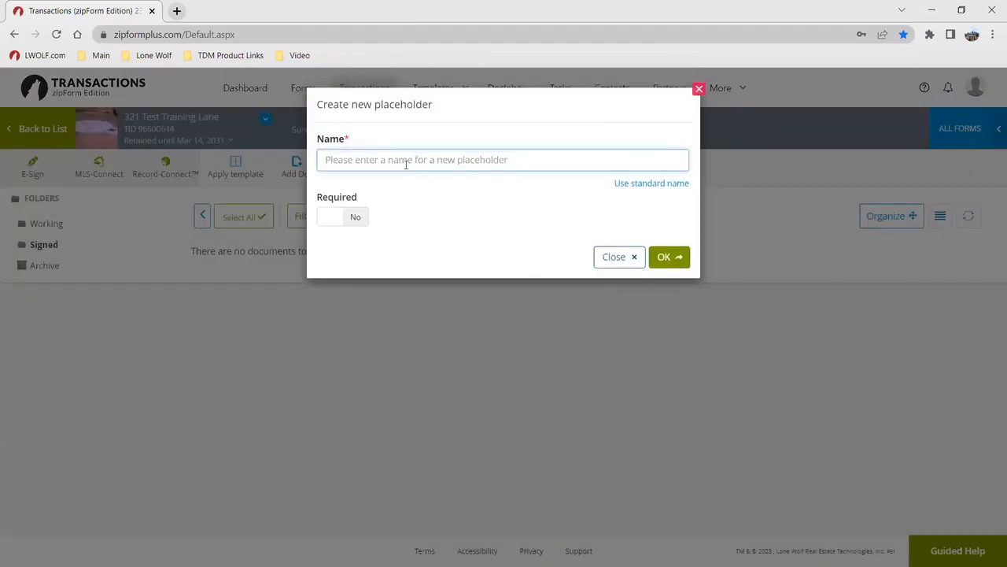
type("Excl")
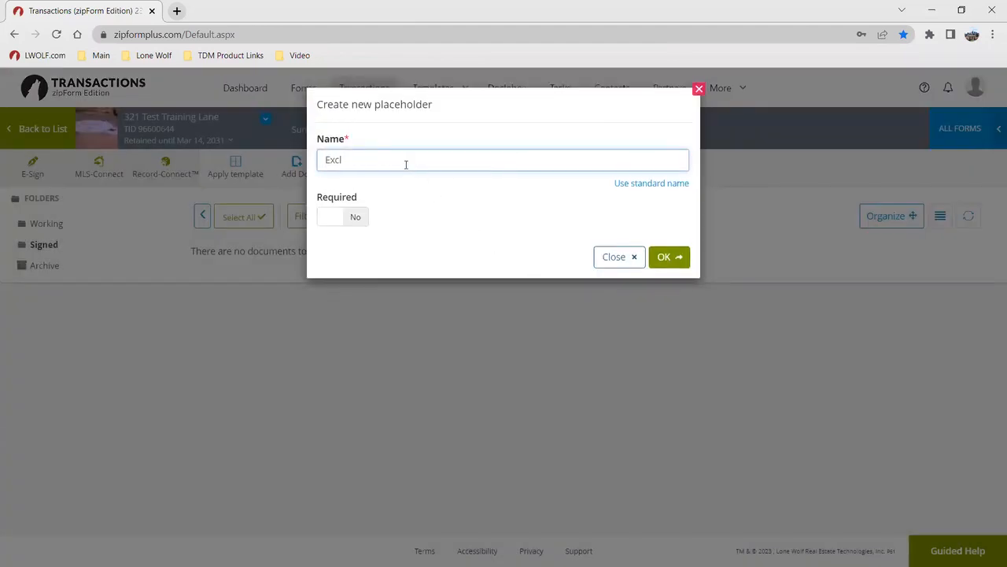
type("usive Right to Represent")
left_click(669, 257)
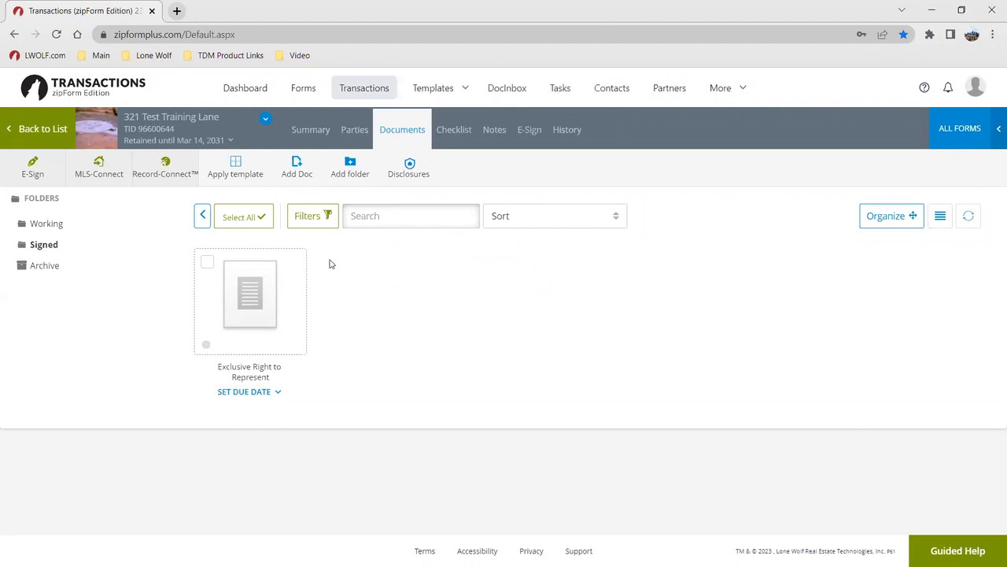
left_click(297, 165)
left_click(471, 175)
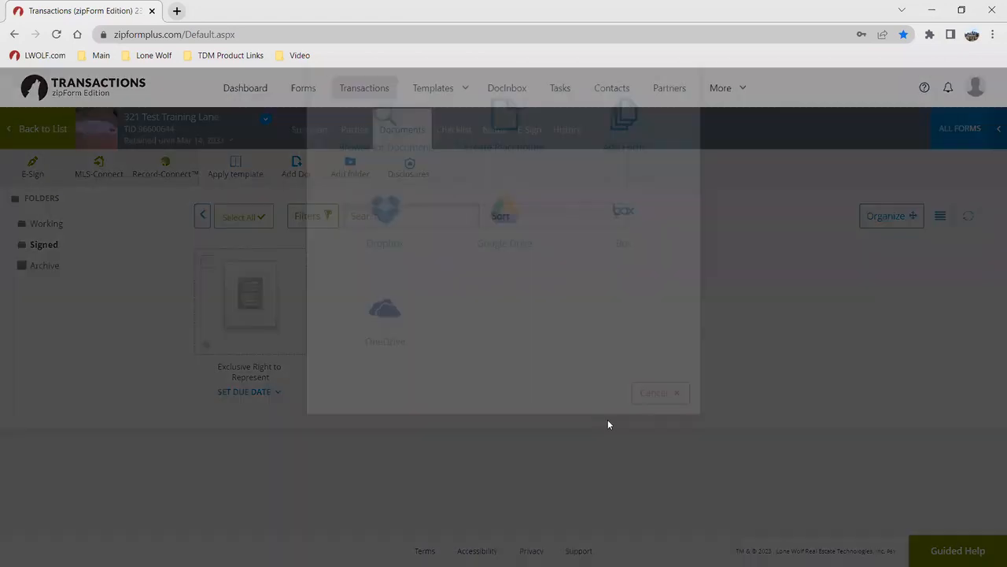
type("Ins")
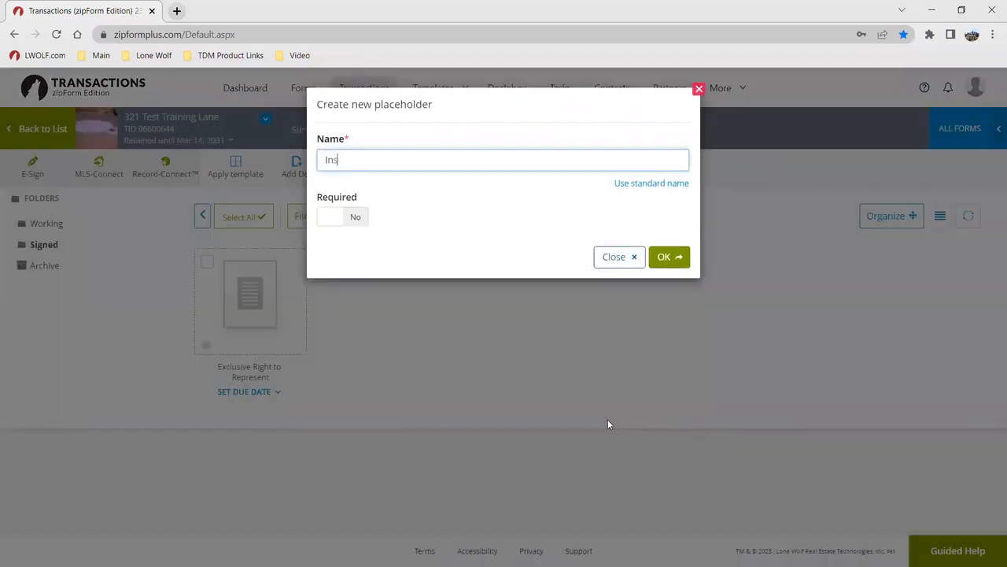
type("pection Report Ifor Disclosure")
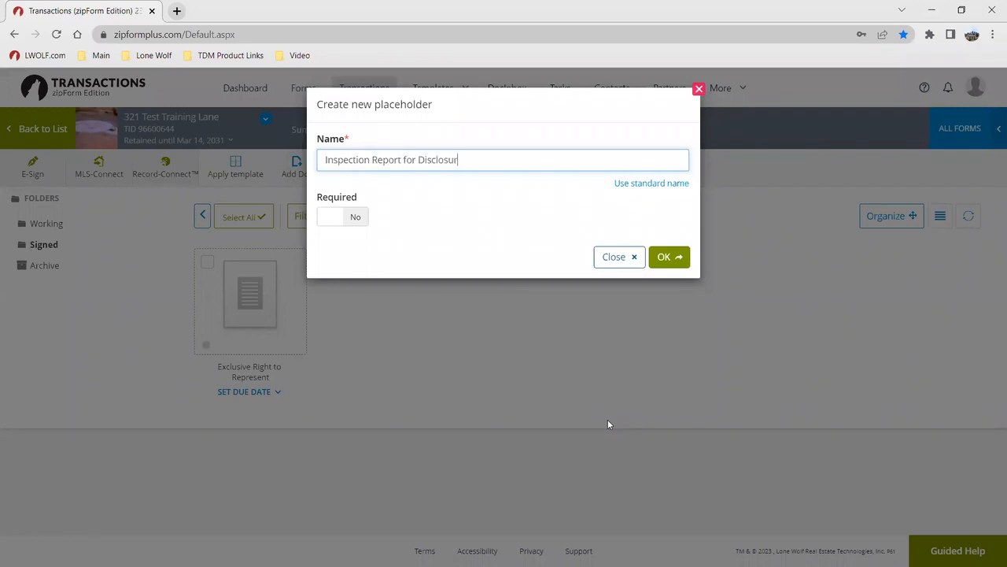
left_click(660, 258)
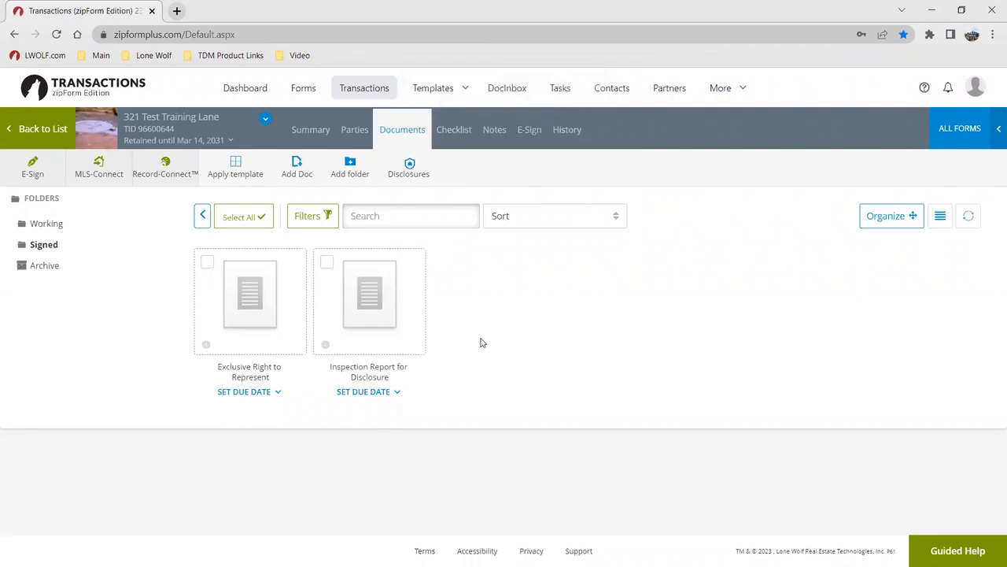
Switch back to the Working folder showing Exclusive Right to Represent and the disclosure statement
mouse_move(408, 299)
left_click(47, 224)
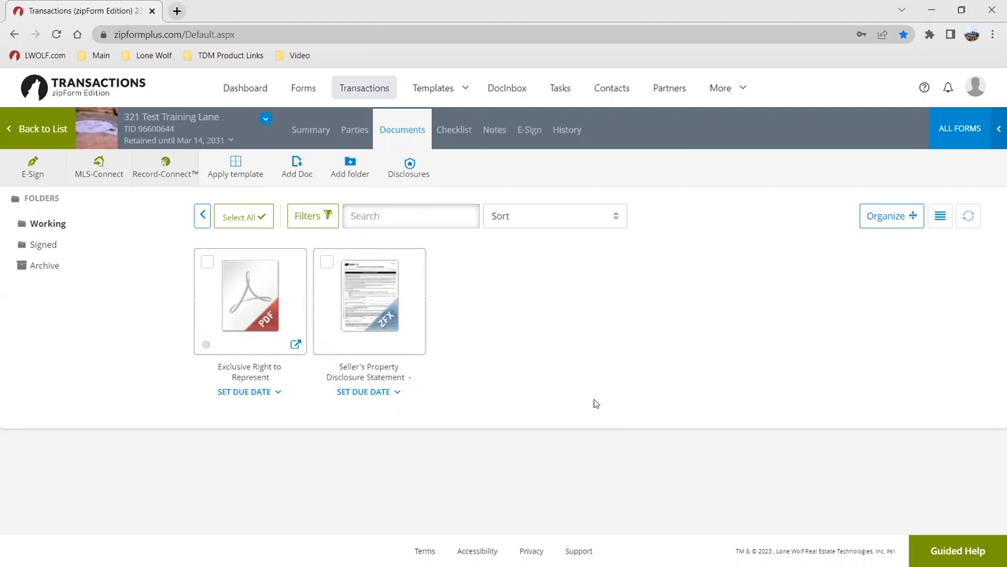
Open the Seller's Property Disclosure Statement and accept the prefilled property address on line 1
left_click(376, 304)
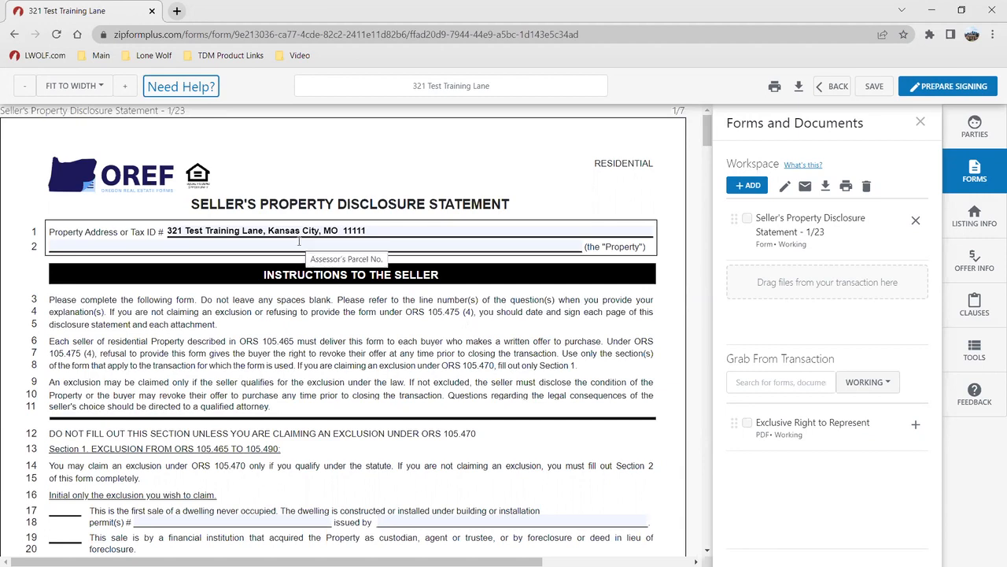
left_click(379, 234)
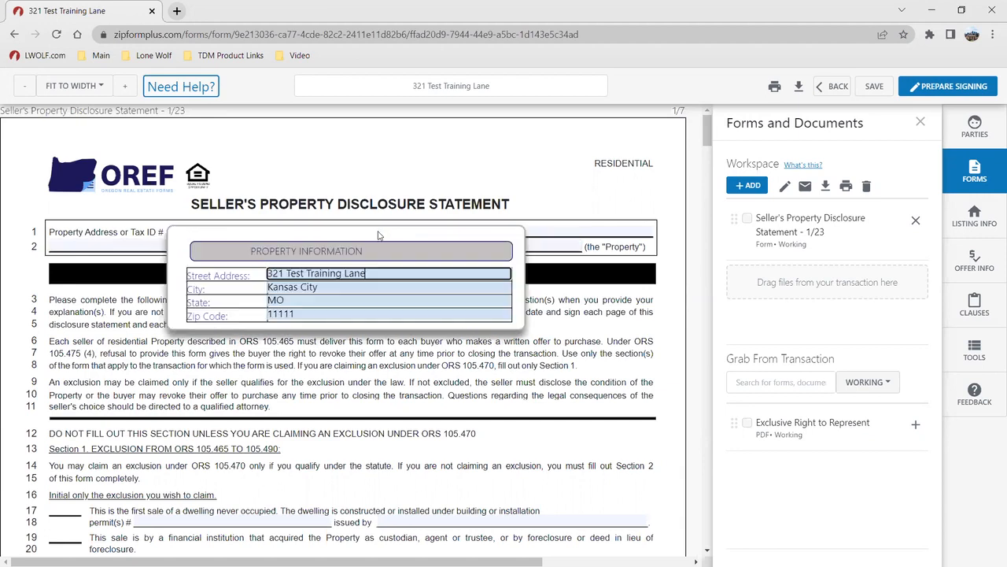
left_click(346, 371)
scroll(292, 303, "down", 3)
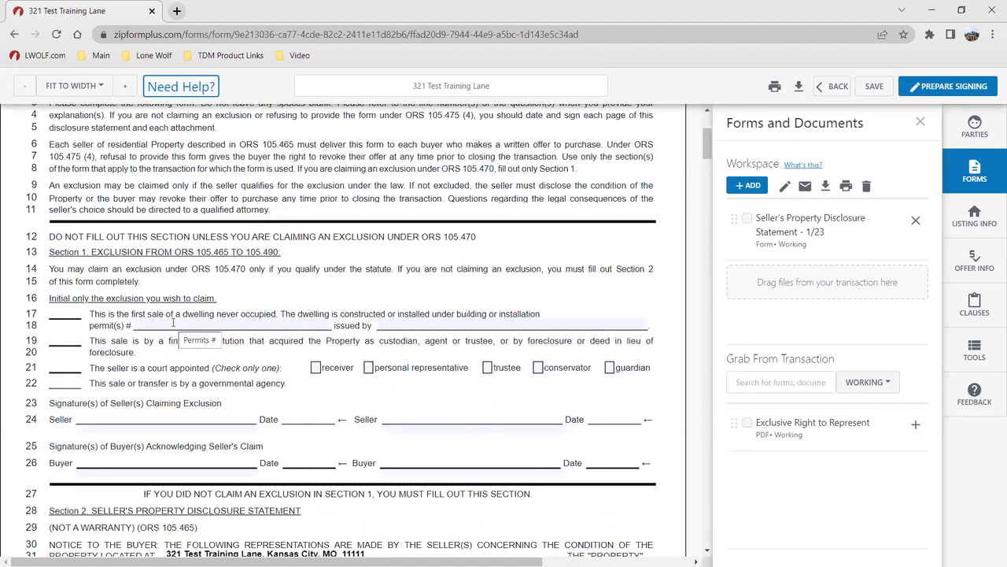
Check the line 18 and lines 24–26 signature fields, leaving them blank, then scroll to page 2
left_click(423, 323)
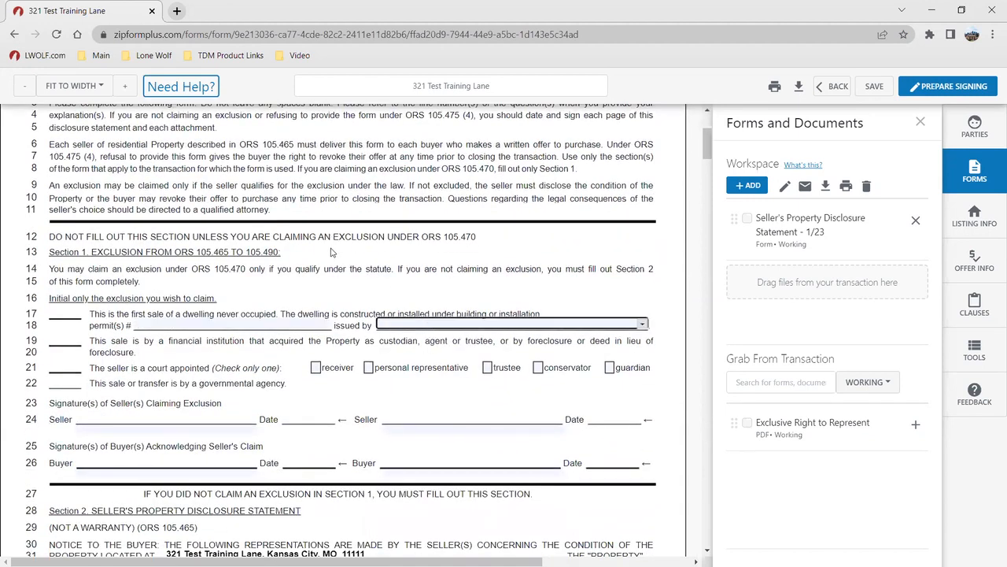
scroll(329, 236, "down", 2)
left_click(130, 295)
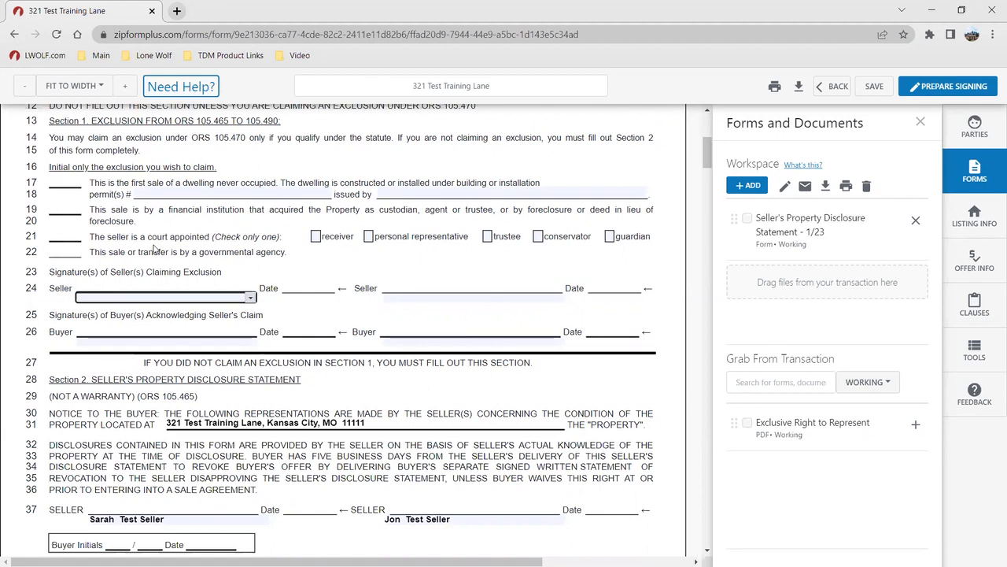
left_click(414, 300)
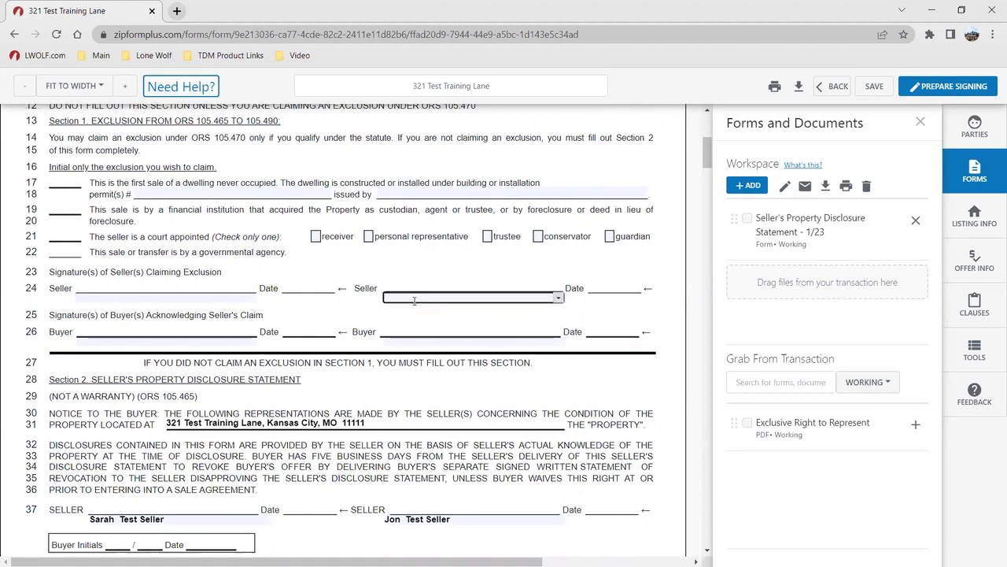
left_click(131, 340)
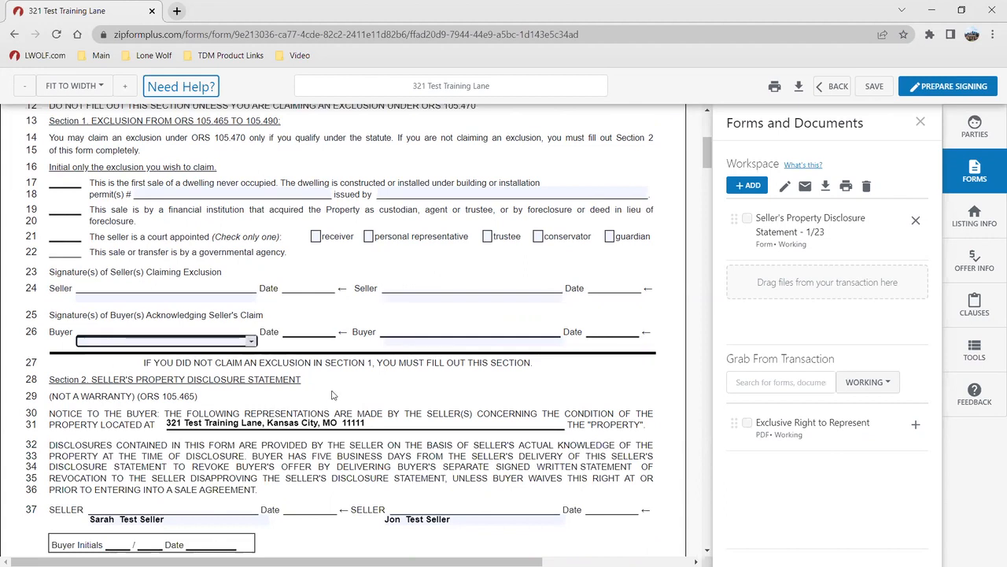
scroll(332, 396, "down", 3)
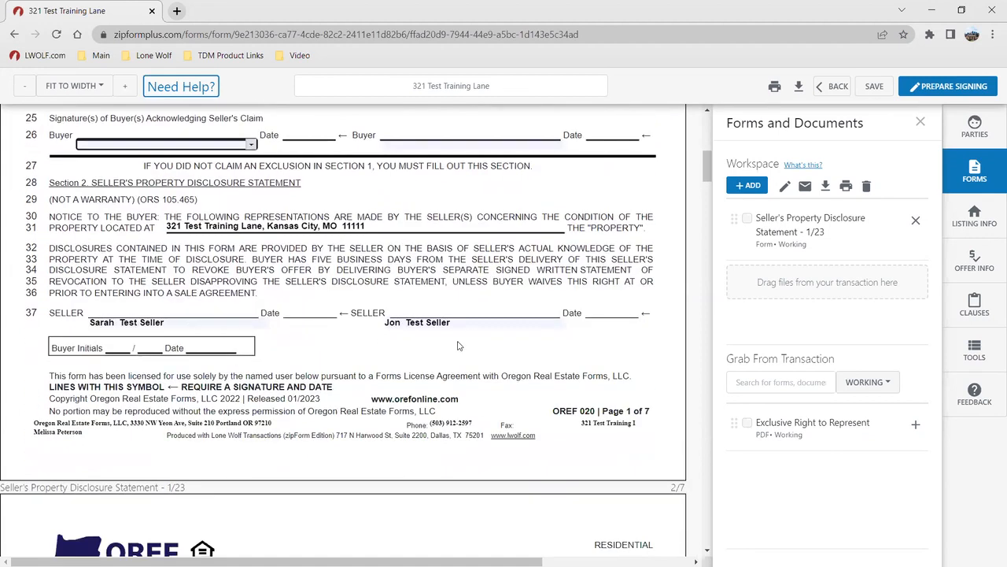
scroll(459, 345, "down", 8)
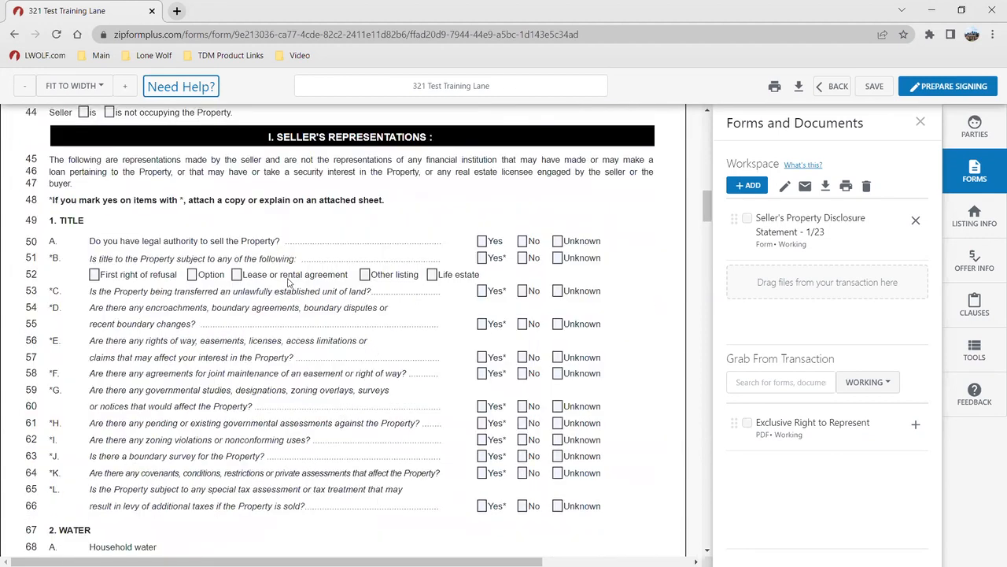
Answer Yes on line 50 (authority to sell) and No on line 53 (unlawful unit)
left_click(482, 241)
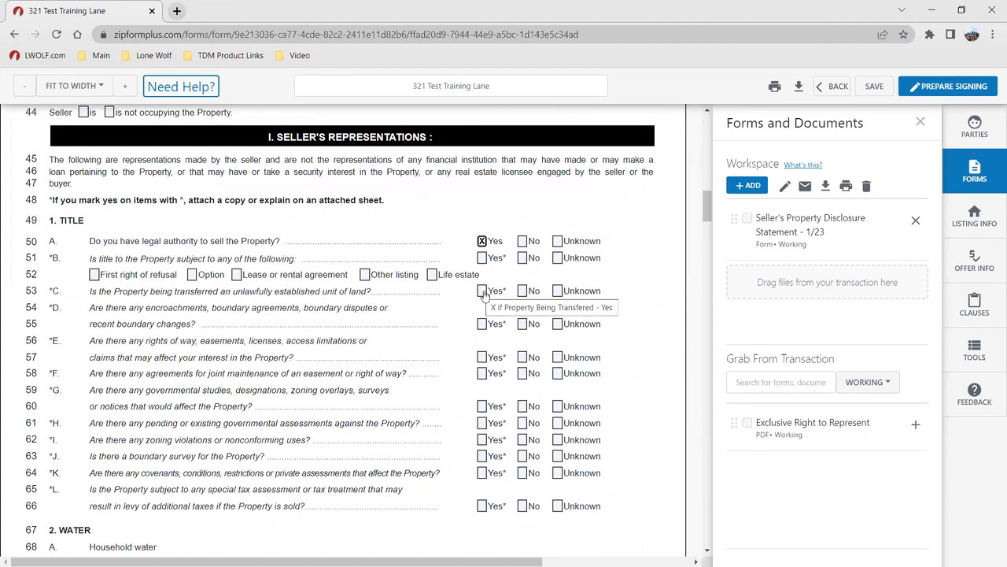
left_click(523, 291)
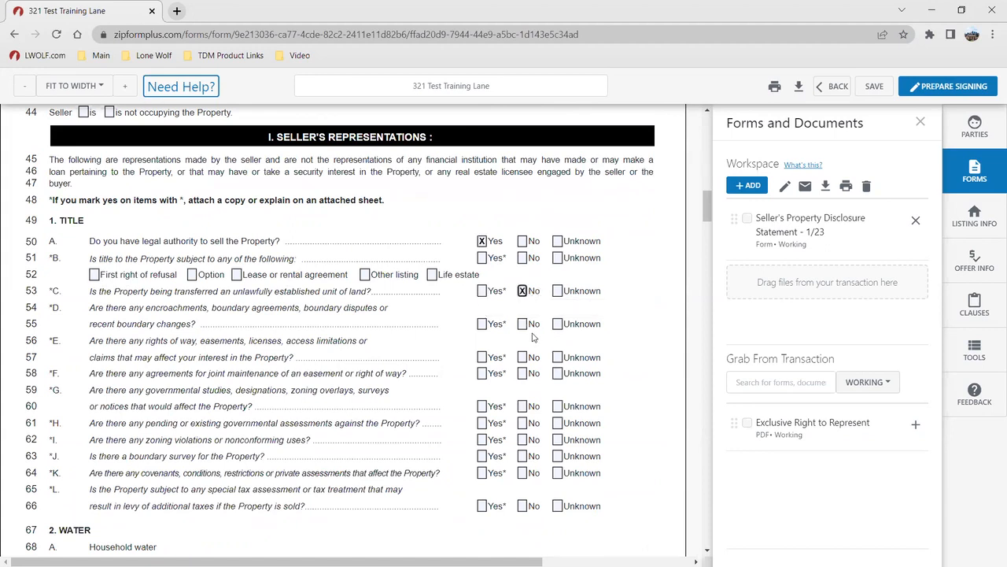
scroll(463, 437, "down", 5)
scroll(451, 413, "up", 15)
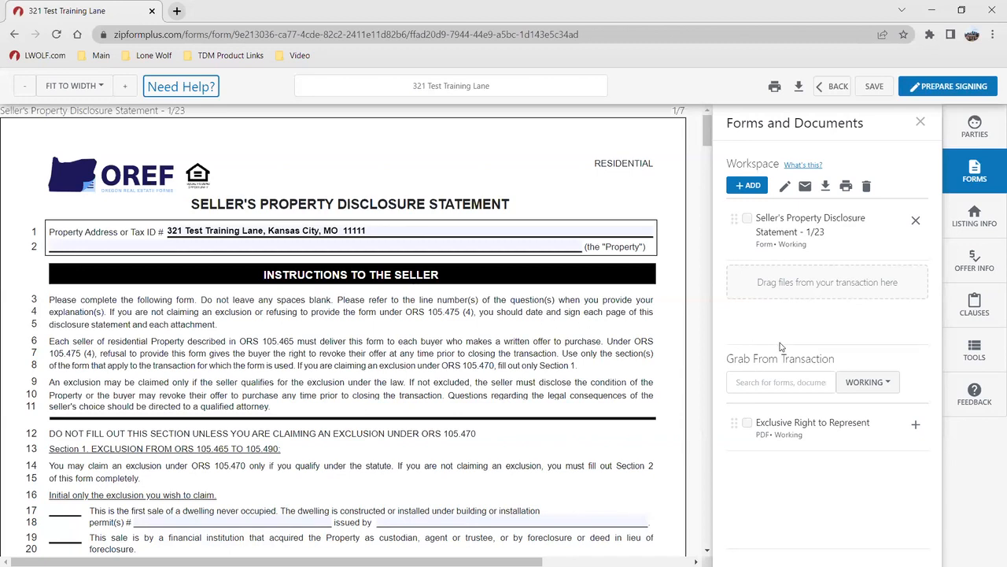
Add Exclusive Right to Represent to the Workspace, then browse the Add a Form dialog's Form Libraries and Upload options
left_click(918, 425)
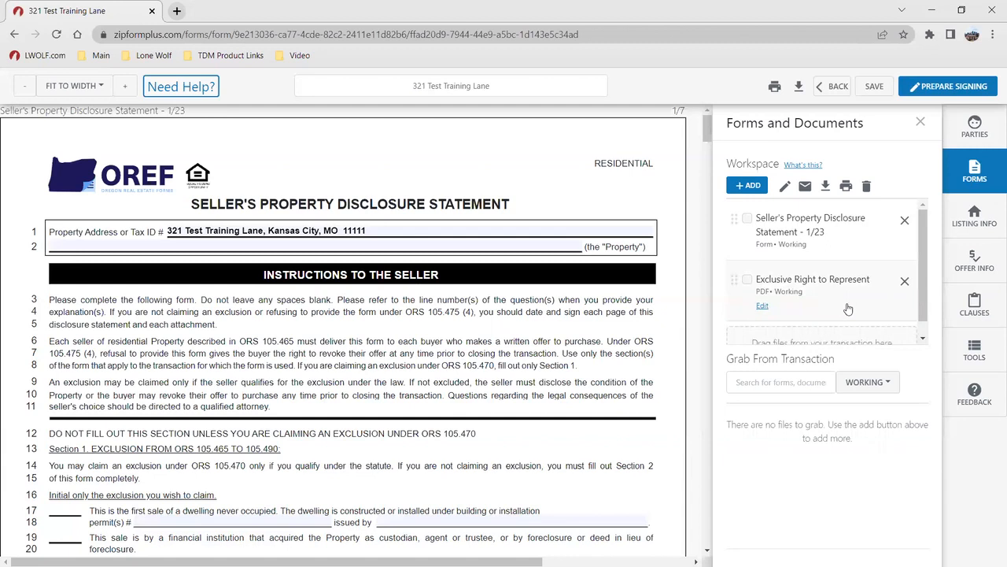
left_click(756, 188)
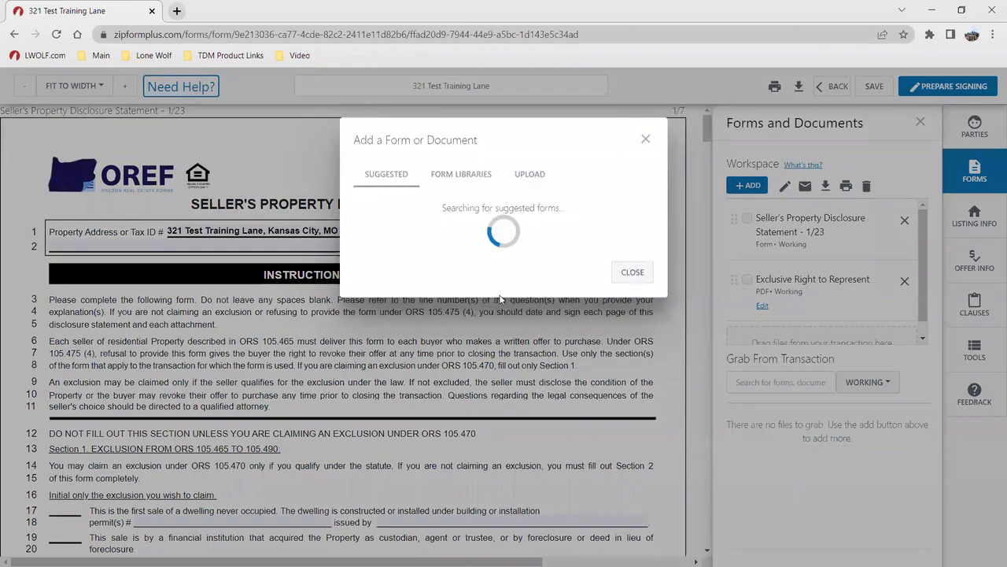
left_click(455, 184)
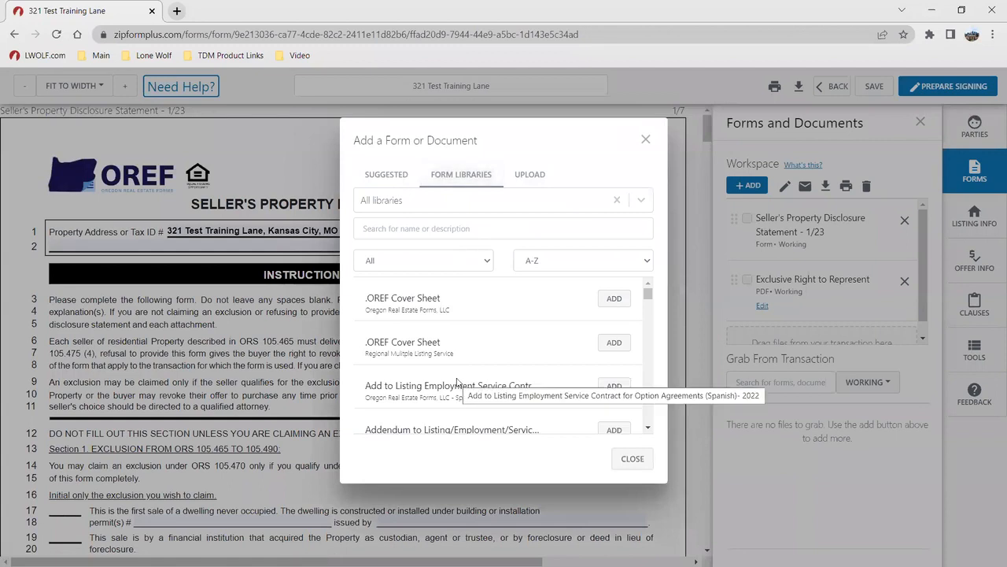
scroll(457, 358, "down", 3)
scroll(454, 358, "up", 3)
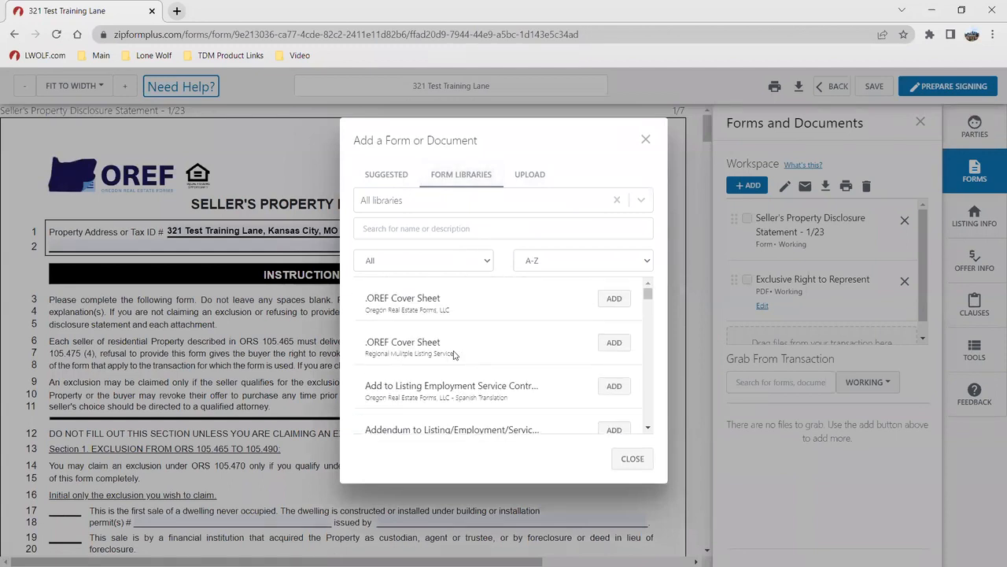
left_click(519, 178)
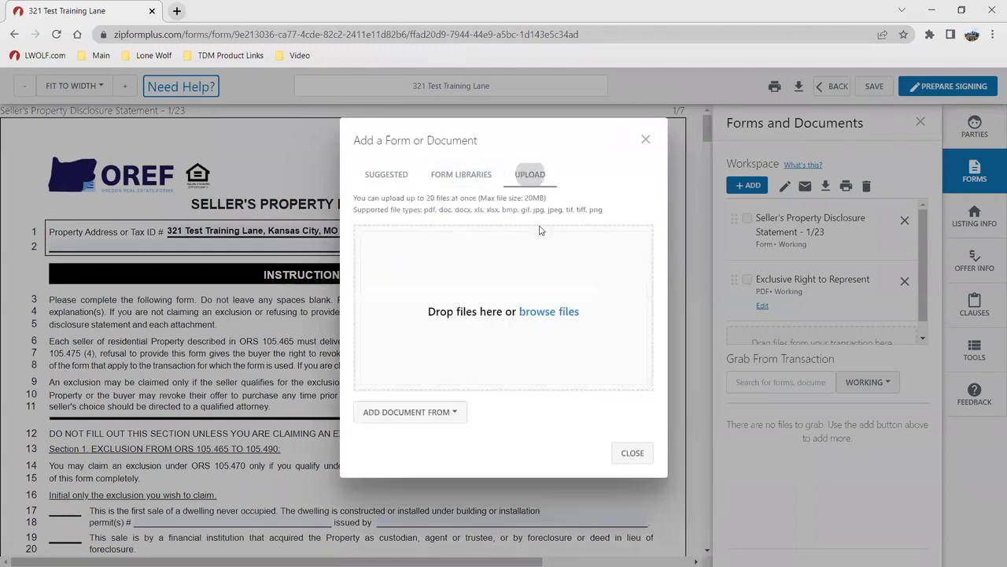
left_click(446, 409)
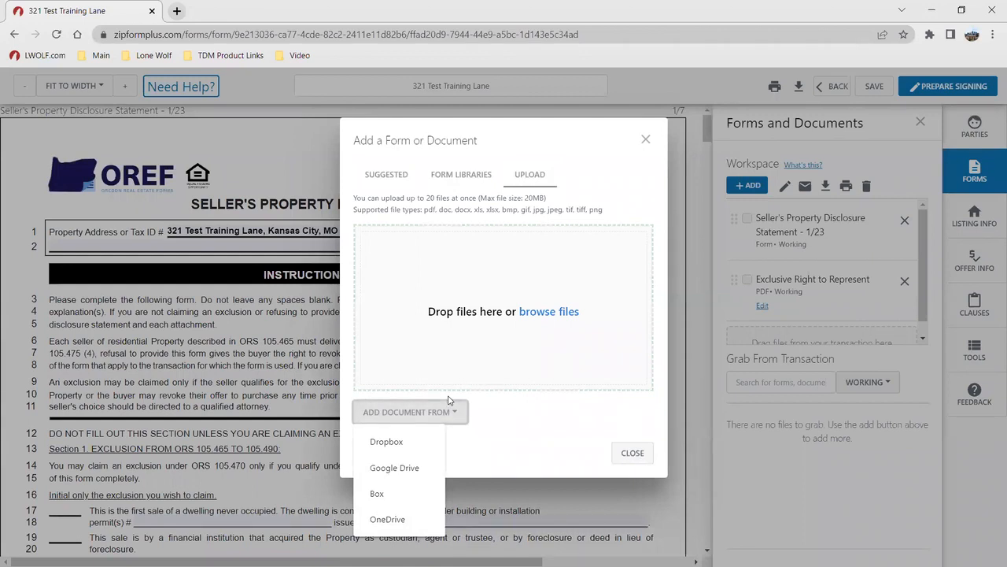
left_click(634, 453)
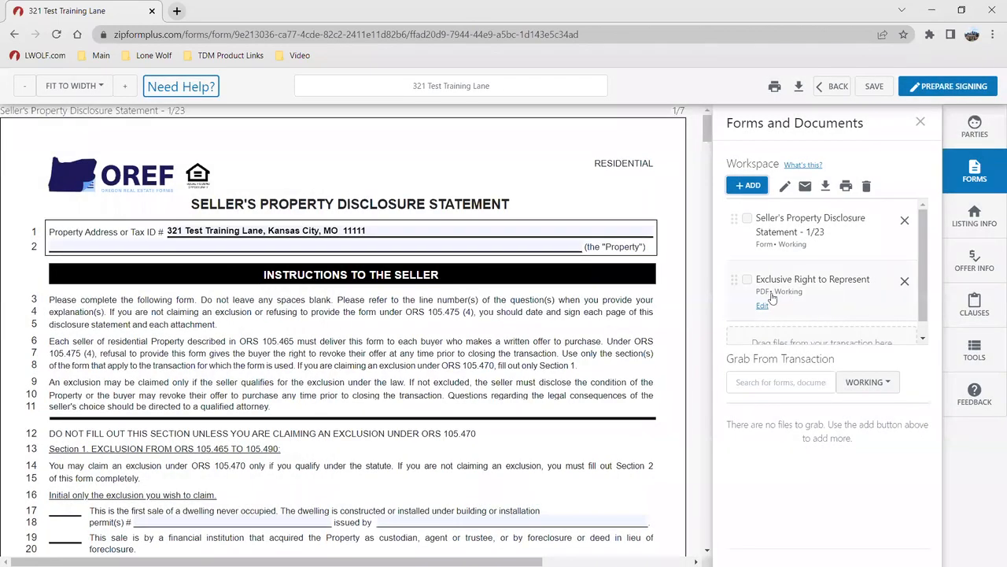
Move Exclusive Right to Represent above the disclosure and tick the Seller's Property Disclosure Statement in the Workspace
mouse_move(732, 274)
left_mouse_down()
mouse_move(734, 222)
mouse_move(734, 279)
left_mouse_up()
key("ctrl")
key("ctrl")
left_click(748, 218)
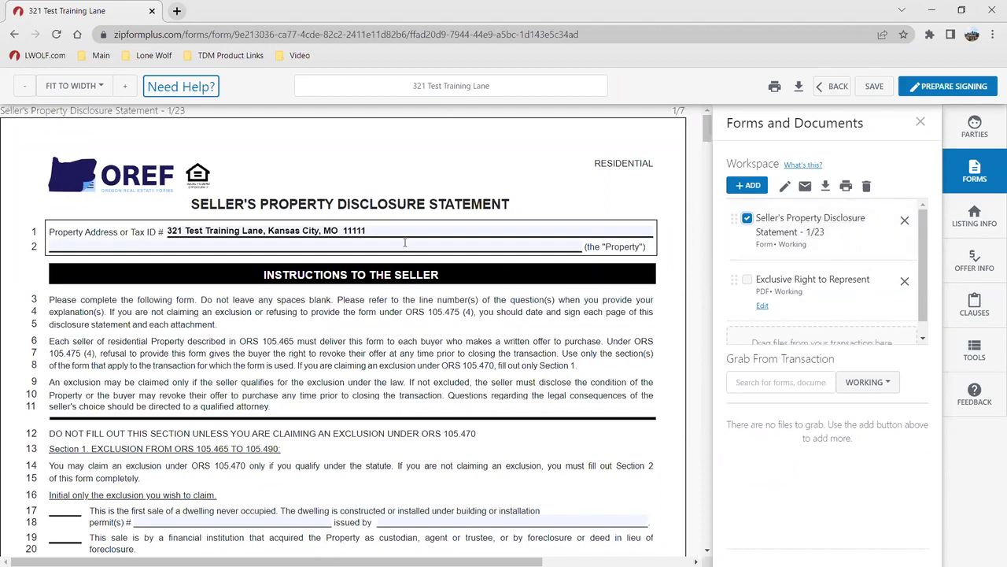
scroll(422, 287, "down", 5)
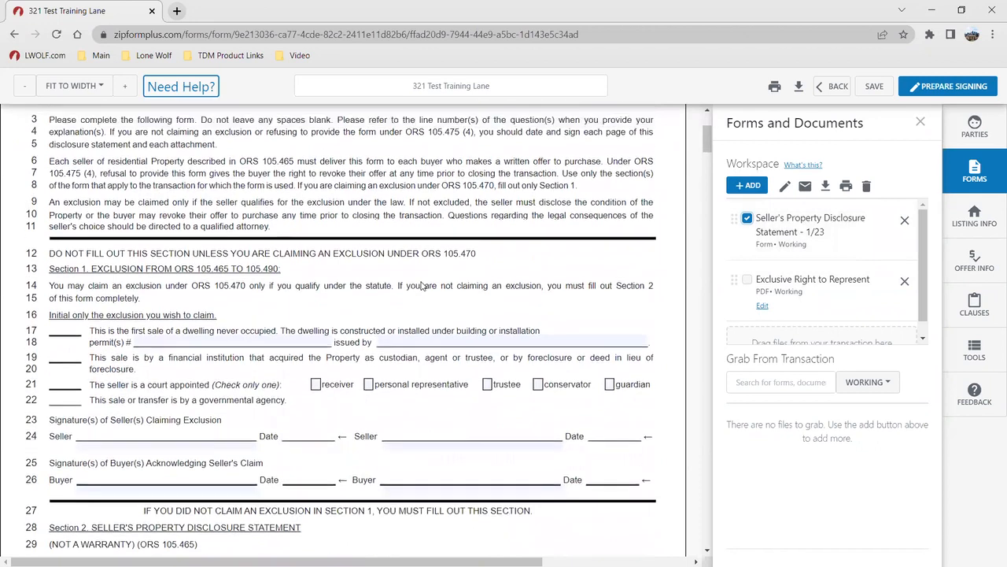
scroll(423, 286, "up", 5)
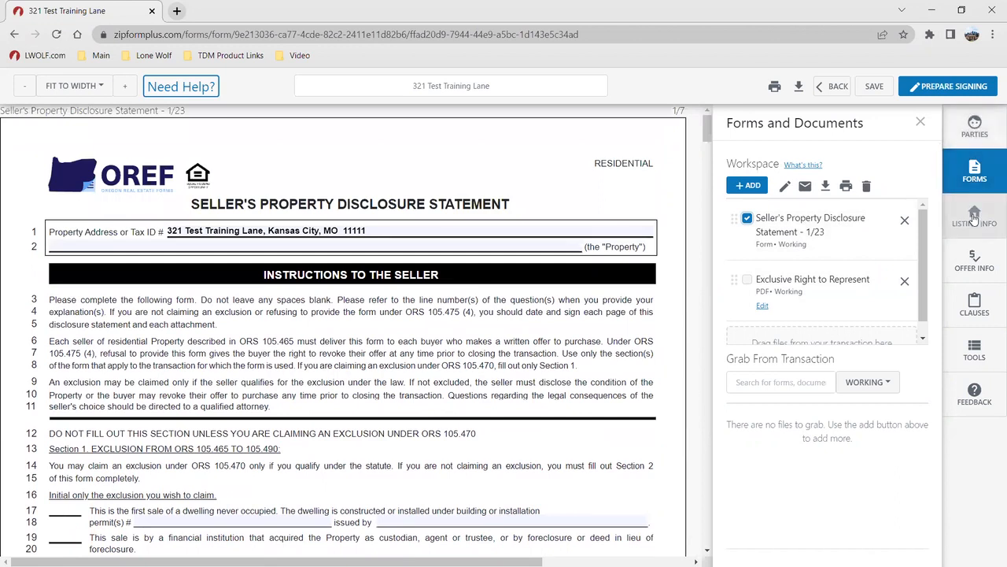
Open the Seller One contact from the Parties panel, review its fields, and save it
left_click(980, 132)
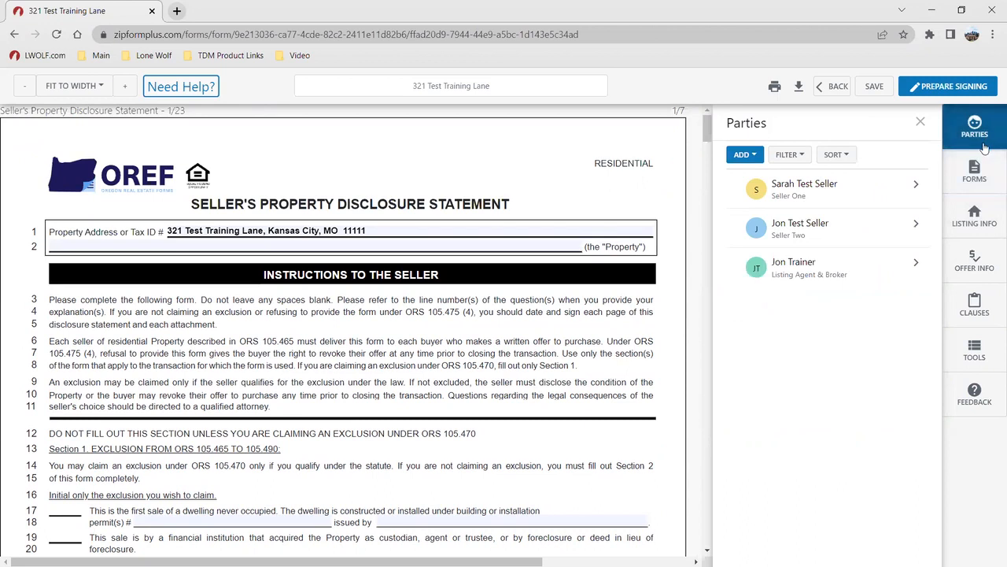
left_click(821, 197)
scroll(809, 253, "down", 1)
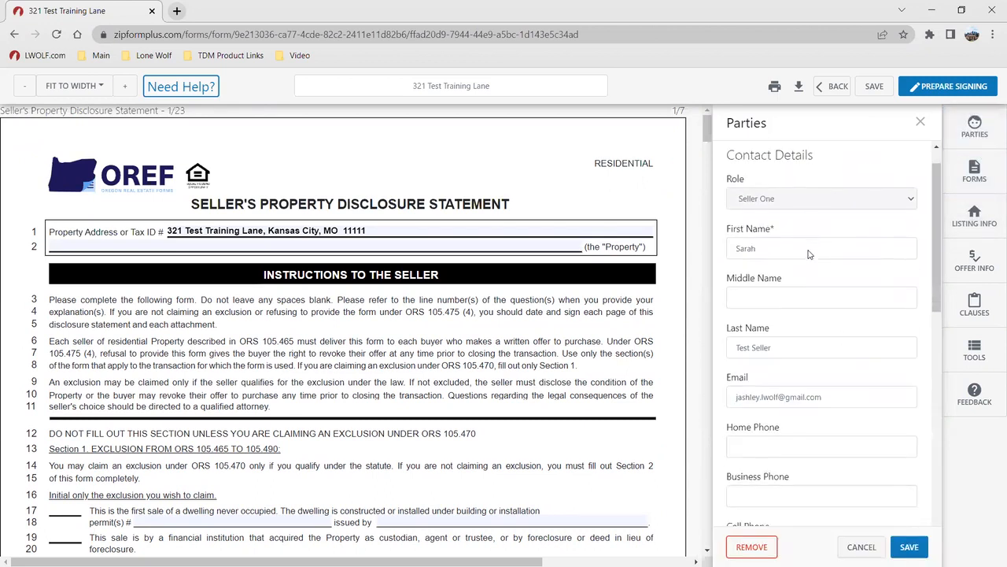
scroll(809, 253, "down", 1)
scroll(802, 269, "up", 2)
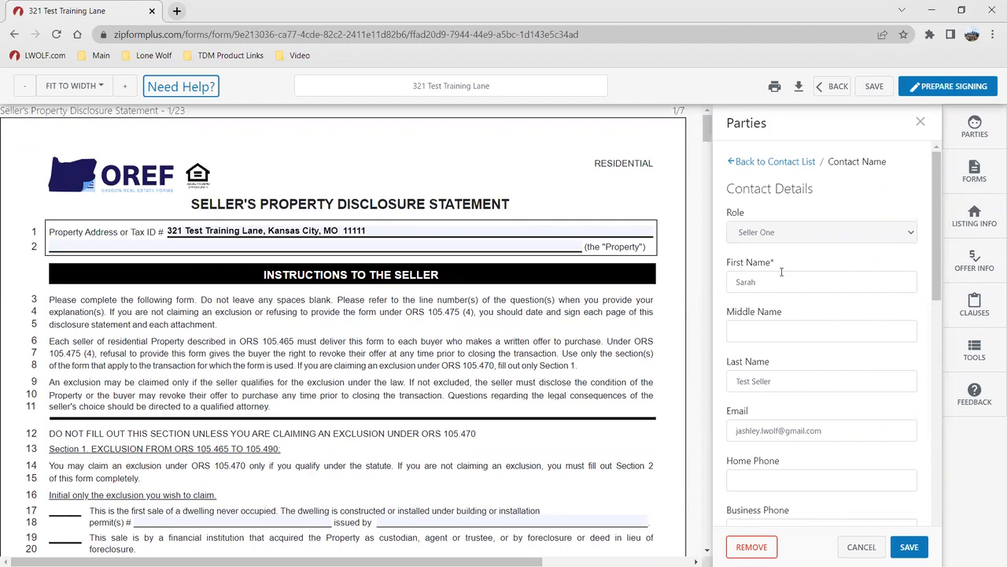
scroll(782, 307, "down", 2)
left_click(896, 546)
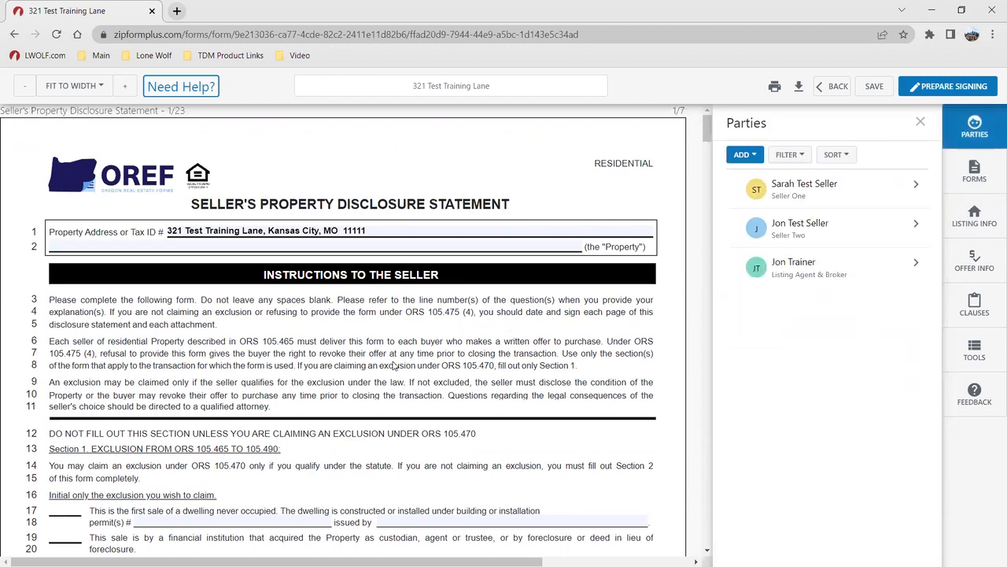
scroll(327, 460, "down", 4)
scroll(328, 461, "down", 2)
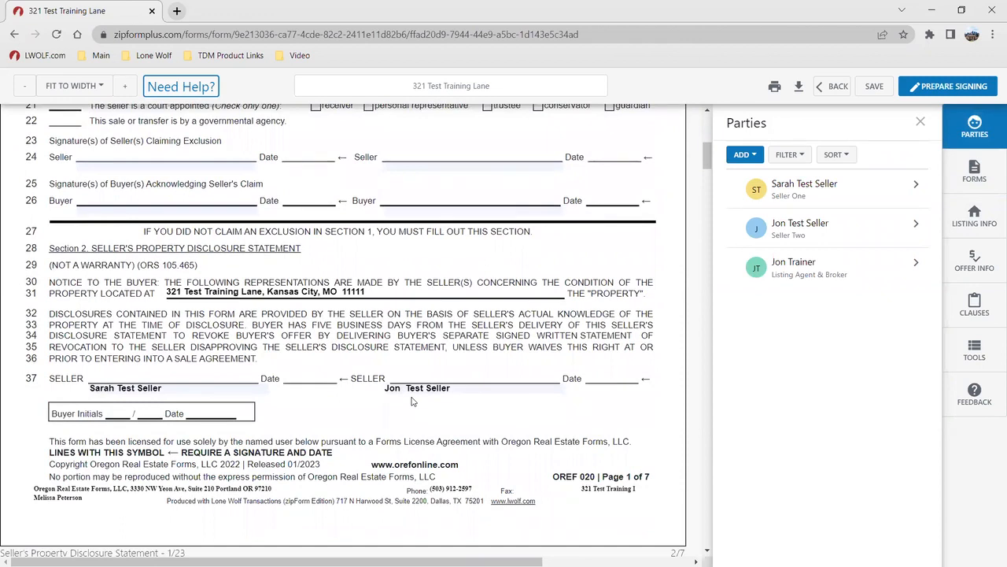
scroll(411, 401, "up", 6)
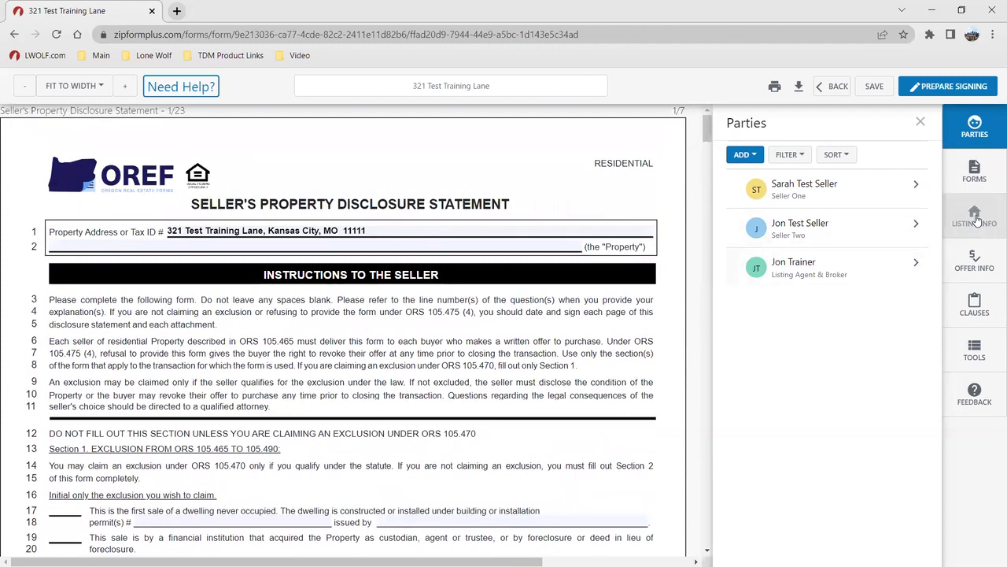
Change the Listing Info zip code from 11111 to 22222, then show the Offer Info panel
left_click(976, 219)
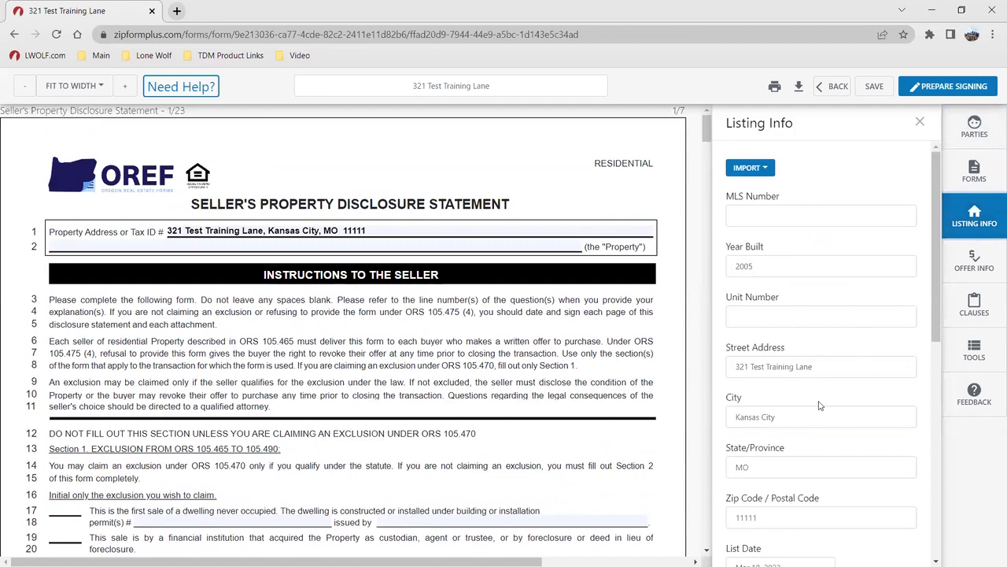
scroll(780, 363, "down", 3)
left_click_drag(768, 324, 681, 325)
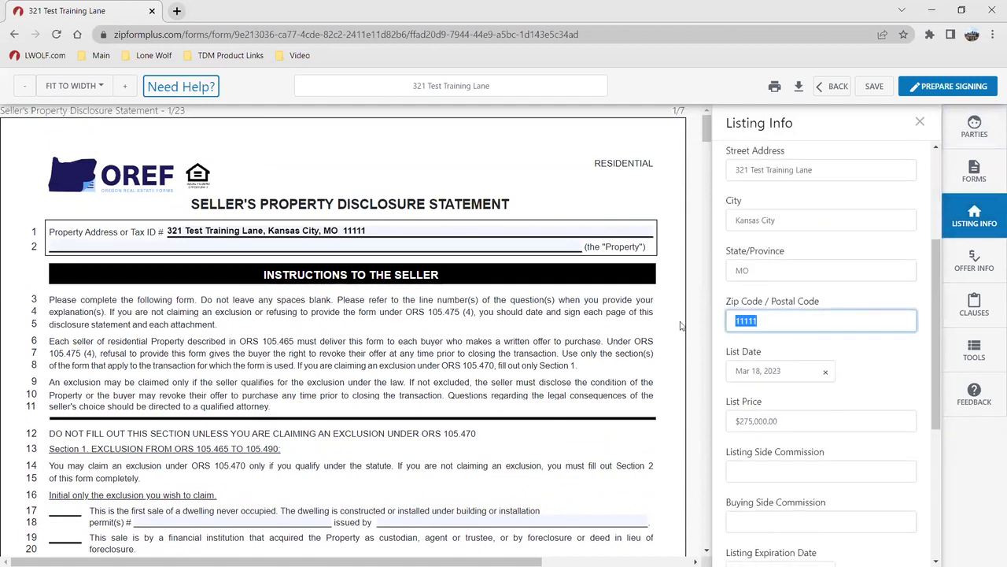
type("22222")
left_click(571, 341)
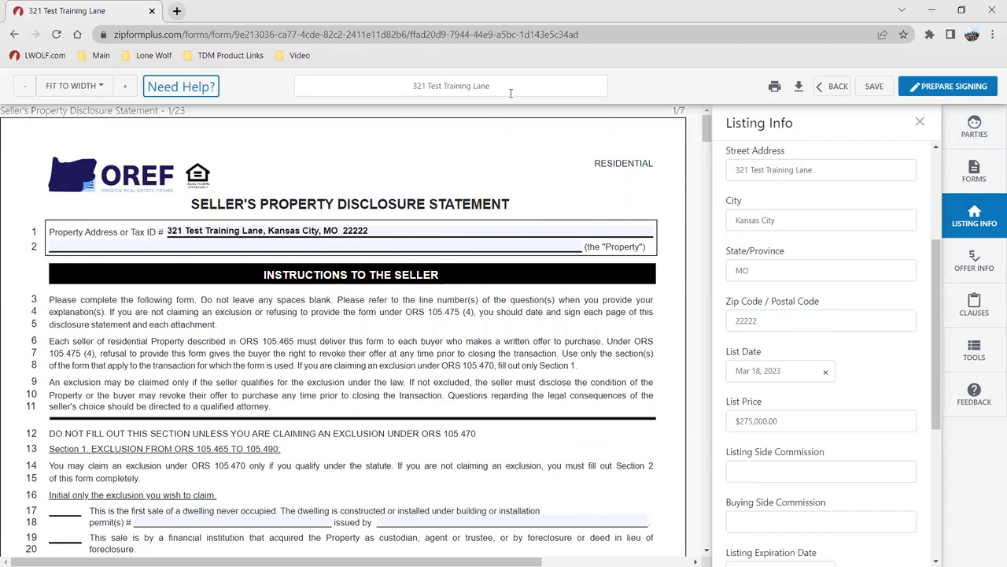
left_click(974, 261)
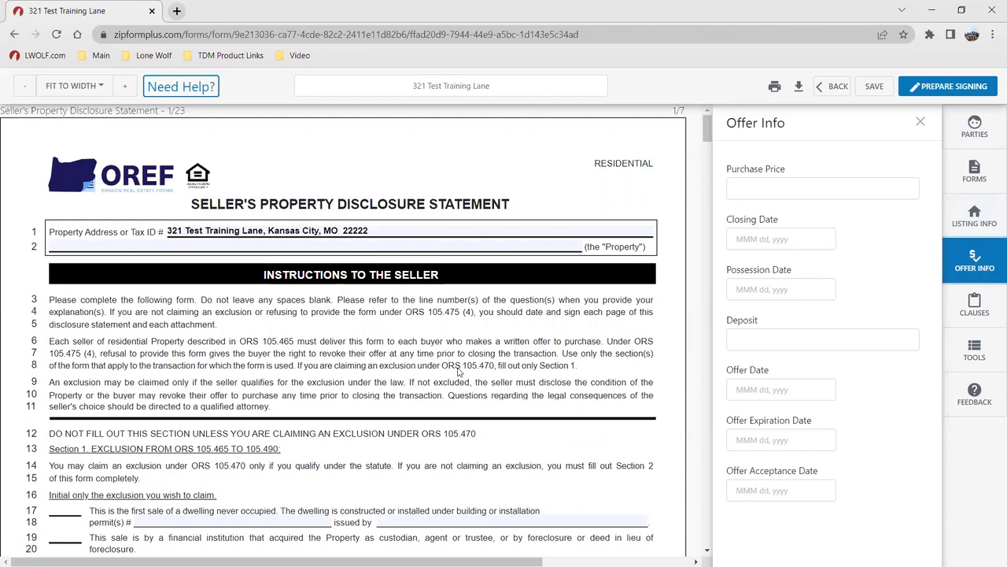
Show the Clauses panel and scroll the disclosure, selecting the line 148 answer field and line 181 Address field
left_click(975, 307)
scroll(343, 259, "down", 5)
scroll(343, 258, "down", 15)
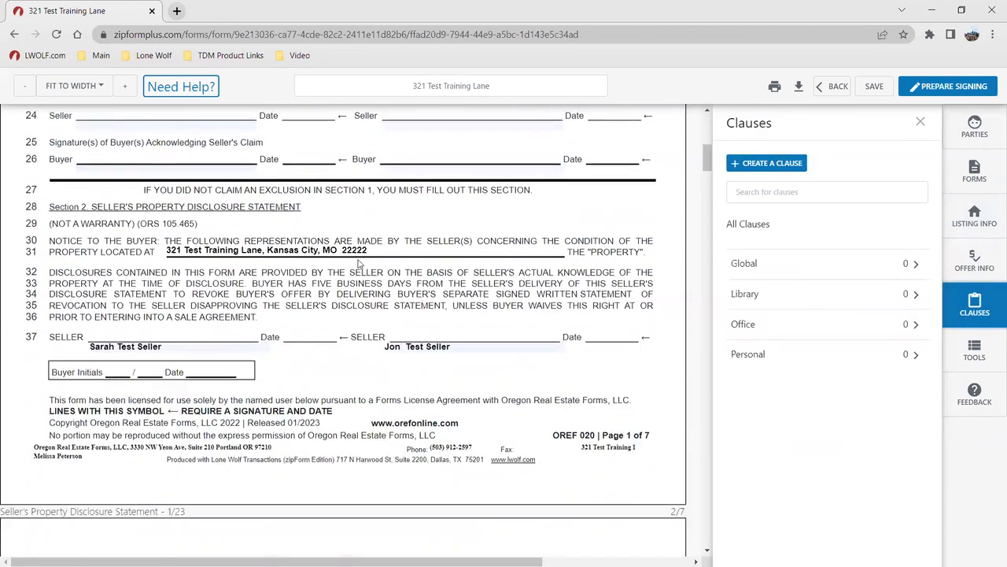
scroll(359, 266, "down", 10)
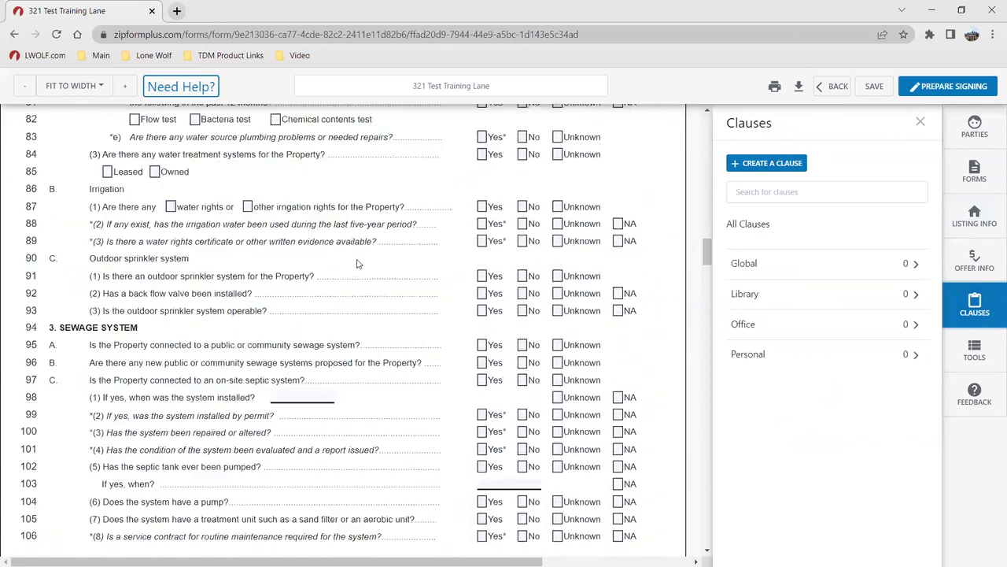
scroll(356, 263, "down", 12)
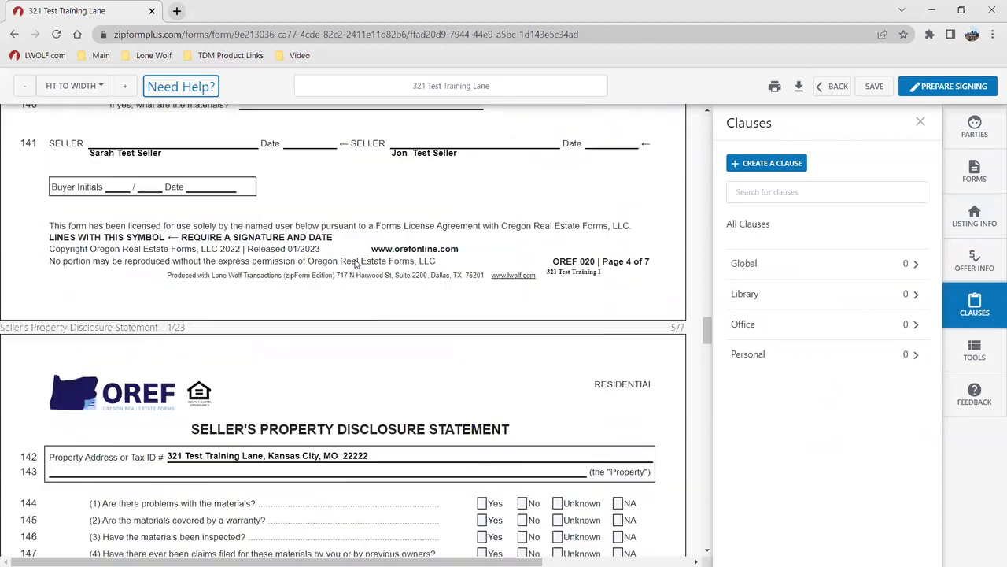
scroll(176, 443, "up", 3)
left_click(183, 416)
scroll(214, 405, "down", 4)
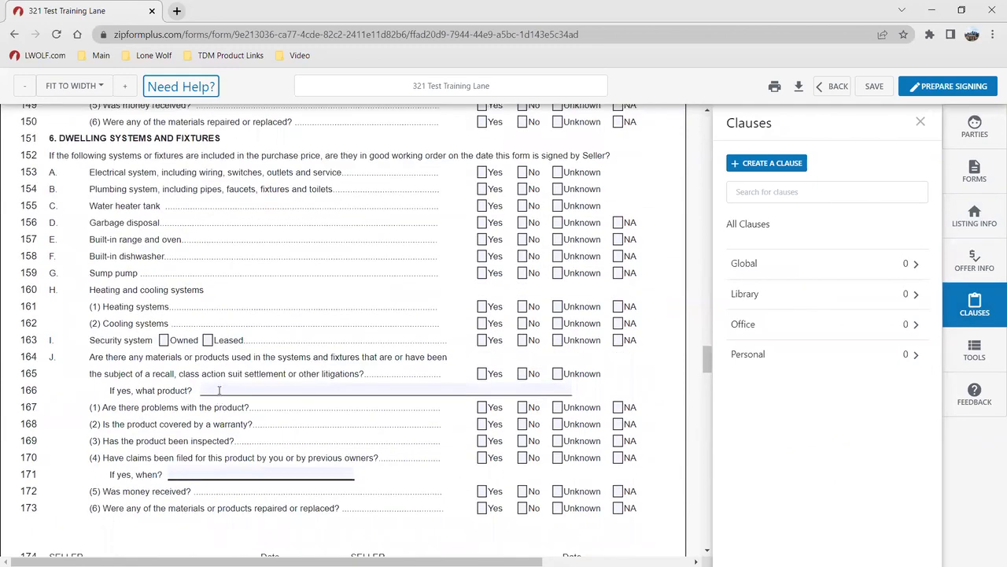
scroll(251, 331, "down", 11)
scroll(257, 315, "up", 2)
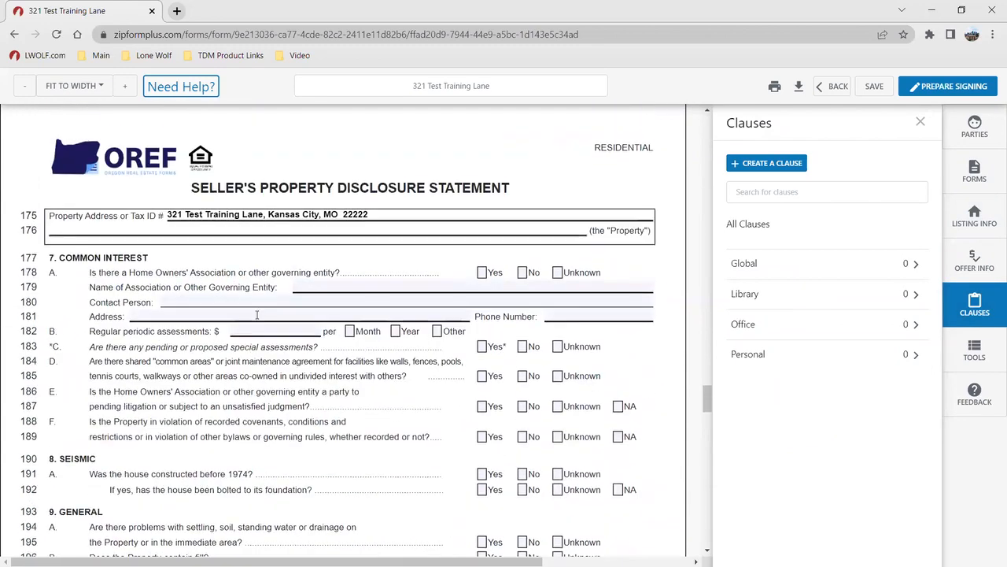
left_click(255, 316)
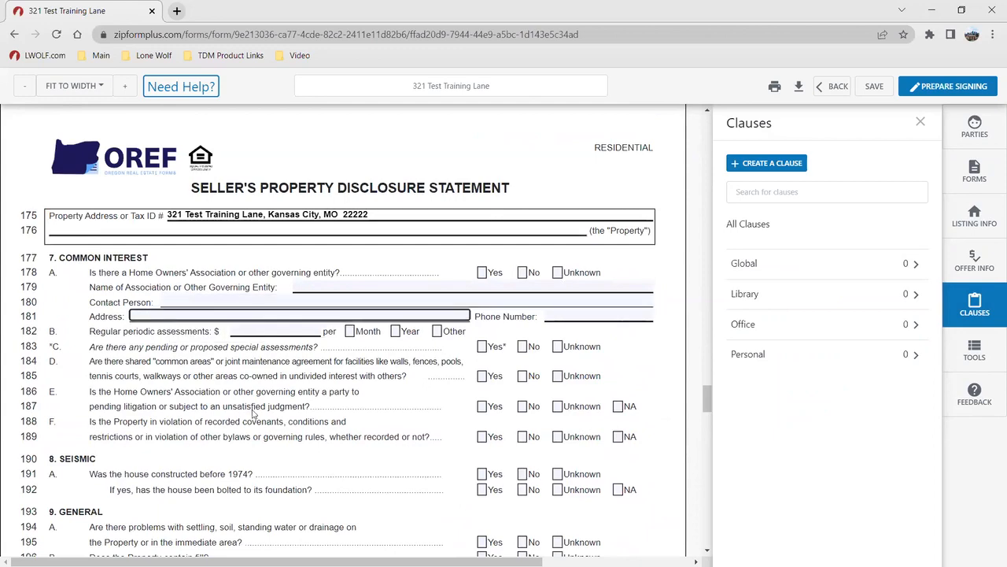
scroll(253, 410, "down", 20)
scroll(237, 384, "down", 1)
scroll(236, 383, "up", 12)
left_click_drag(705, 456, 717, 128)
Select the blank property field on line 2, then start a new clause and cancel it without saving
left_click(202, 243)
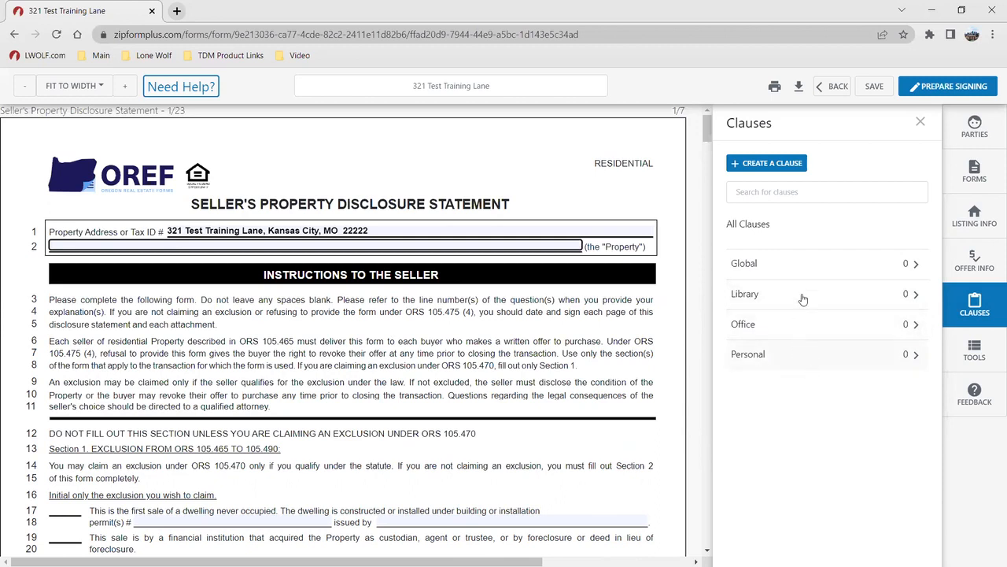
left_click(775, 166)
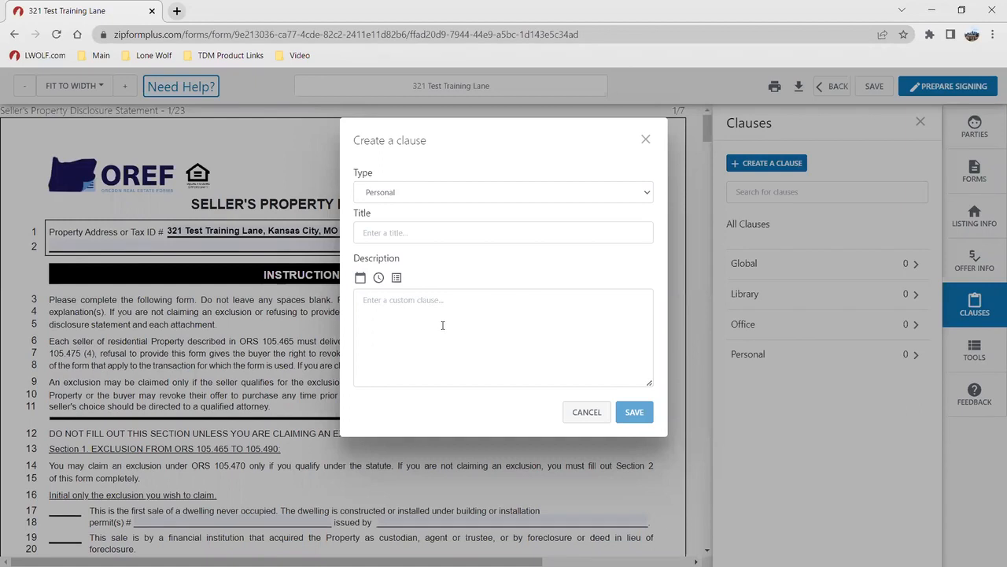
left_click(590, 414)
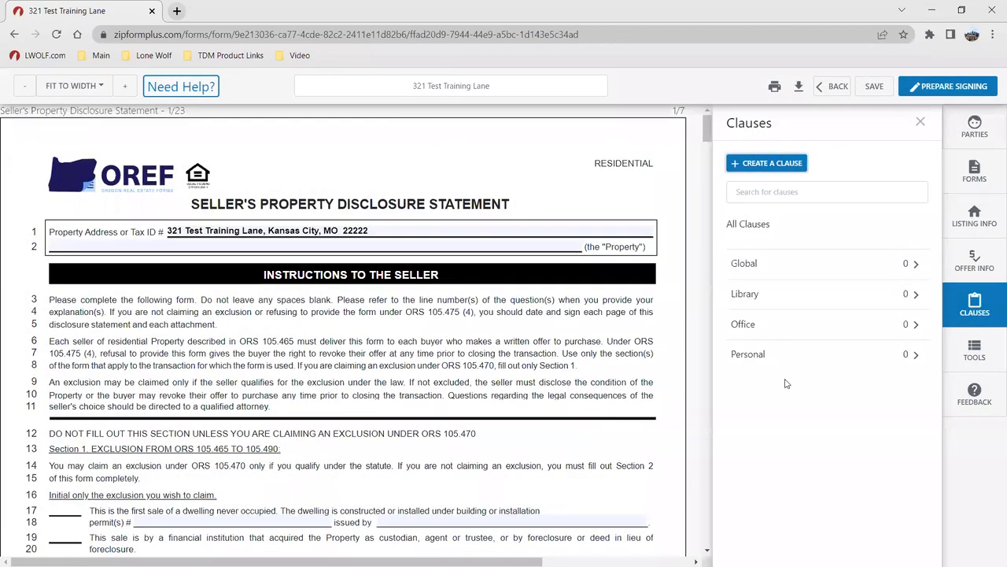
Add a text box reading 'Lone Wolf Technologies' on the Agent Office line
left_click(974, 351)
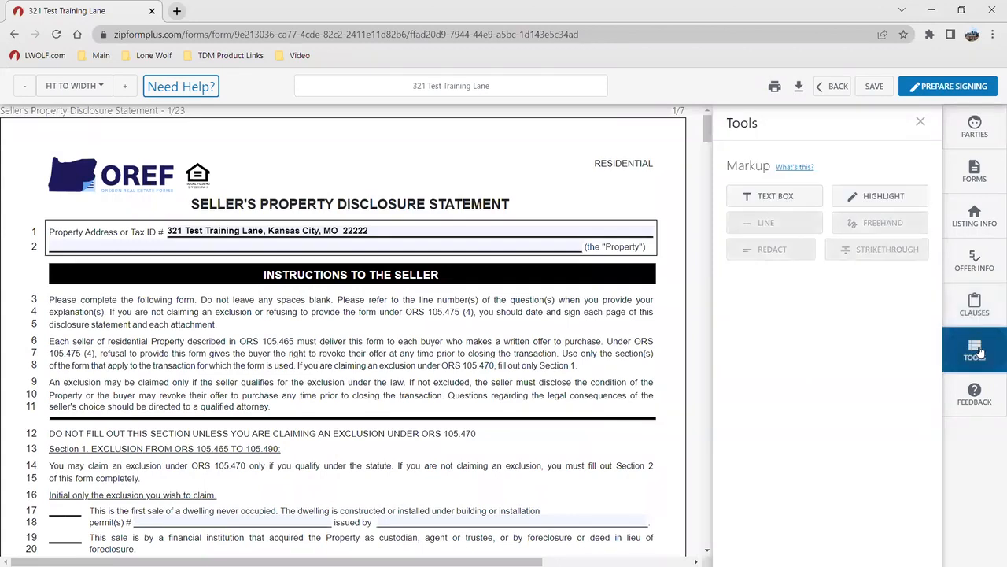
scroll(517, 348, "down", 15)
scroll(517, 349, "down", 20)
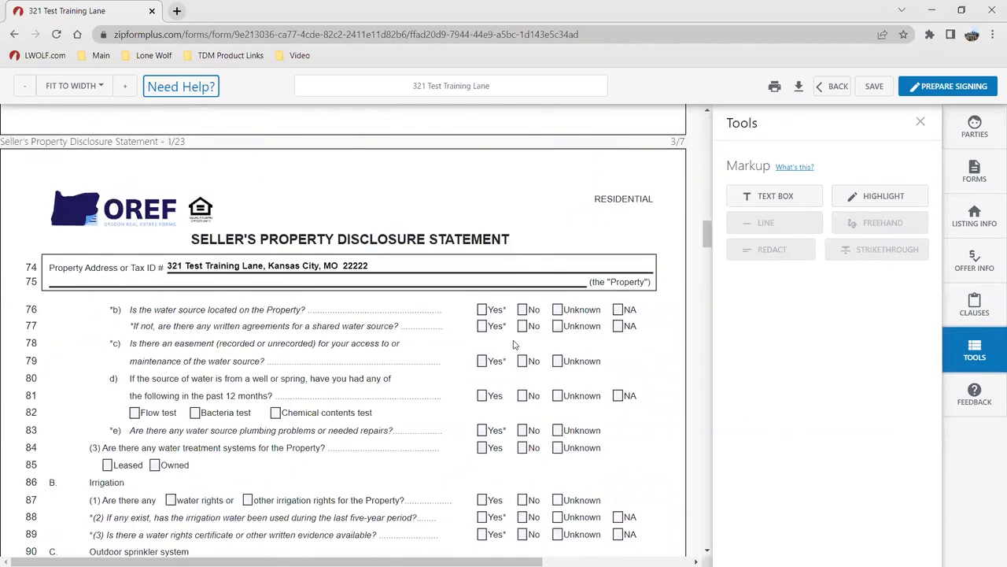
scroll(502, 352, "down", 20)
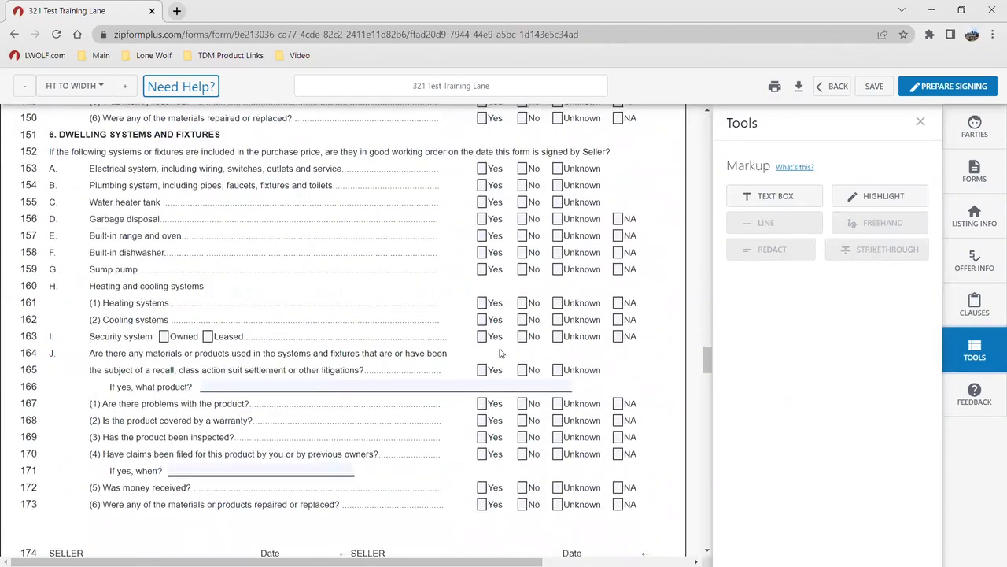
scroll(492, 348, "down", 10)
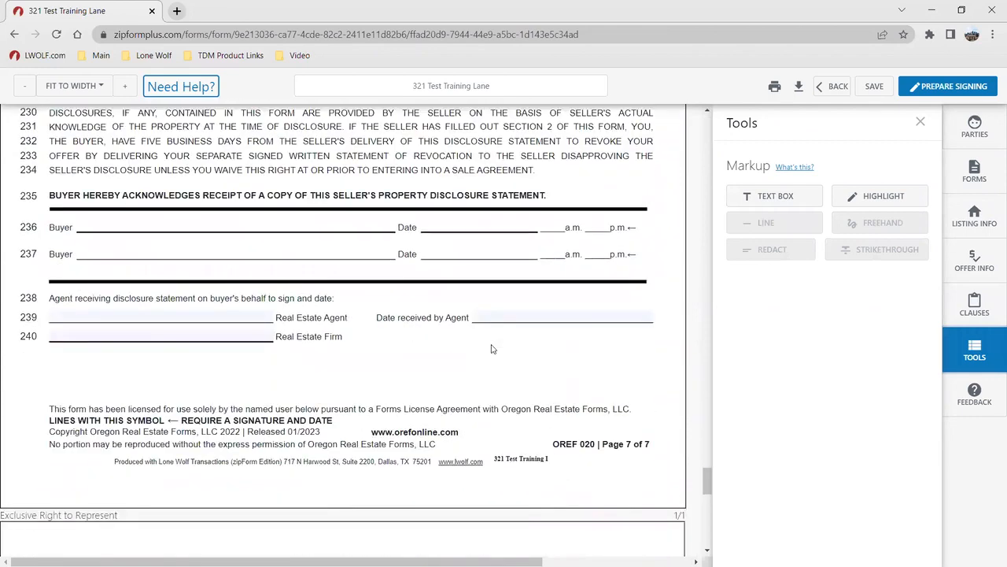
scroll(441, 346, "up", 4)
scroll(336, 321, "up", 1)
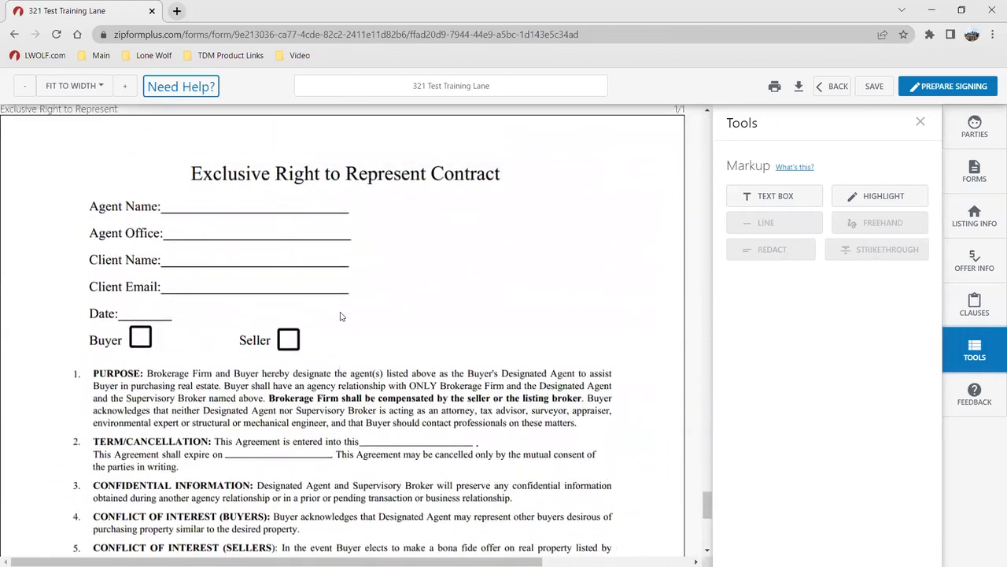
left_click(761, 204)
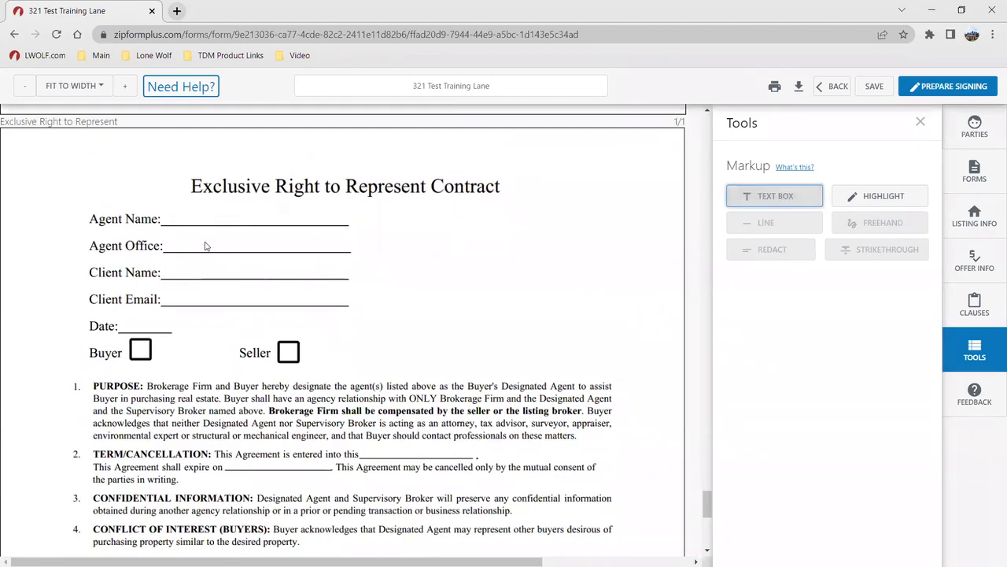
left_click(177, 242)
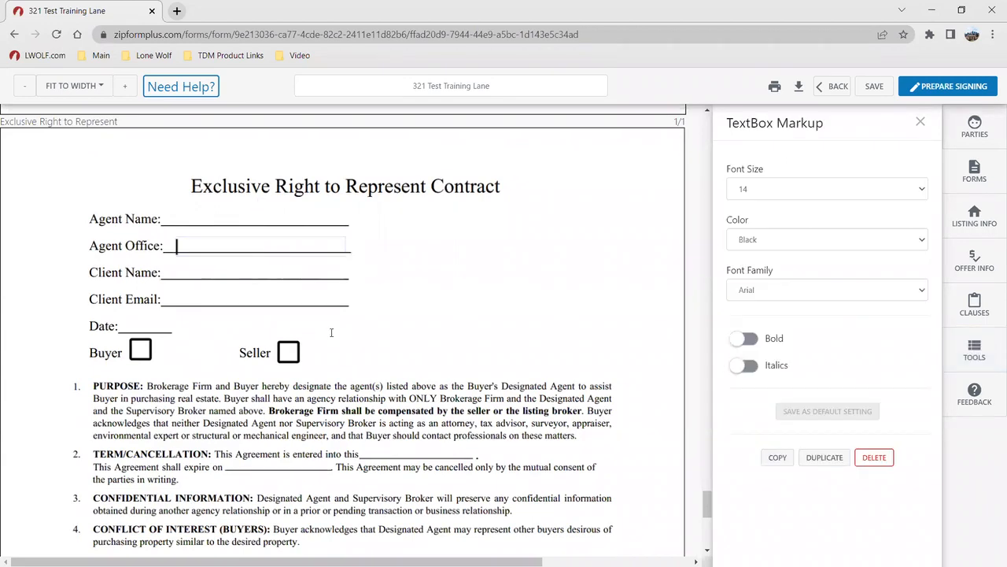
type("Lone Wo")
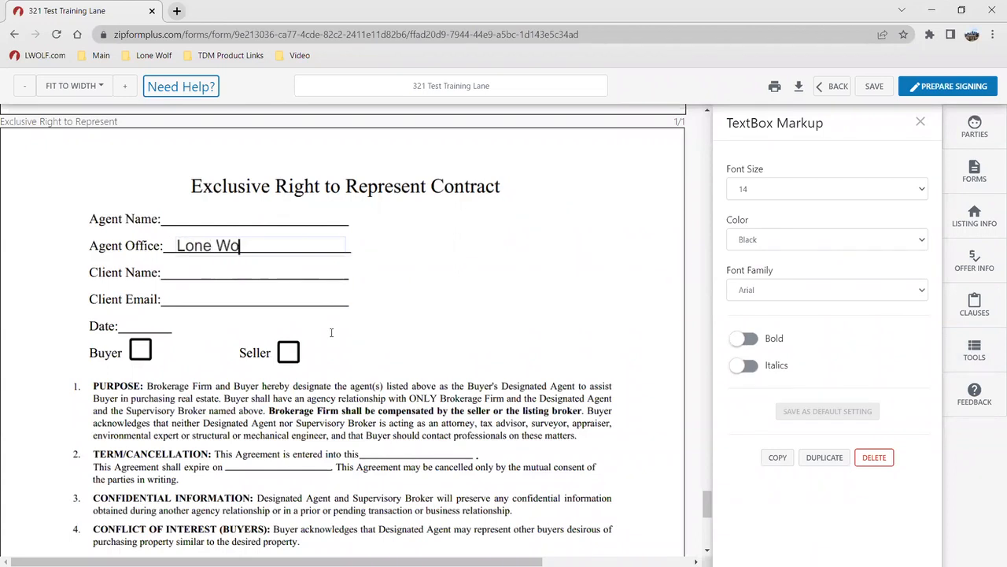
type("lf Techno")
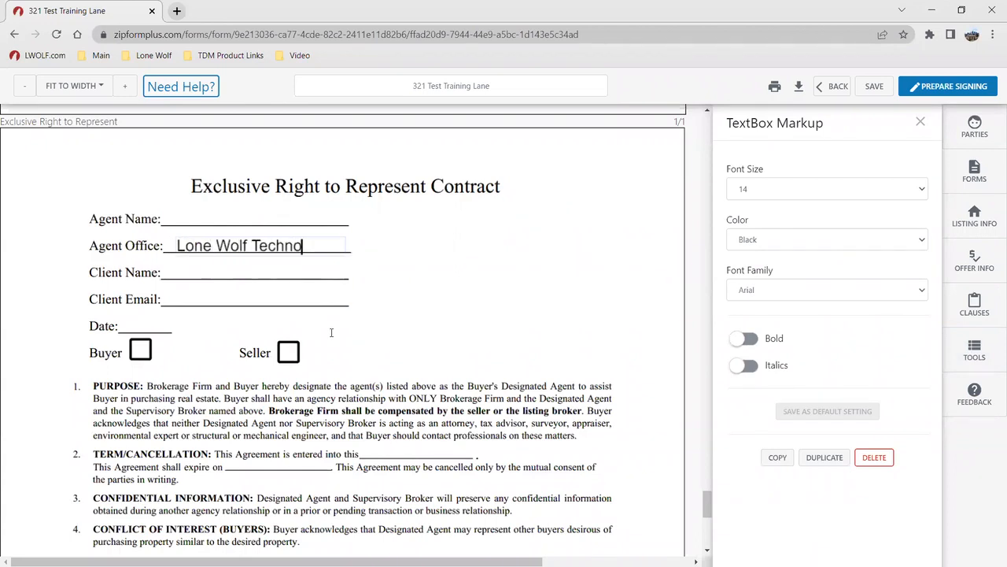
type("logies")
left_click(347, 261)
Narrow the text box, set its font size to 12, and nudge it into place on the line
left_click(313, 249)
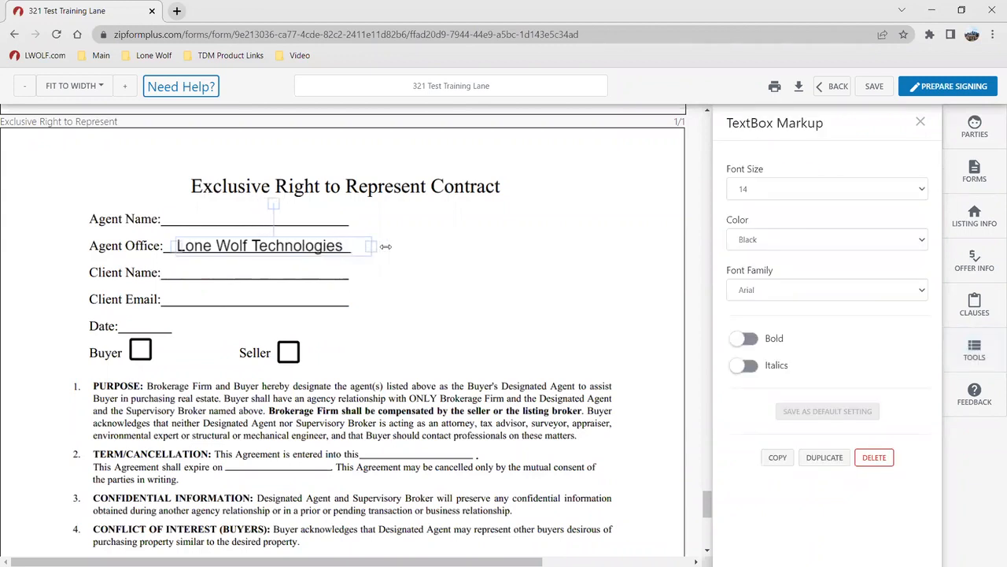
left_click_drag(351, 248, 279, 244)
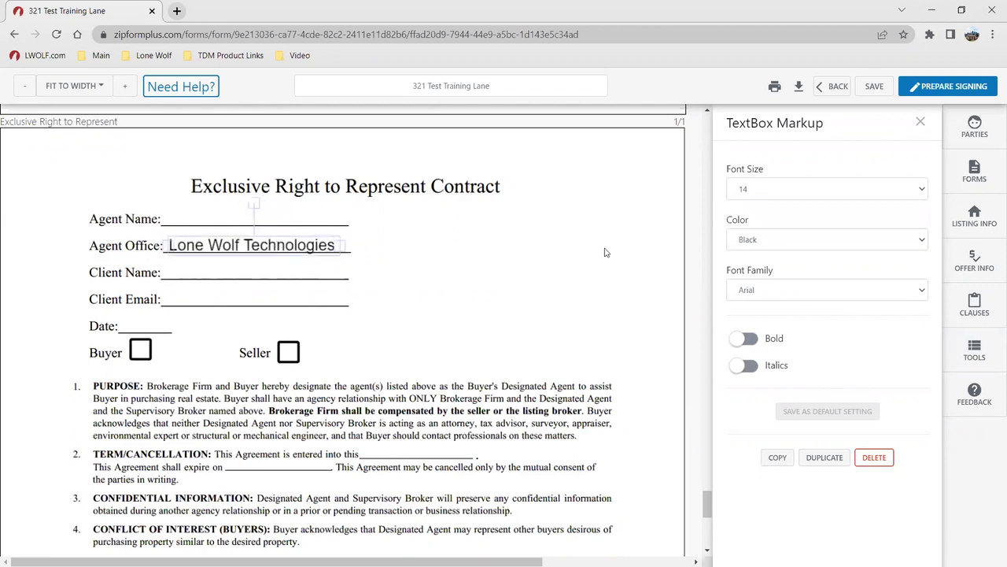
left_click(745, 187)
left_click(760, 249)
mouse_move(282, 240)
left_mouse_down()
mouse_move(292, 244)
mouse_move(283, 246)
left_mouse_up()
left_click(283, 246)
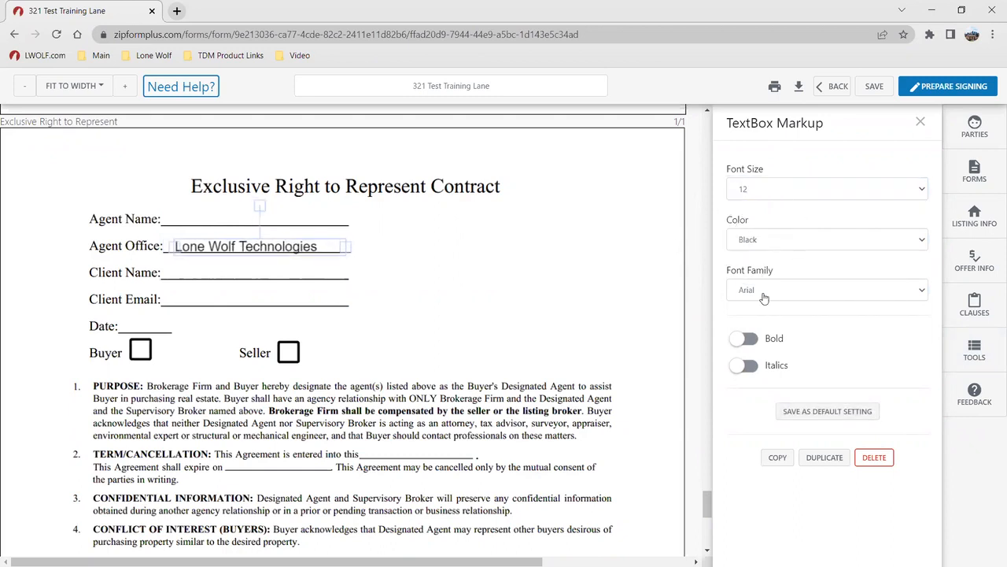
key("ctrl")
left_click(512, 297)
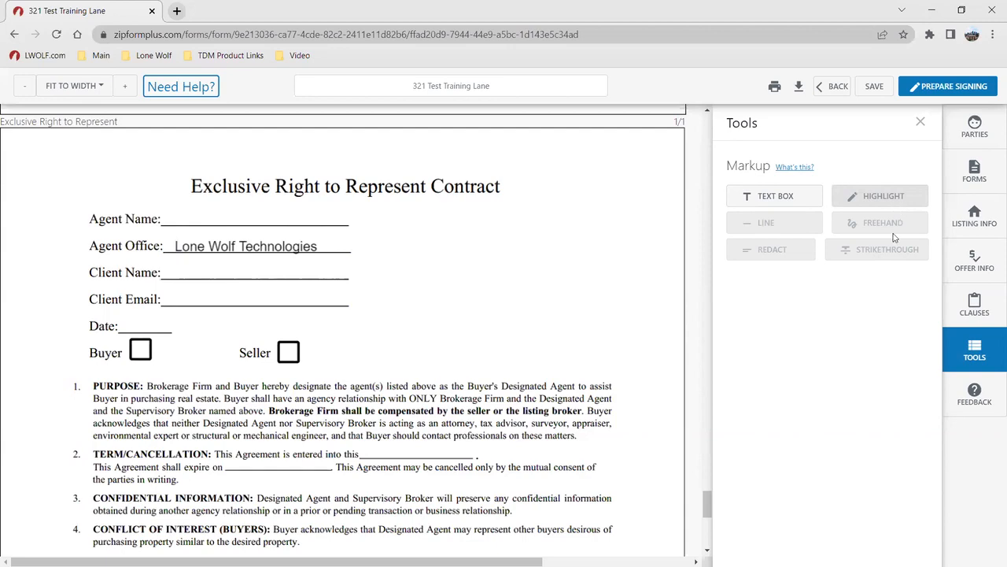
Return to the top of the disclosure and start Prepare Signing to choose an eSign service
scroll(560, 335, "up", 10)
left_click_drag(705, 461, 681, 122)
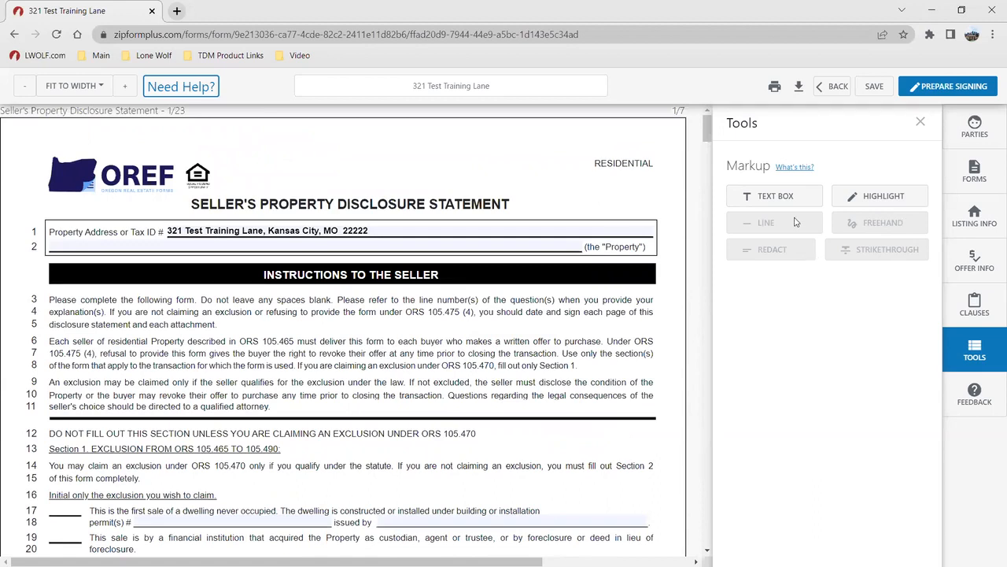
left_click(933, 89)
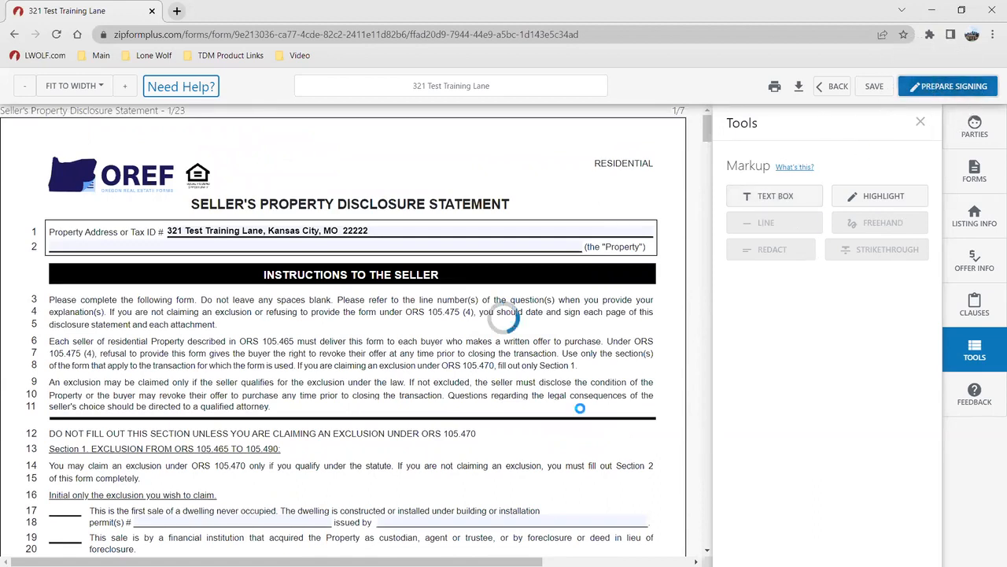
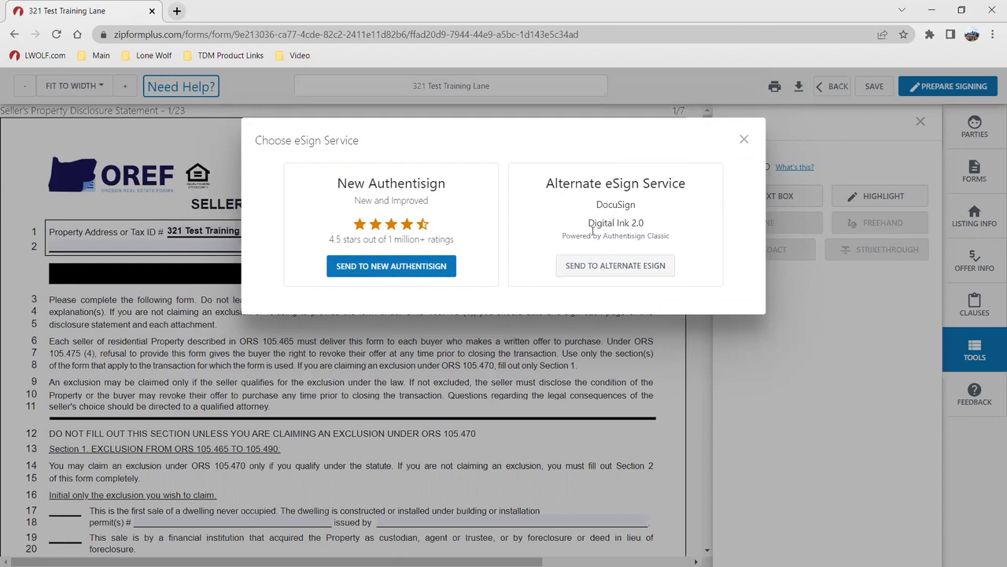
Create a new Authentisign signing named 'Pre-List Packet'
left_click(393, 267)
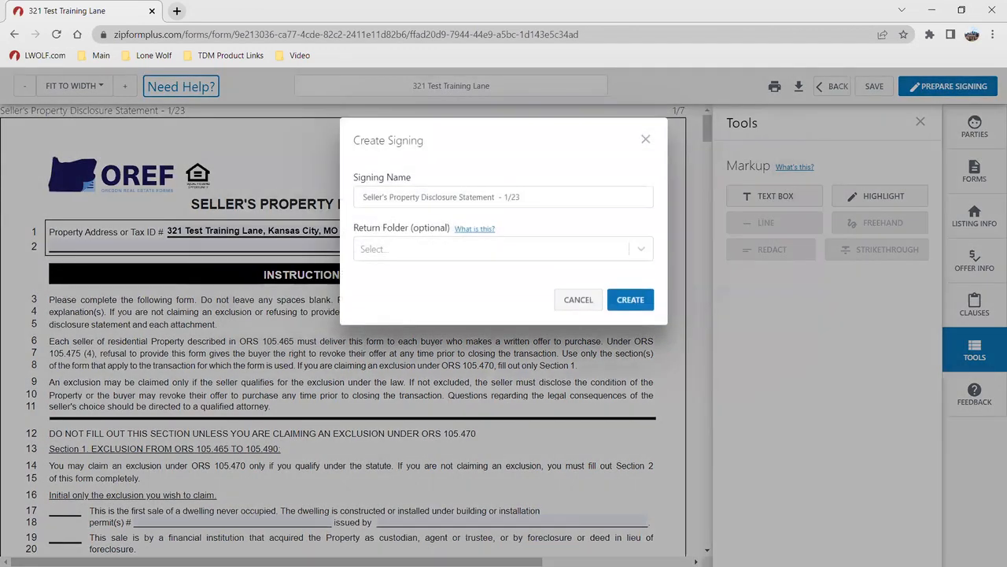
left_click_drag(543, 196, 313, 201)
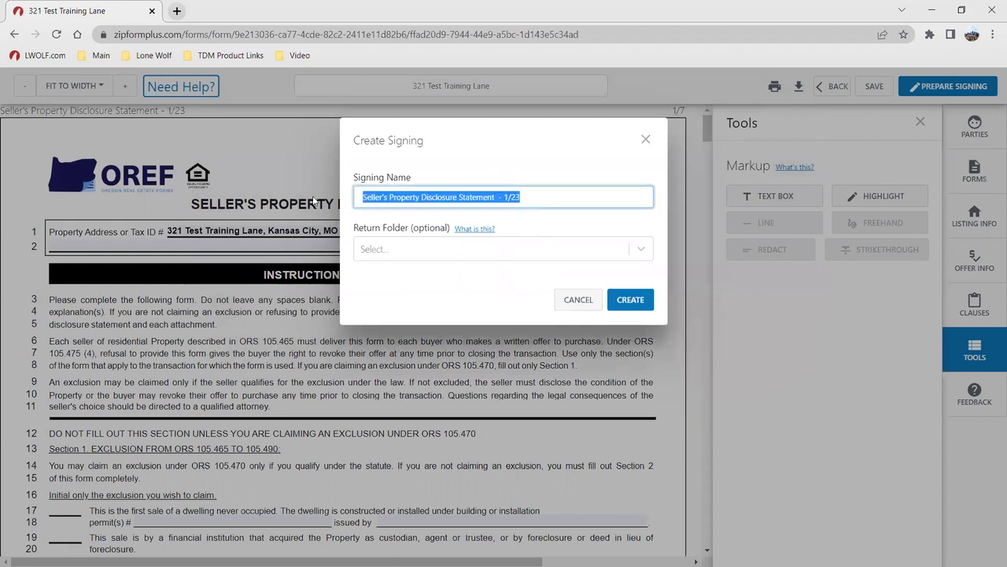
type("p")
key("BackSpace")
type("Pre-List")
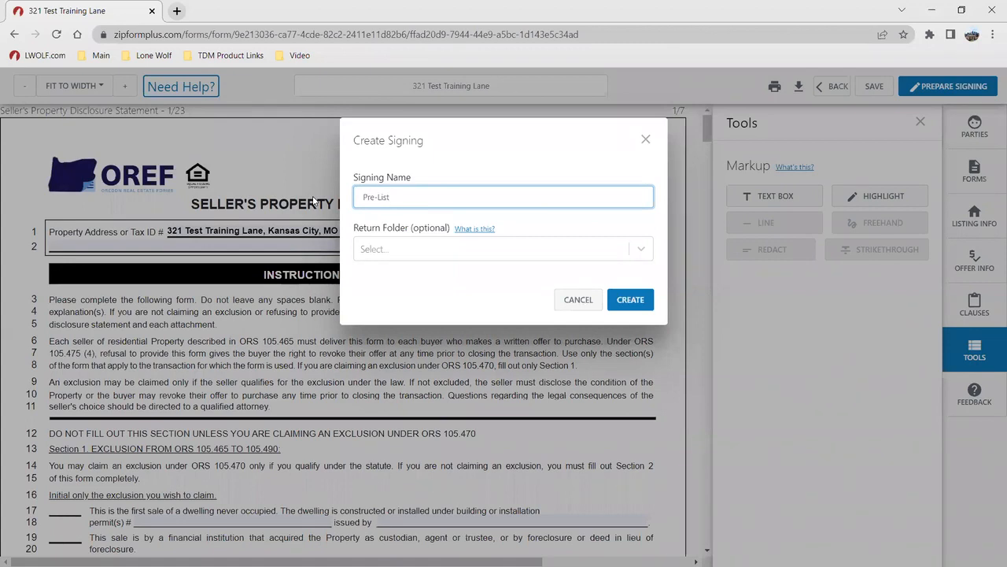
type(" Packet")
left_click(626, 299)
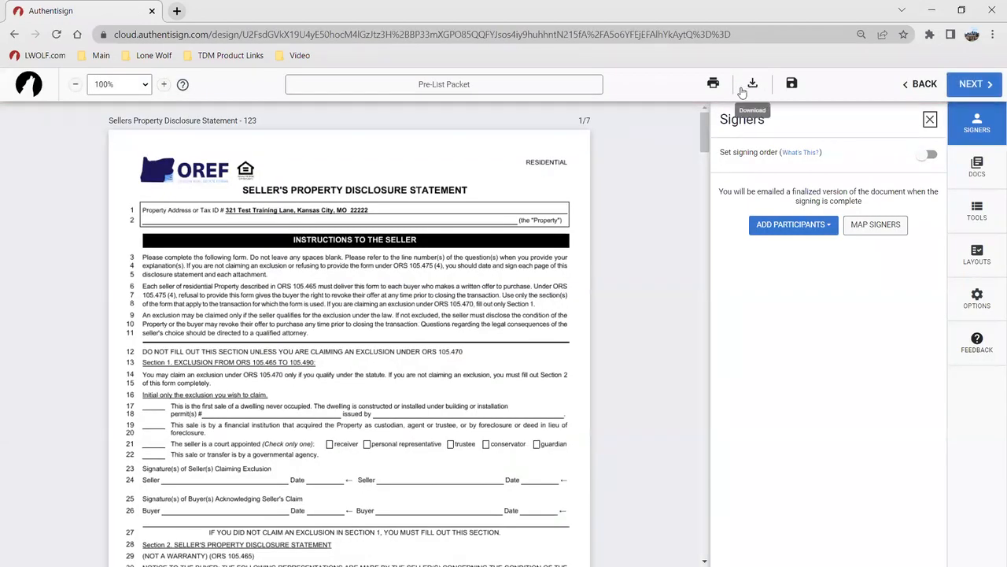
Add Seller One, Seller Two and the Listing Agent from the transaction as remote signers
left_click(793, 227)
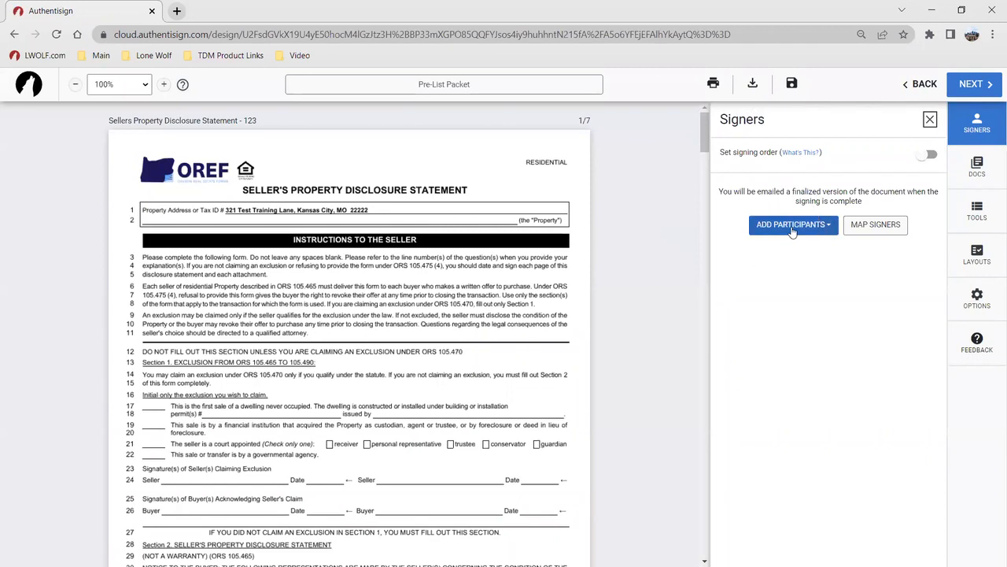
left_click(793, 227)
left_click(799, 293)
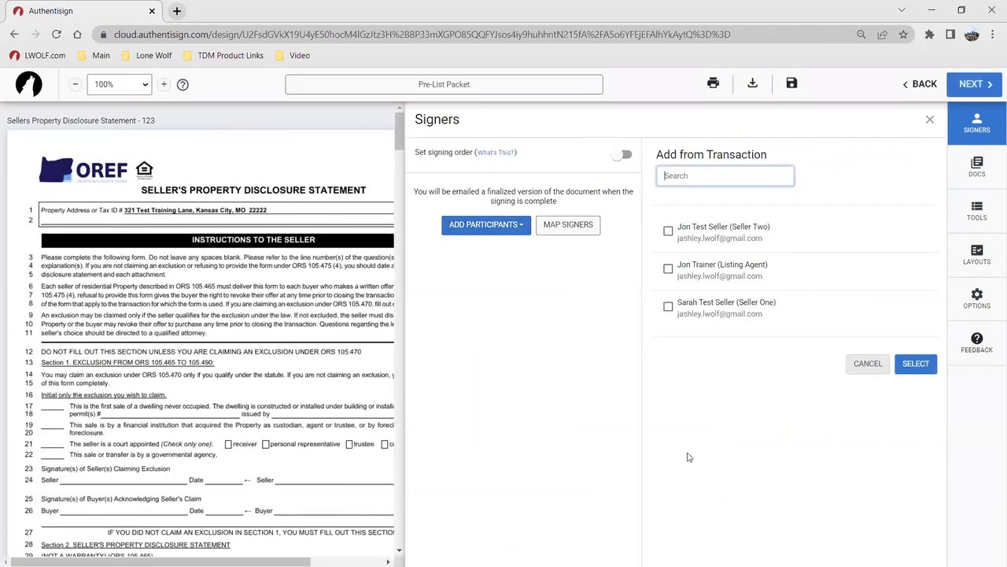
left_click(669, 231)
left_click(670, 270)
left_click(668, 307)
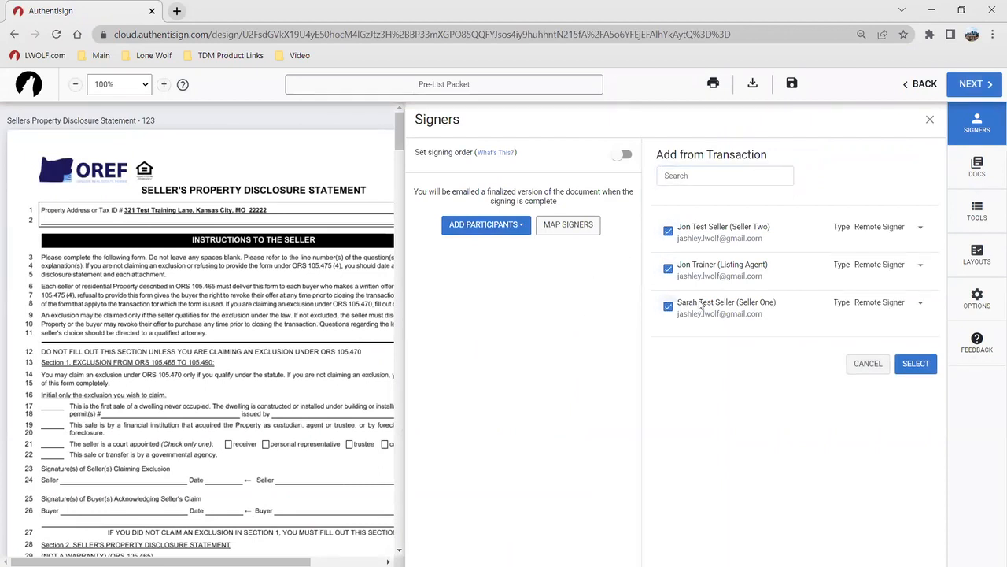
left_click(860, 229)
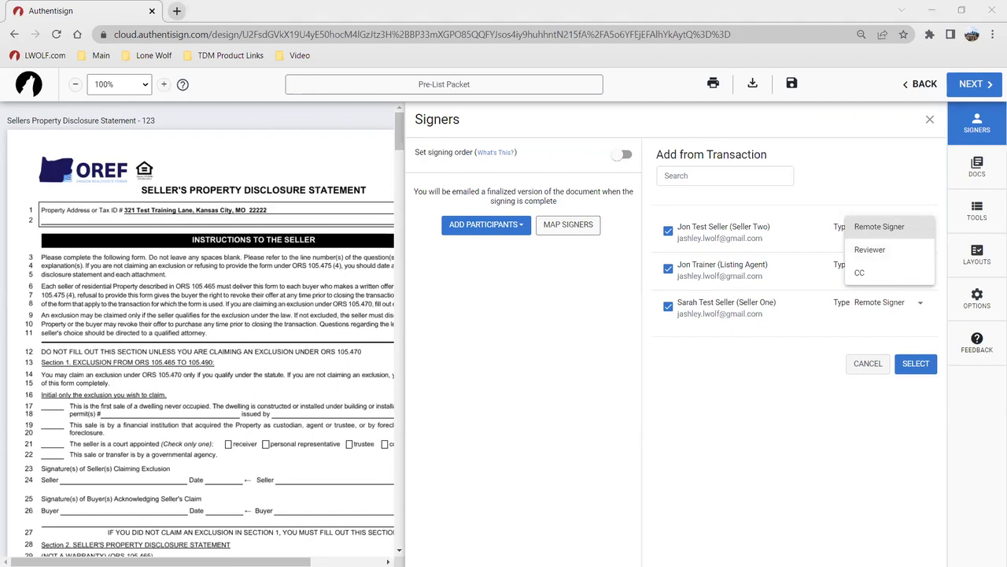
left_click(719, 406)
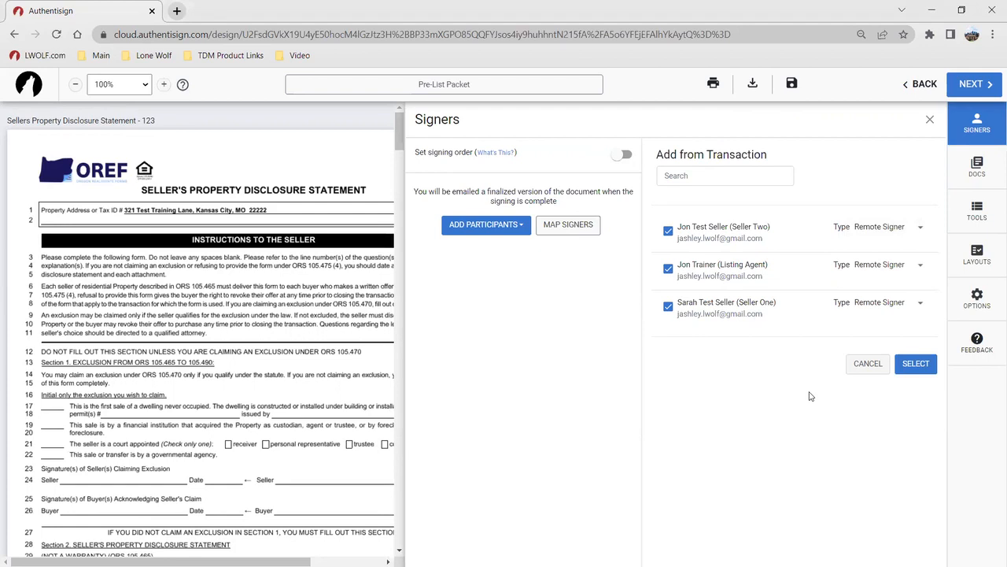
left_click(915, 366)
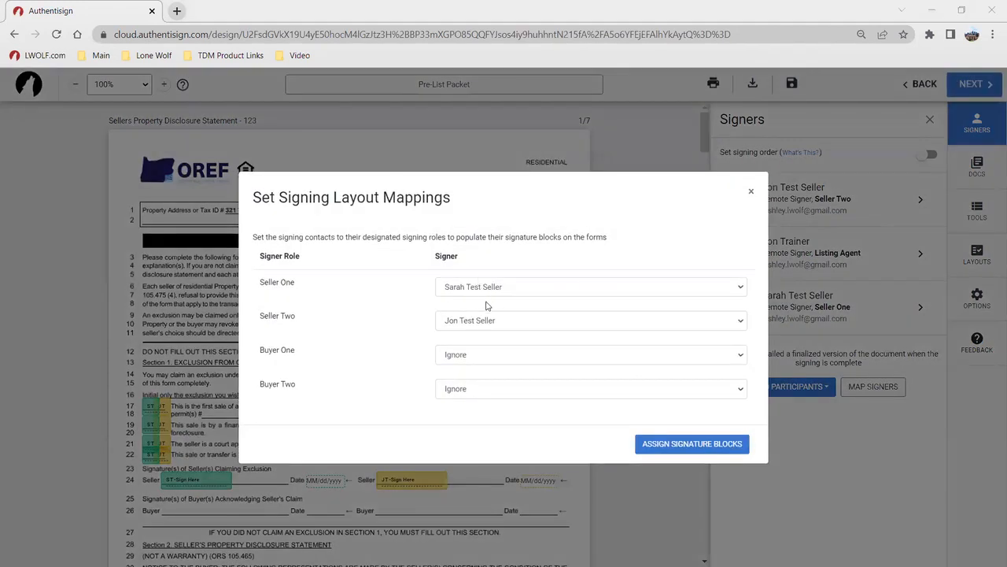
Auto-assign sign-here and date blocks for both sellers and review them across the disclosure pages
left_click(688, 446)
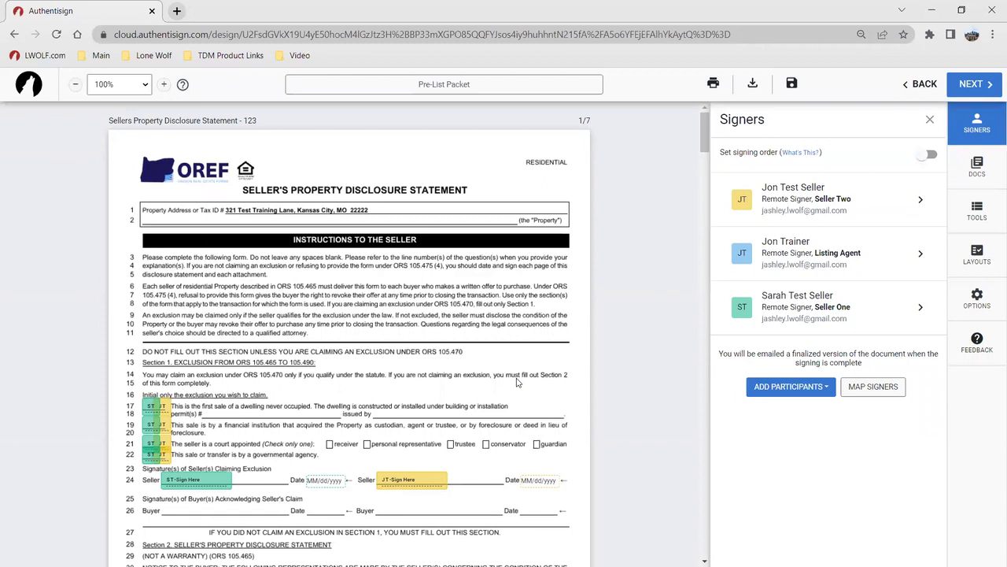
scroll(348, 438, "down", 2)
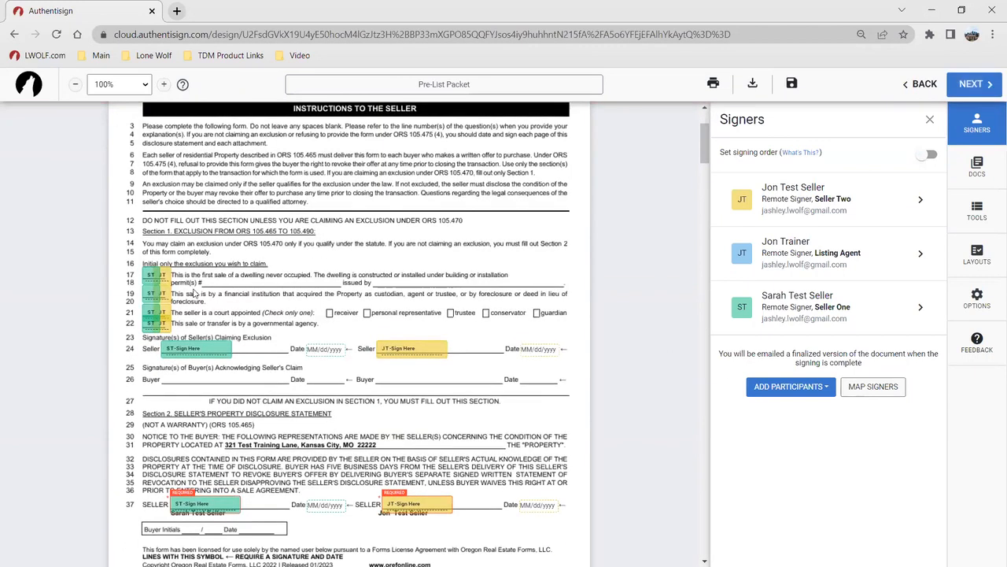
scroll(290, 349, "down", 3)
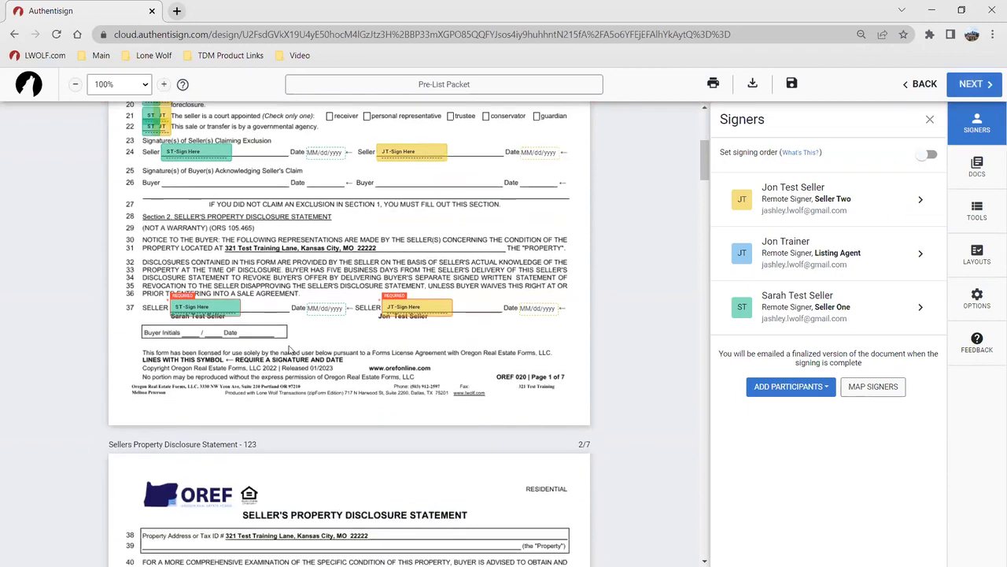
scroll(315, 339, "down", 9)
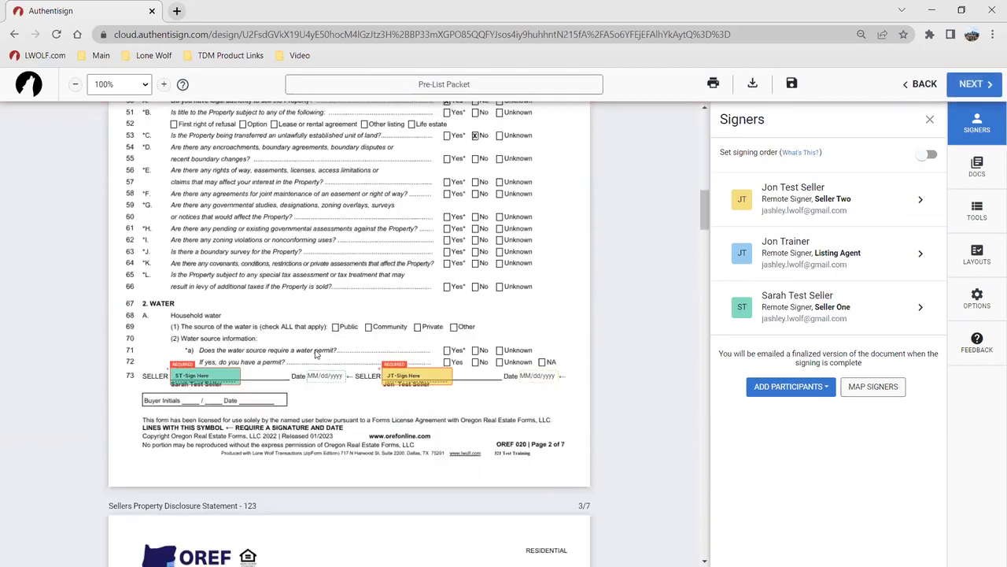
scroll(316, 354, "down", 7)
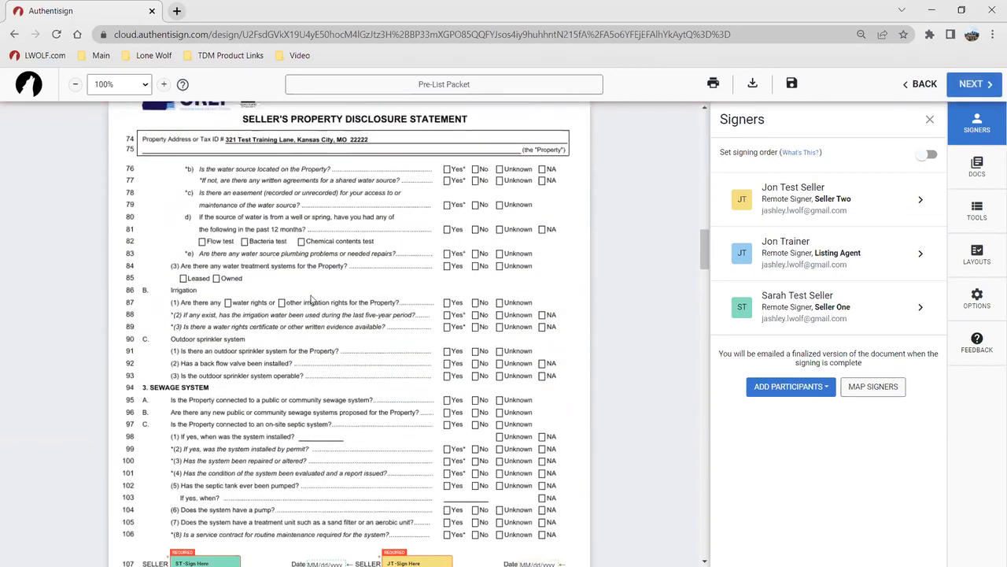
scroll(474, 385, "down", 2)
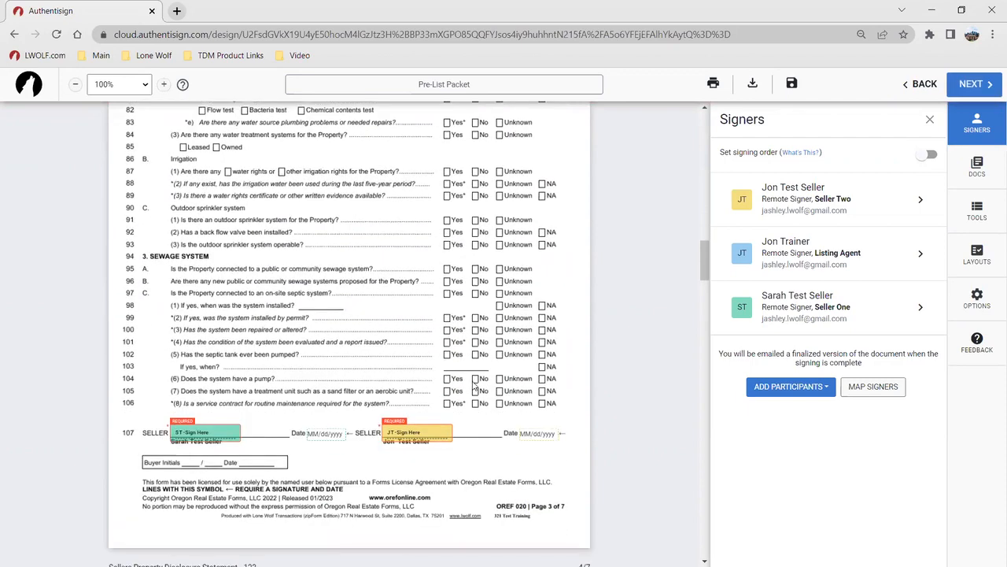
scroll(464, 364, "up", 20)
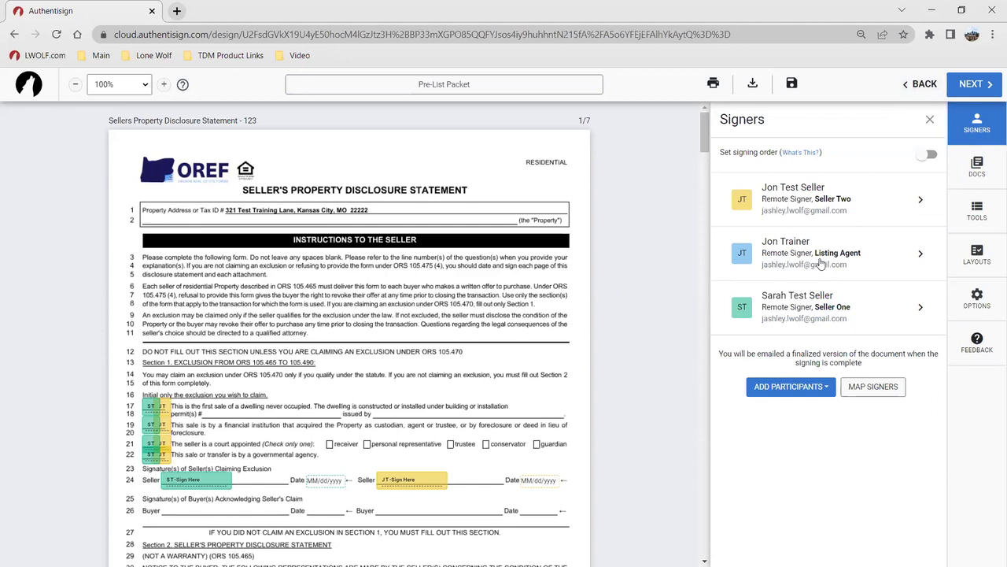
left_click(834, 201)
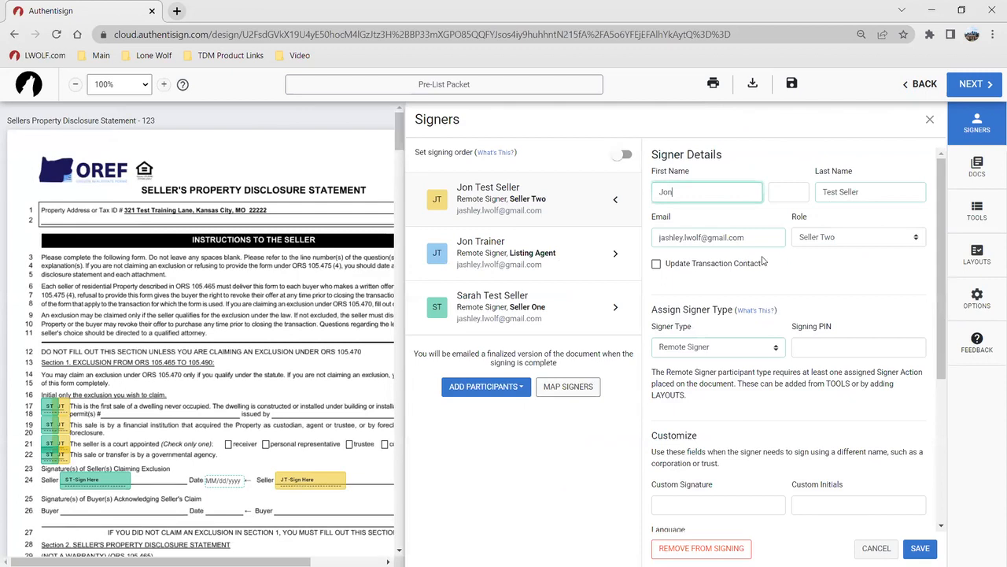
scroll(794, 266, "down", 1)
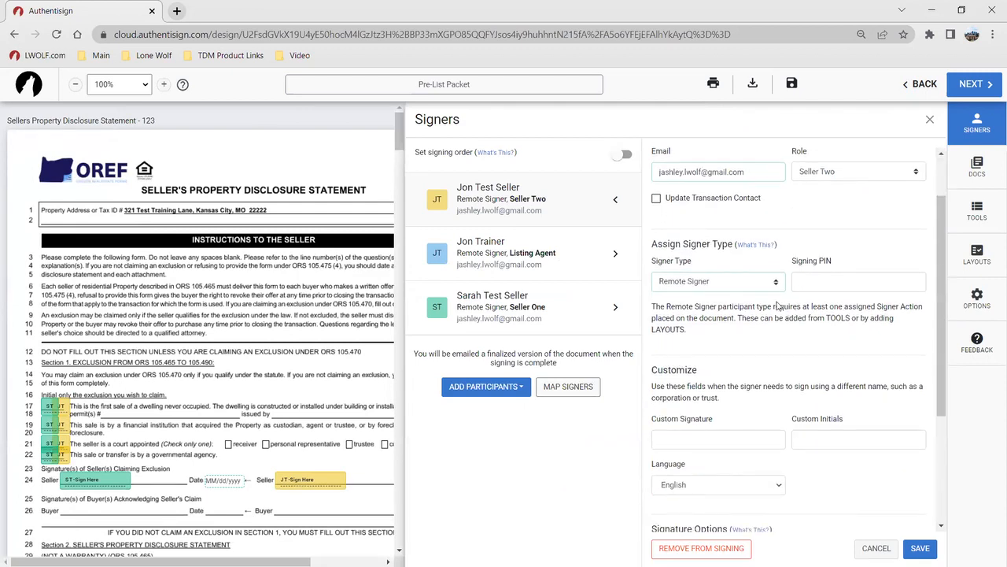
left_click(768, 283)
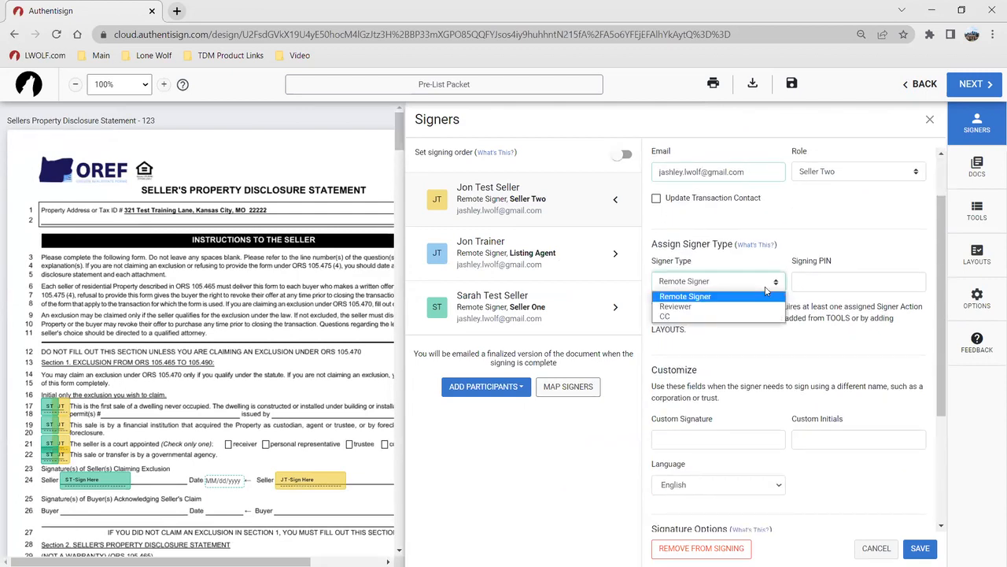
left_click(829, 343)
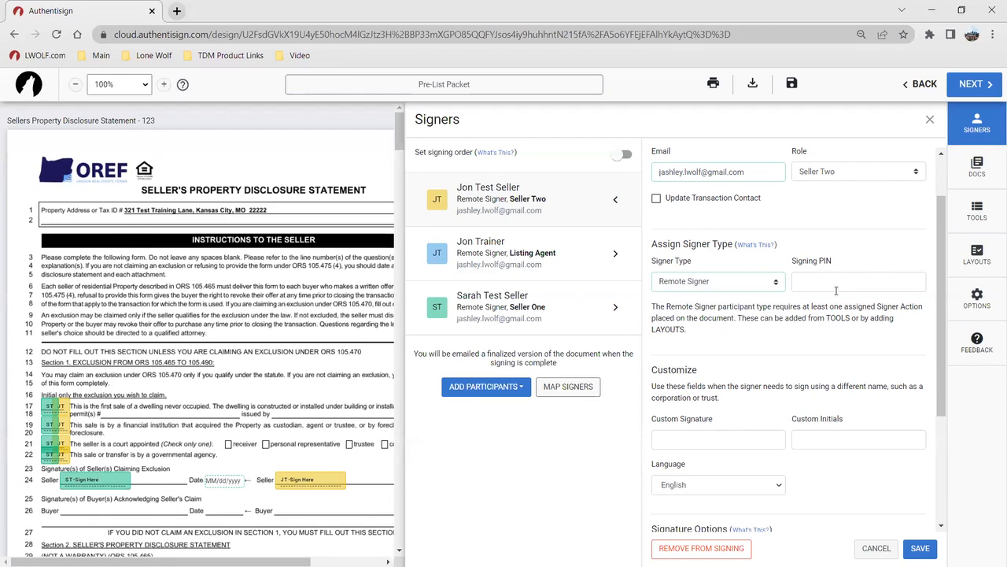
scroll(807, 342, "down", 2)
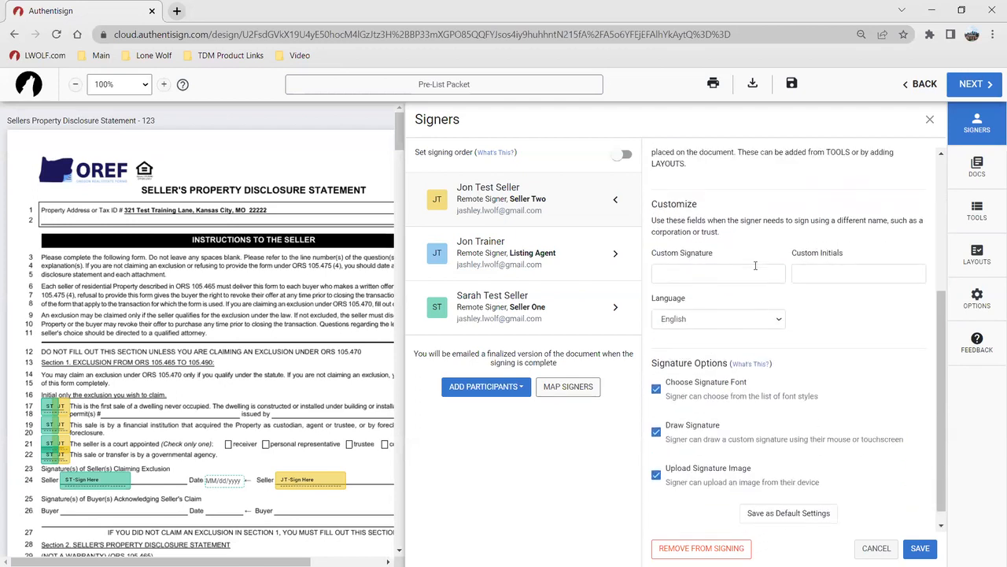
scroll(755, 266, "up", 1)
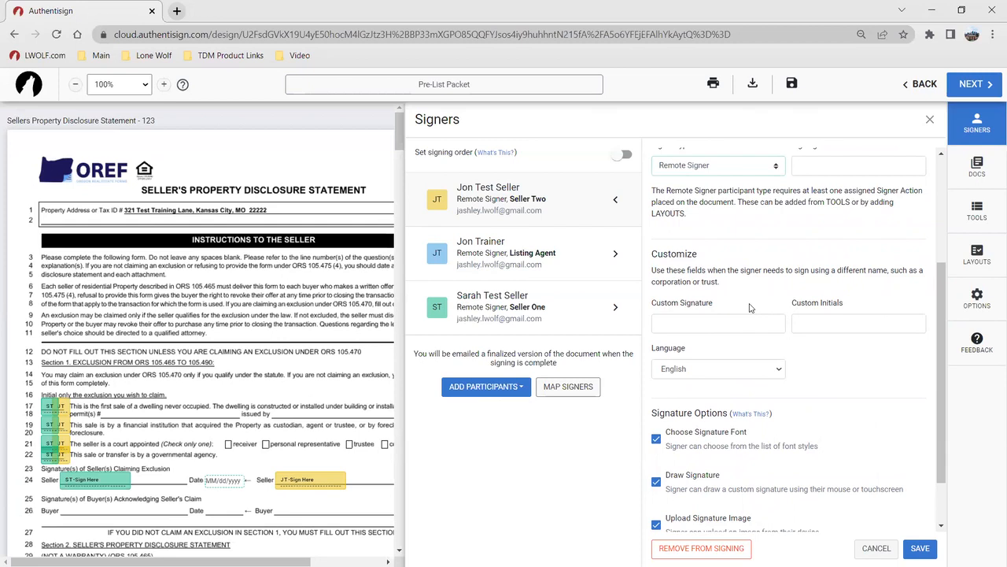
scroll(750, 308, "up", 3)
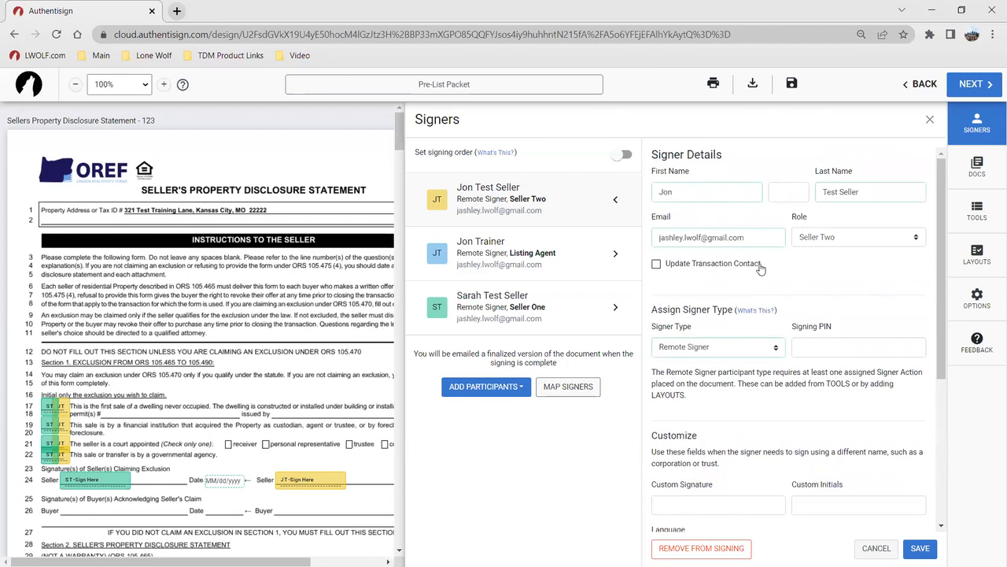
scroll(759, 268, "down", 3)
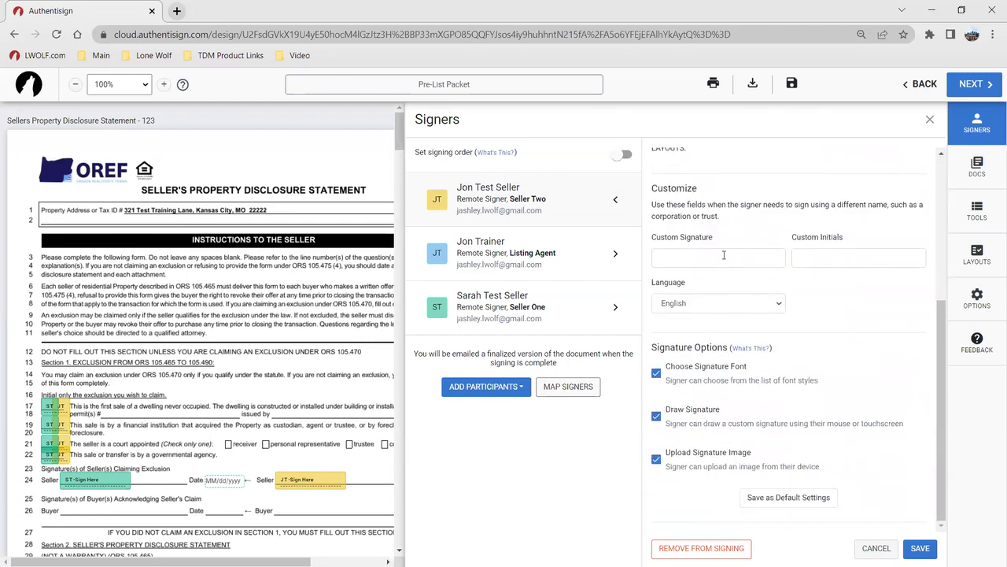
left_click(920, 548)
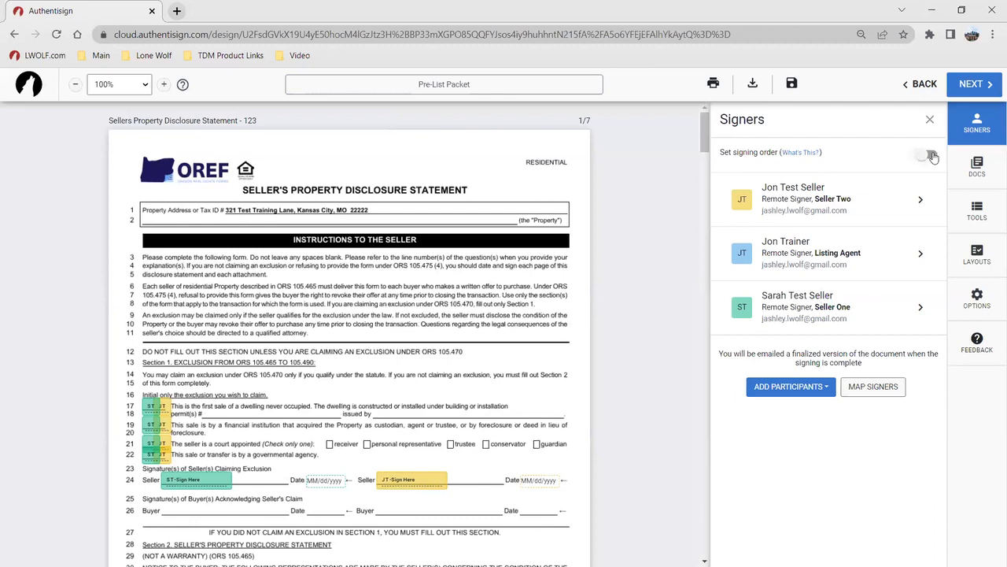
Turn on signing order with Seller One first, Seller Two second and the Listing Agent third
left_click(931, 158)
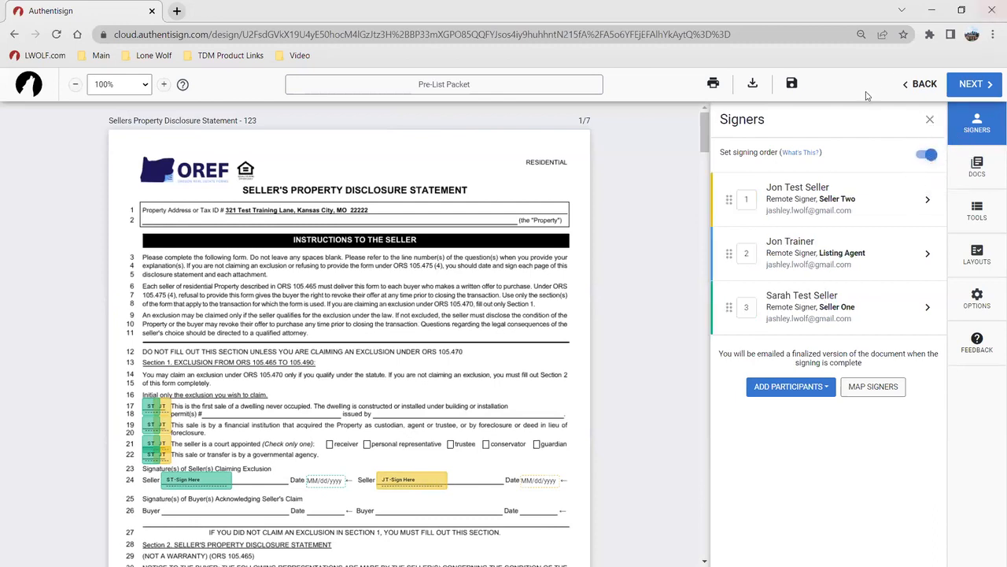
left_click_drag(729, 201, 740, 313)
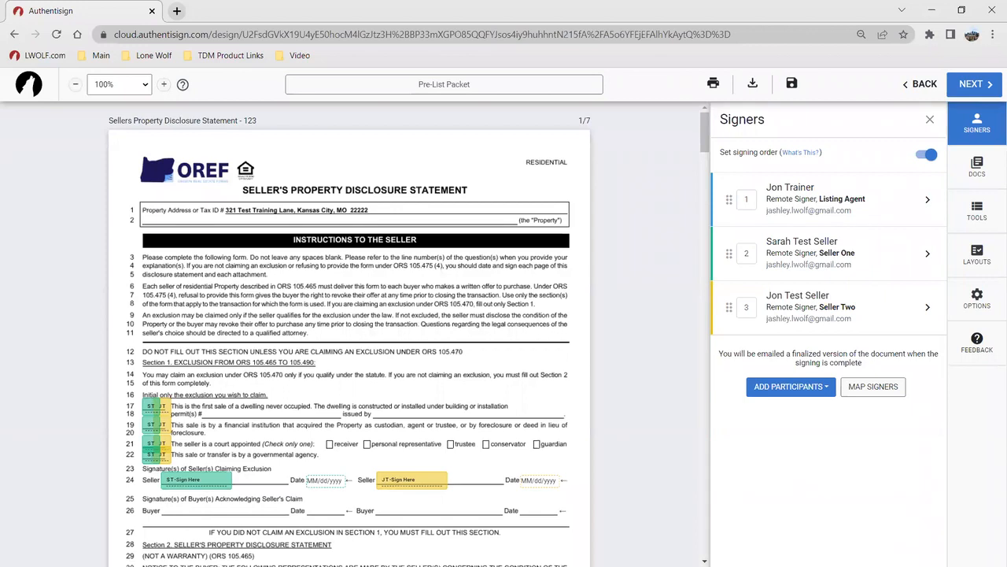
left_click_drag(730, 199, 738, 316)
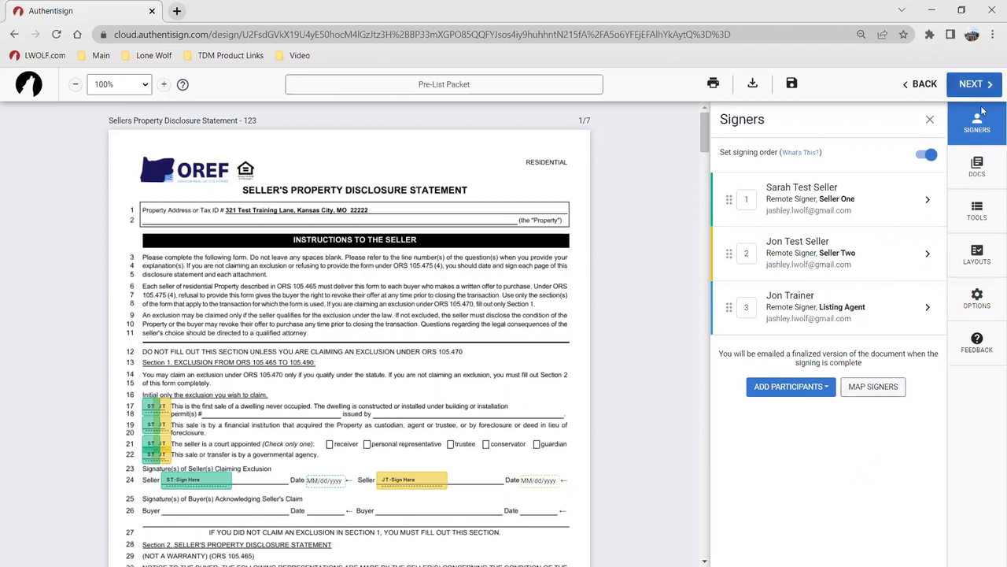
Move the Exclusive Right to Represent contract ahead of the Sellers Property Disclosure in the document list
left_click(978, 167)
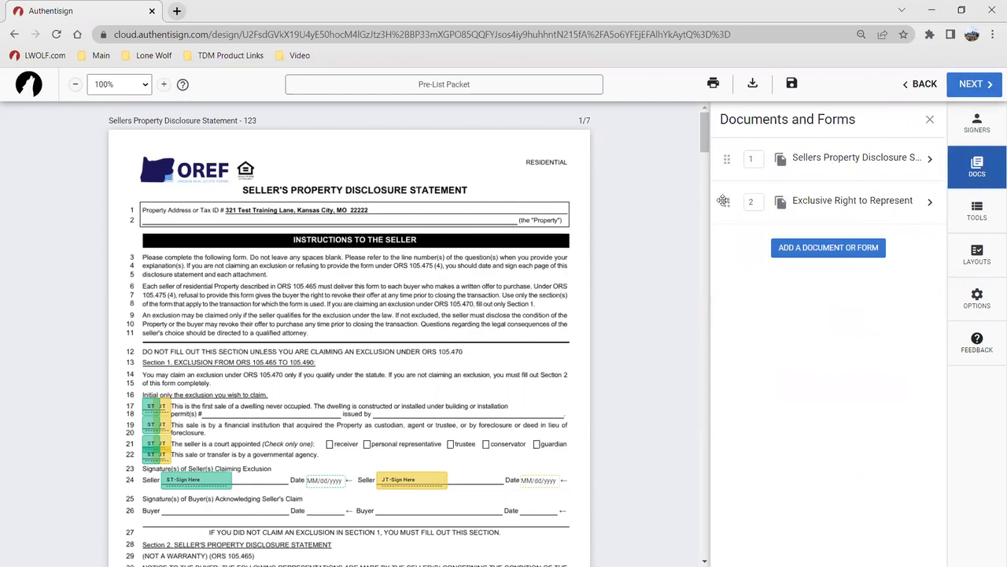
left_click_drag(723, 201, 726, 159)
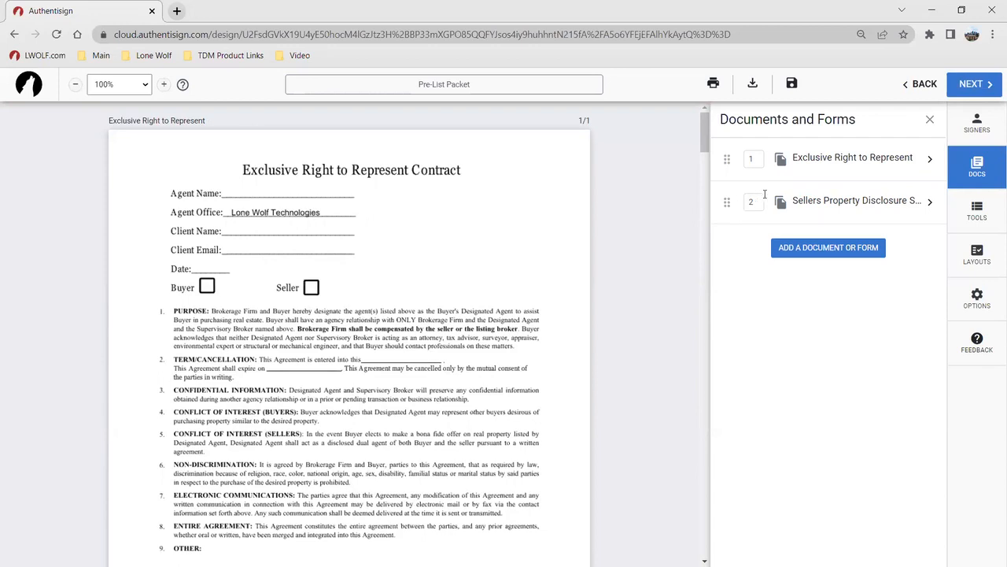
left_click(829, 159)
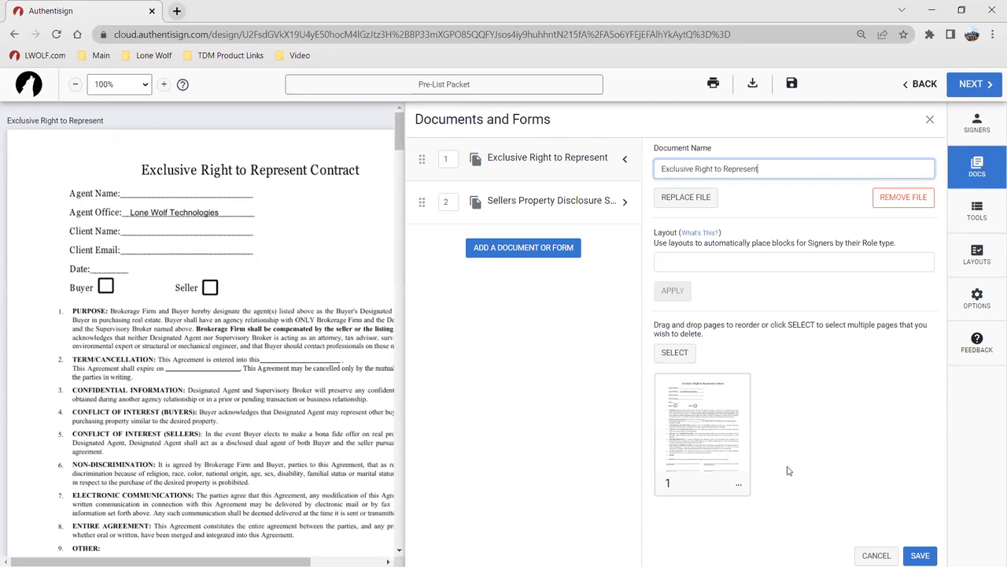
left_click(674, 354)
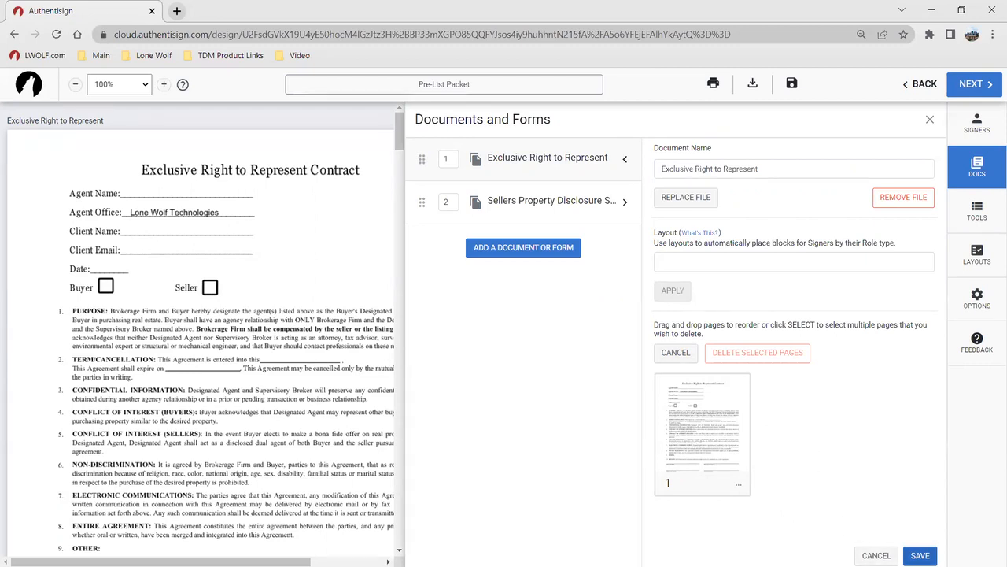
left_click(918, 554)
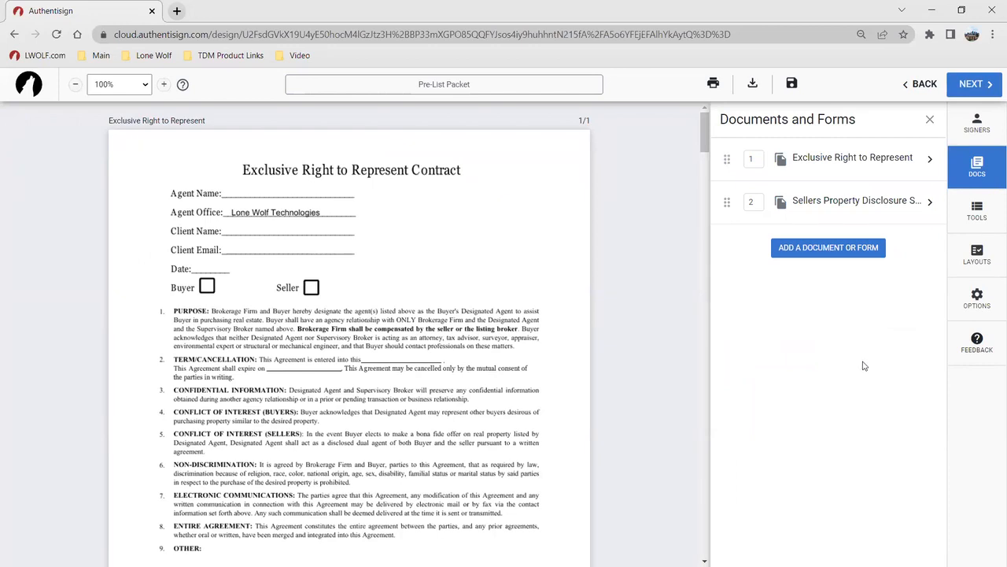
Show the signing tools and scroll through the contract and disclosure pages
left_click(978, 211)
scroll(508, 318, "down", 3)
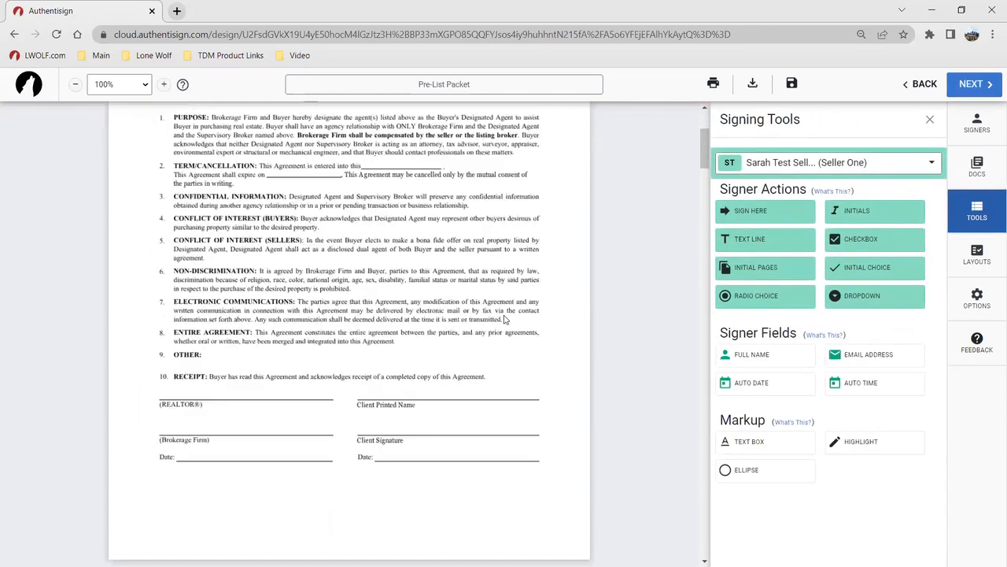
scroll(506, 318, "down", 6)
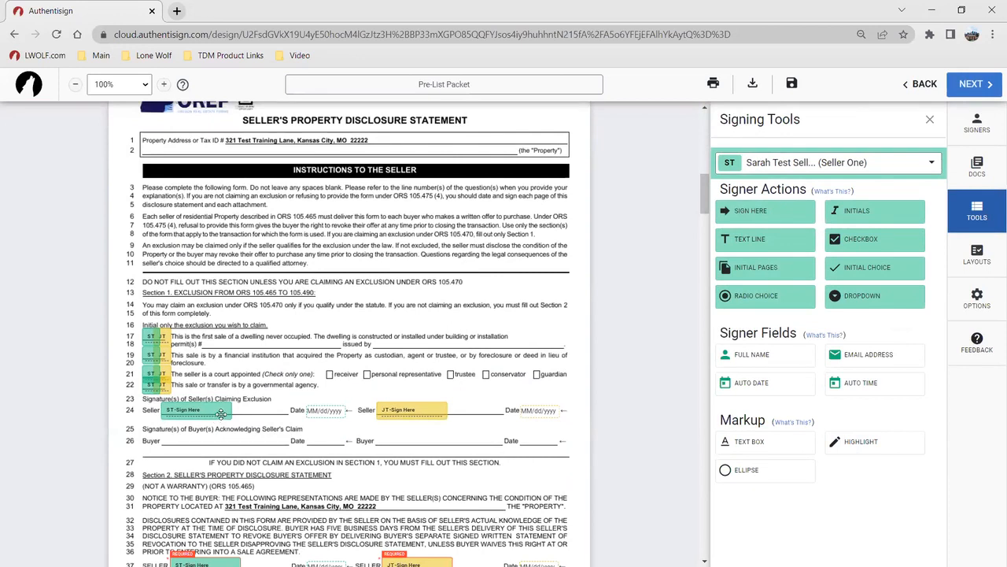
scroll(303, 403, "down", 1)
scroll(303, 403, "up", 8)
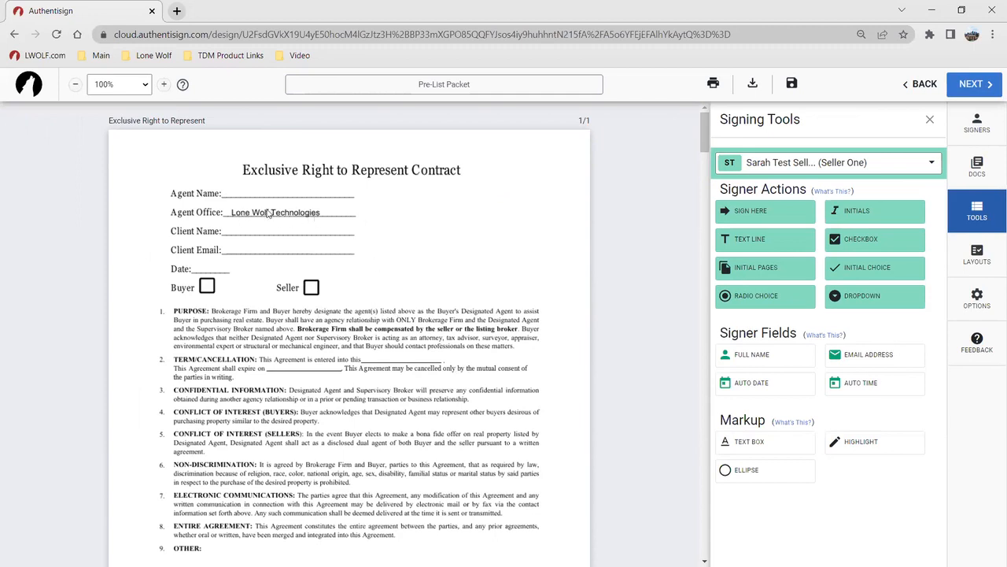
scroll(220, 314, "down", 5)
scroll(220, 314, "up", 1)
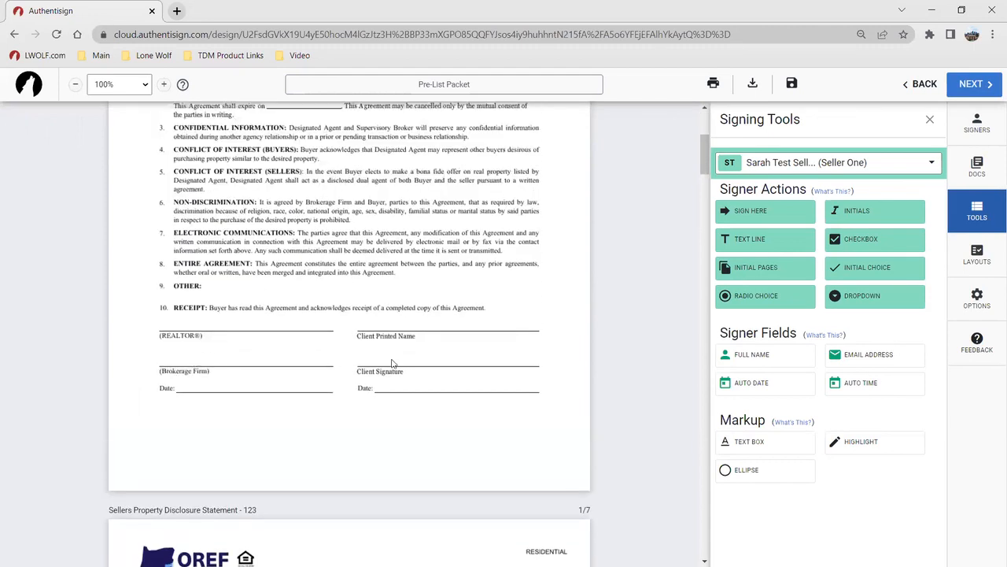
Add a 'Lone Wolf Technologies' text box on the contract's Brokerage Firm line
left_click(752, 441)
left_click(170, 362)
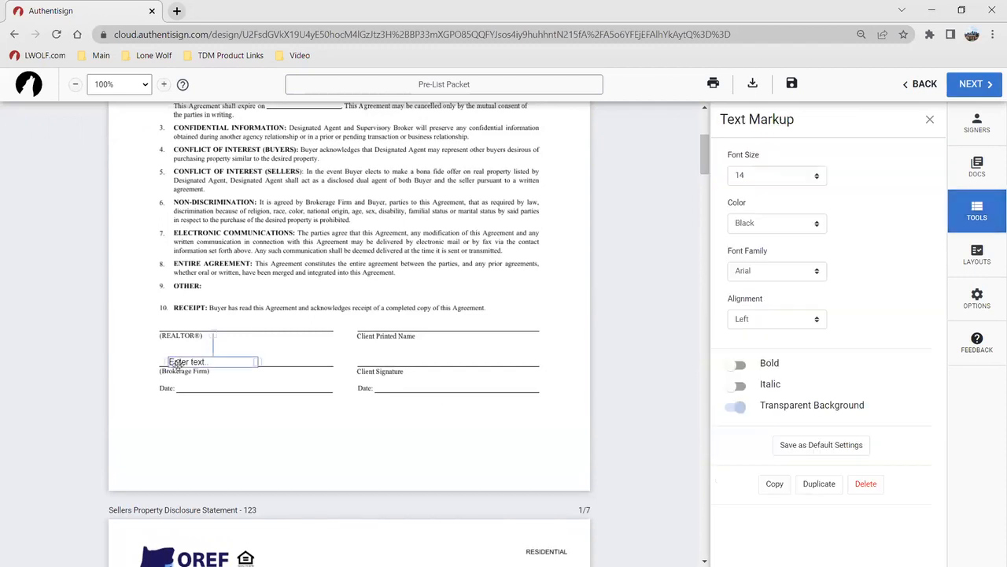
type("Lone Wolf Technologies")
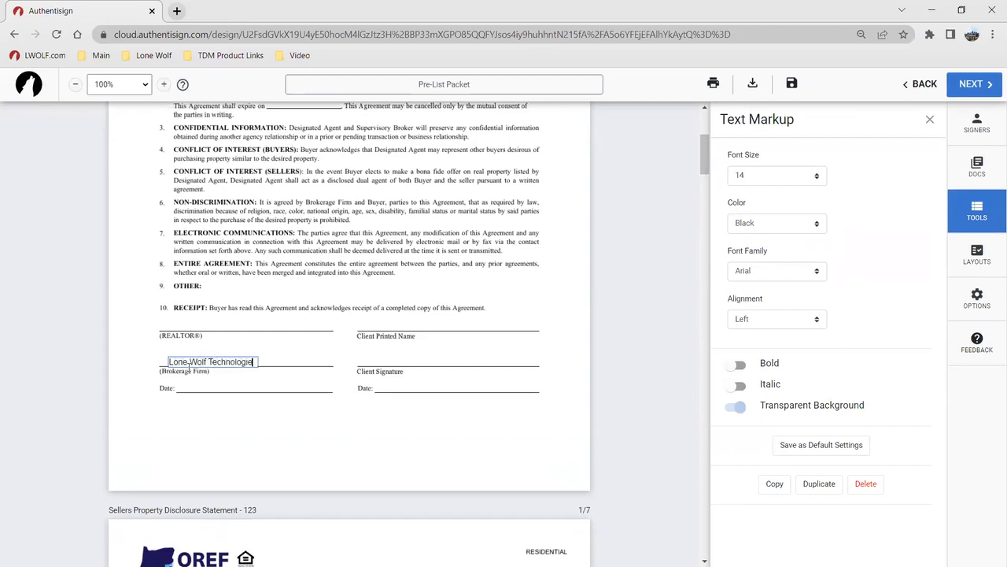
left_click(271, 442)
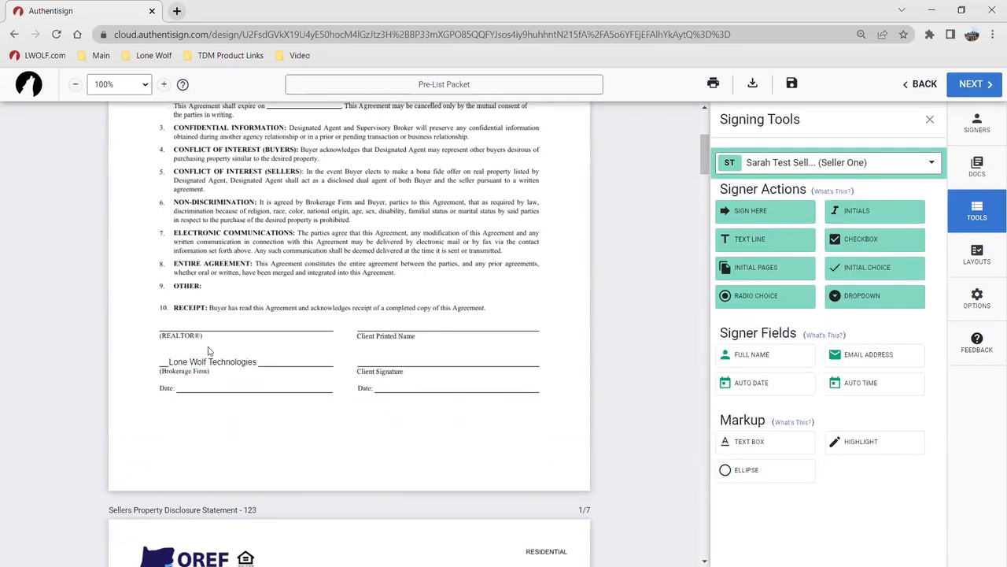
left_click_drag(210, 361, 209, 359)
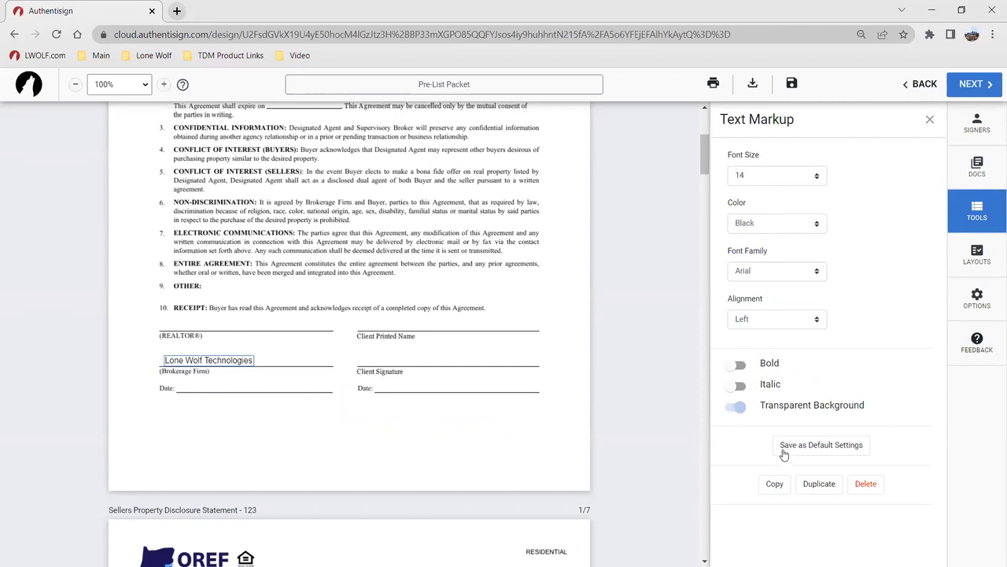
left_click(367, 235)
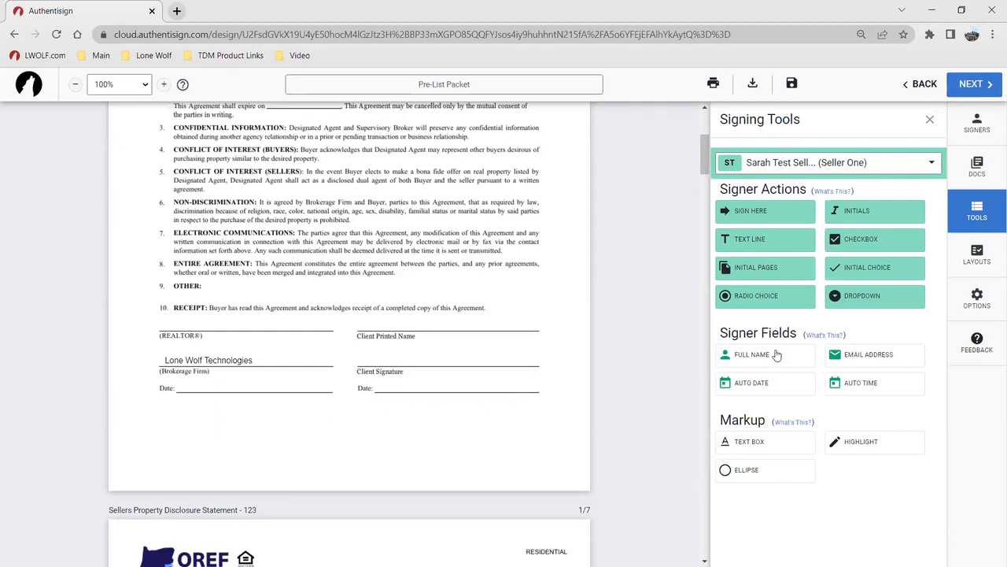
scroll(493, 337, "up", 3)
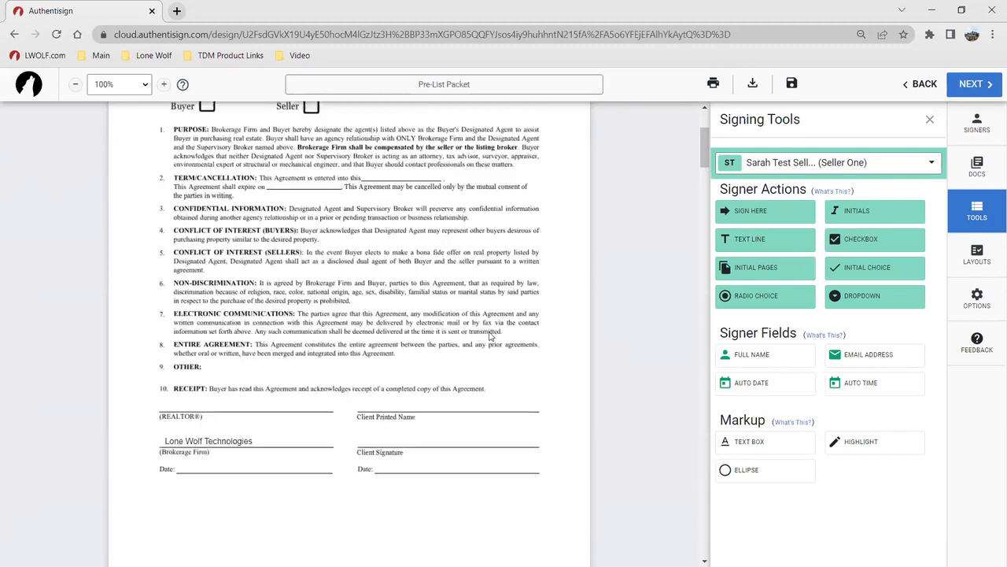
Place Seller One's full name, email and auto date on the Client Name, Client Email and Date lines
left_click_drag(753, 354, 273, 224)
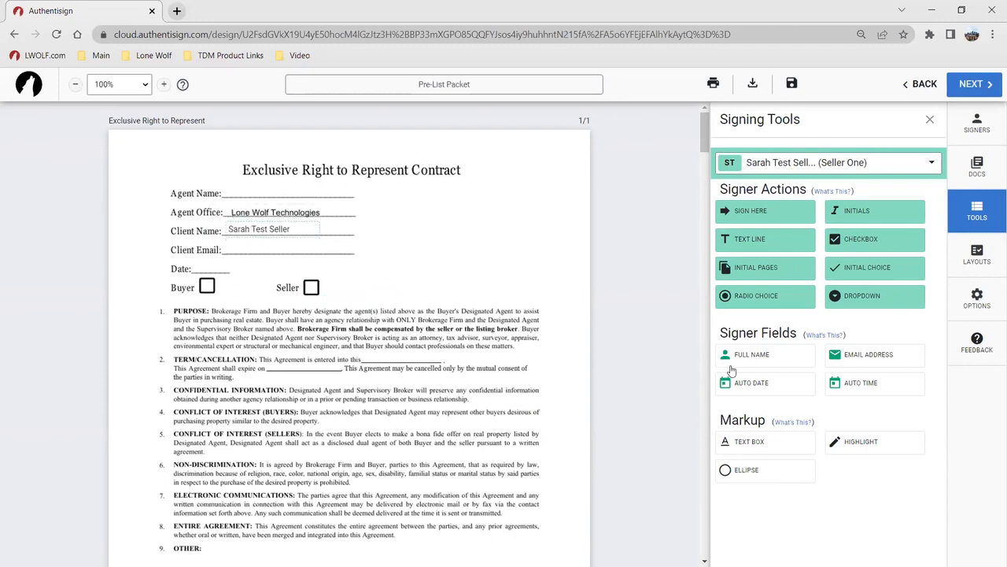
left_click_drag(863, 363, 515, 331)
left_click_drag(366, 296, 288, 247)
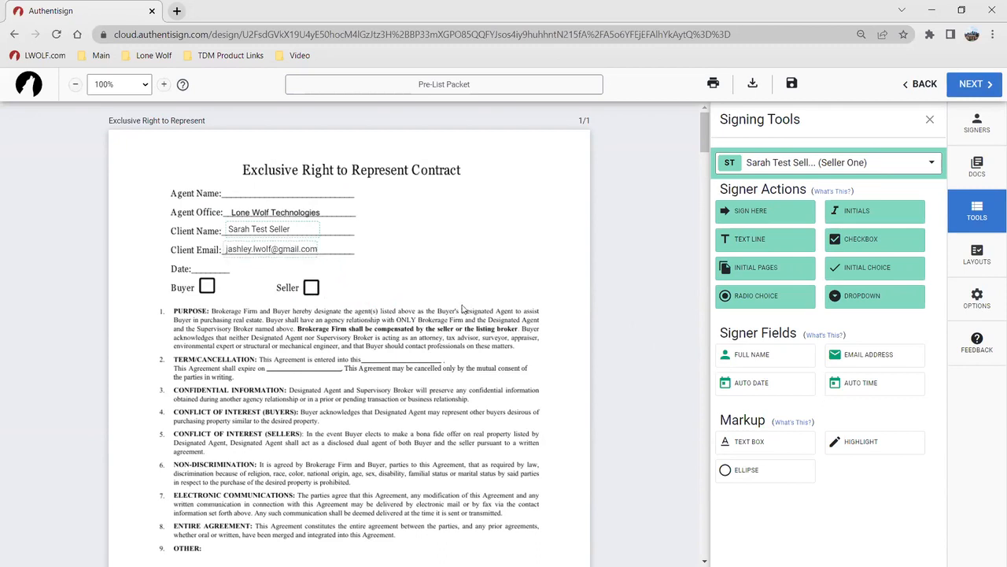
left_click(751, 384)
left_click_drag(344, 299, 211, 268)
Add a required signature, date and printed full name at the contract's client signature lines
scroll(374, 249, "down", 1)
scroll(421, 265, "down", 2)
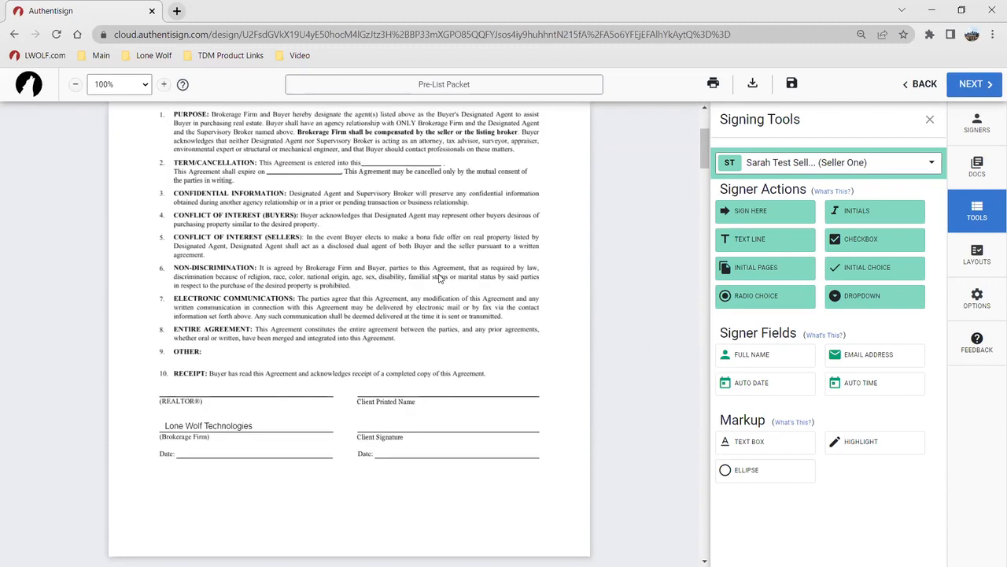
scroll(602, 332, "down", 1)
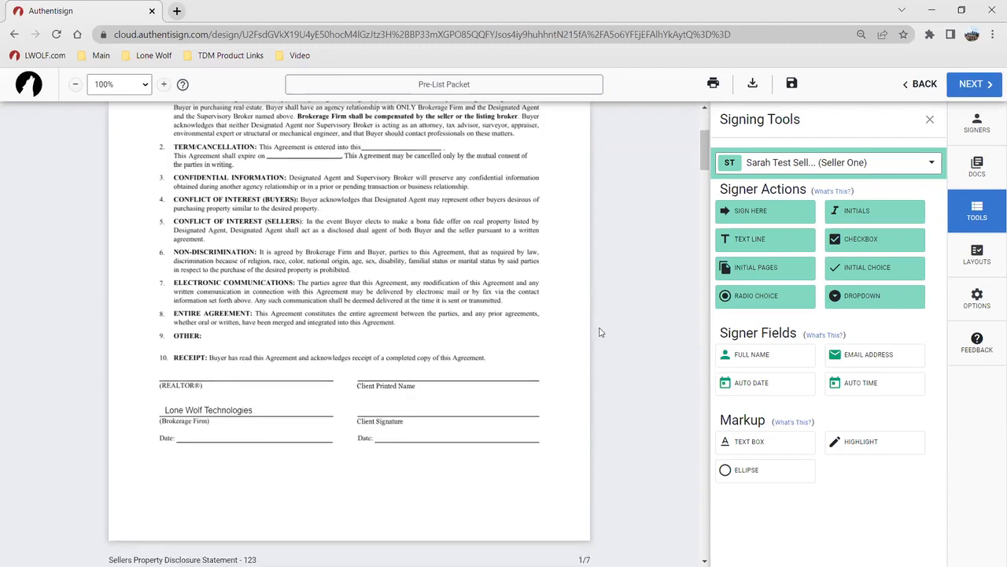
mouse_move(762, 210)
left_mouse_down()
mouse_move(333, 285)
mouse_move(384, 327)
mouse_move(385, 353)
left_mouse_up()
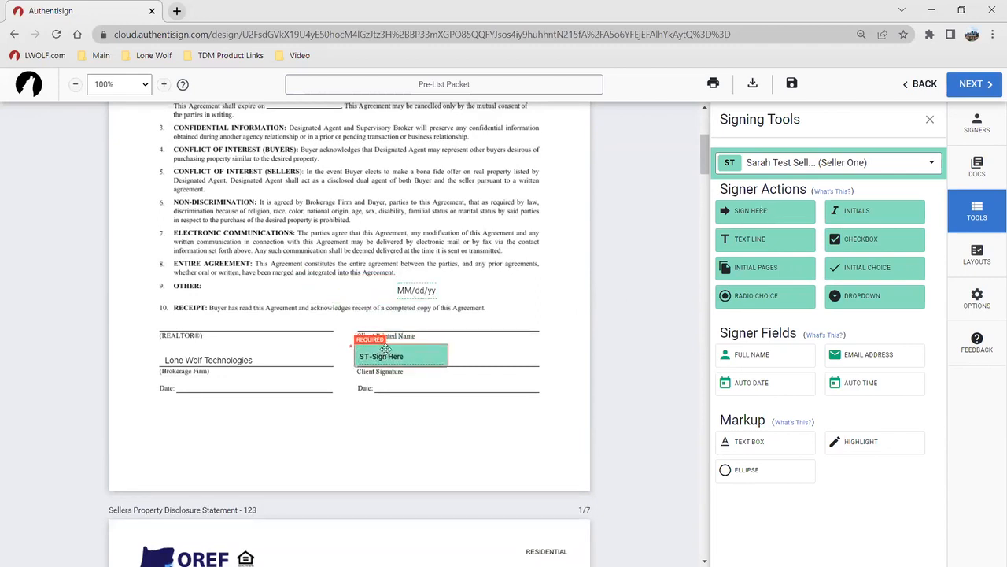
mouse_move(409, 292)
left_mouse_down()
mouse_move(405, 394)
mouse_move(398, 387)
left_mouse_up()
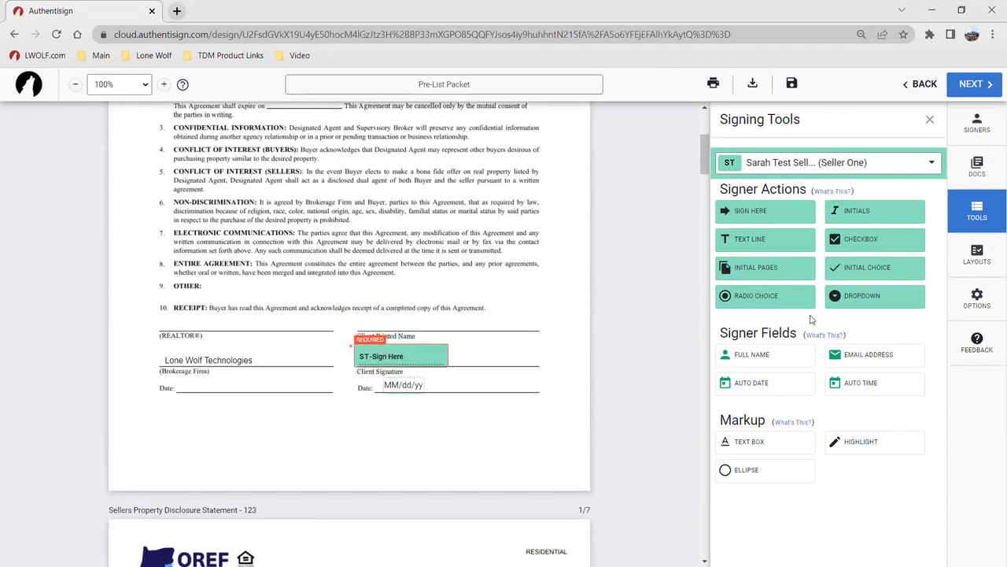
left_click_drag(785, 354, 369, 317)
scroll(381, 244, "up", 3)
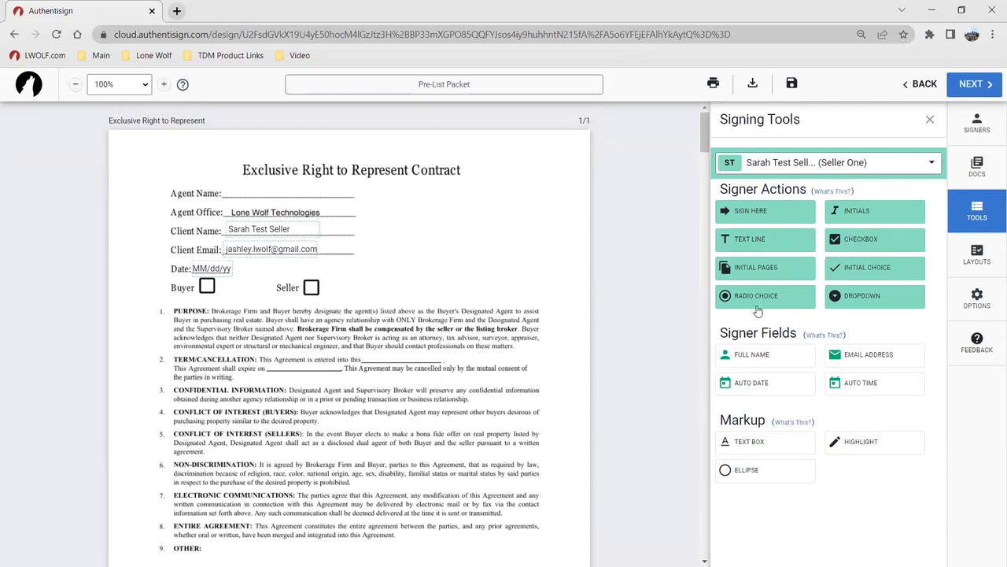
Add a trial radio choice group for the seller with four choices
left_click(792, 301)
mouse_move(369, 305)
left_mouse_down()
mouse_move(395, 290)
mouse_move(362, 288)
left_mouse_up()
left_click(362, 289)
left_click(363, 307)
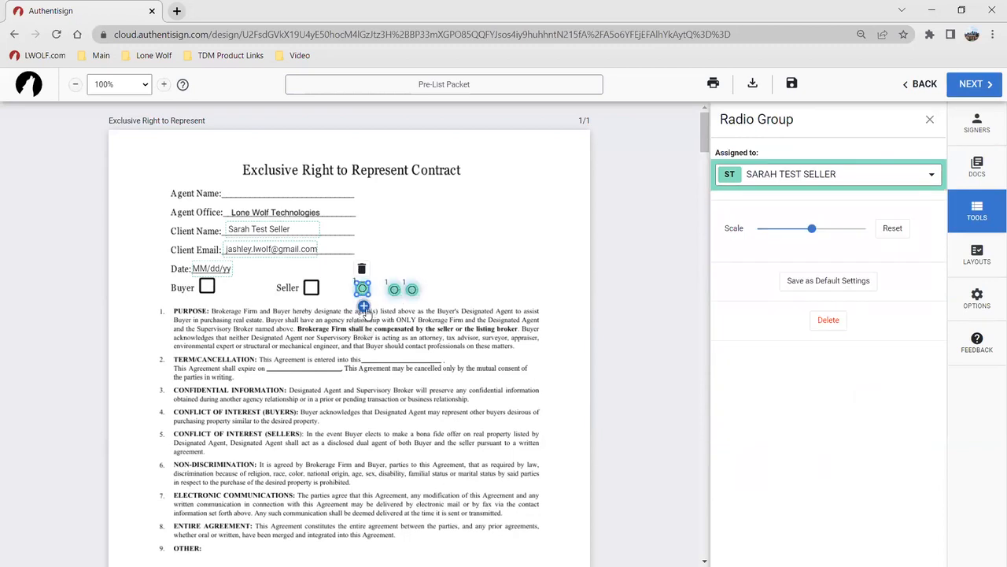
left_click(364, 307)
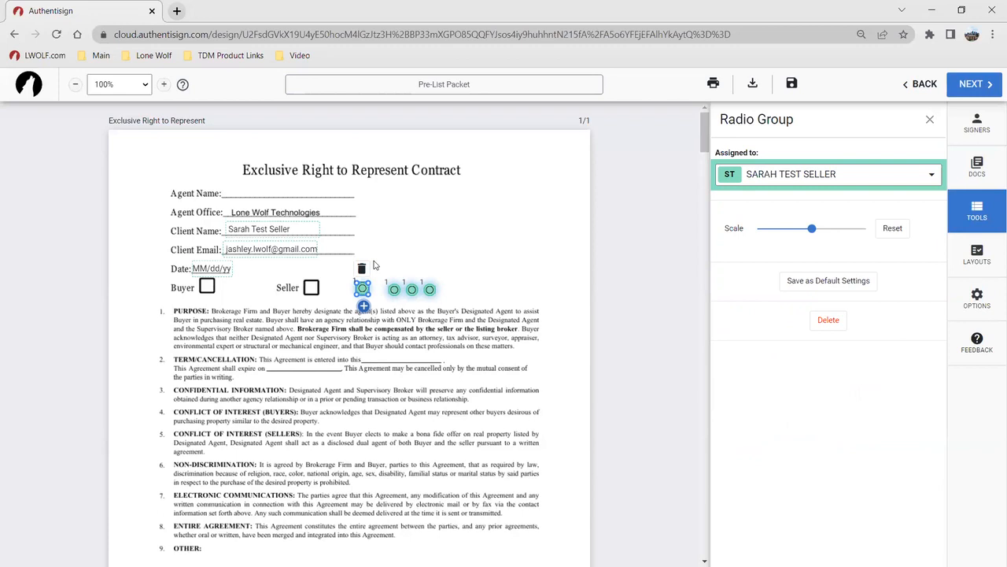
Delete all the radio choices and place a seller checkbox beside the Seller box
left_click(361, 268)
left_click(394, 289)
left_click(394, 270)
left_click(411, 289)
left_click(411, 269)
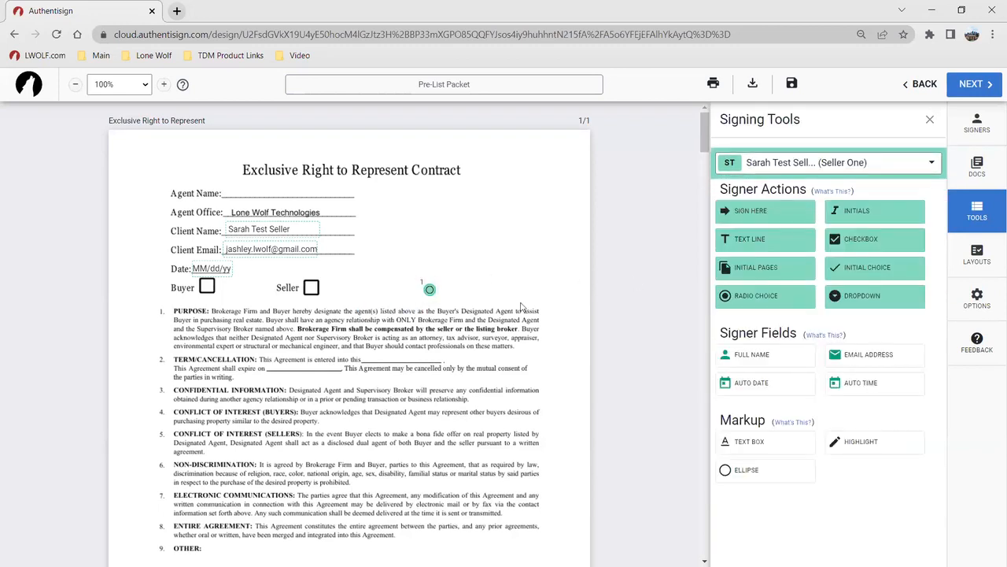
left_click(429, 289)
left_click(429, 270)
left_click_drag(869, 241, 349, 289)
Make Seller One's checkbox optional and move it onto the contract's Seller box
left_click(350, 291)
left_click(732, 280)
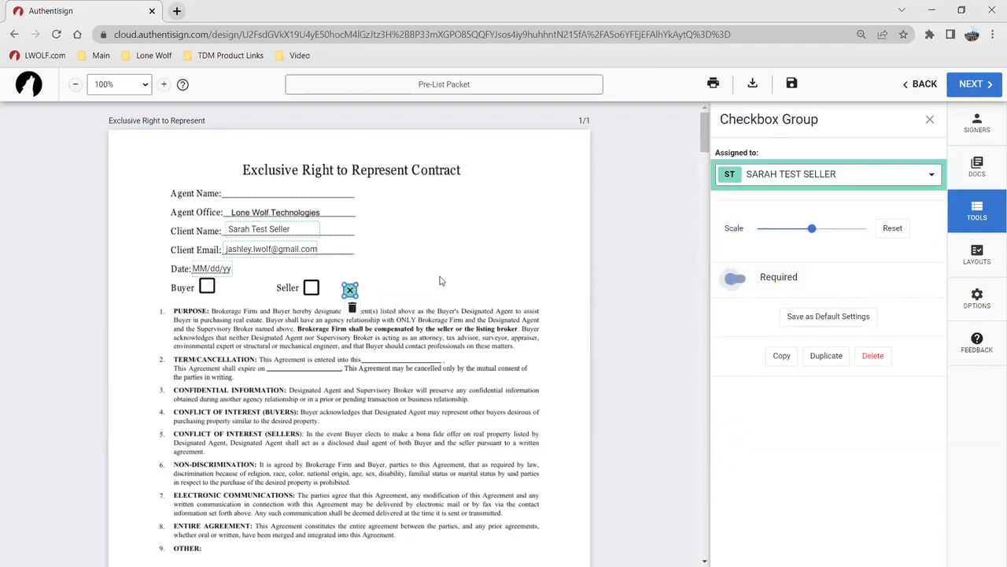
left_click_drag(349, 290, 305, 290)
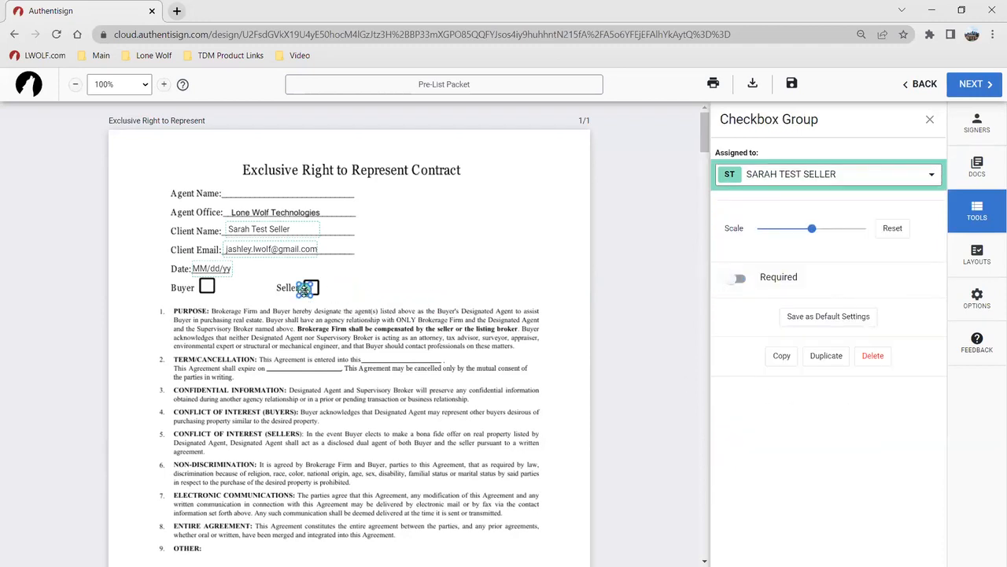
left_click(387, 281)
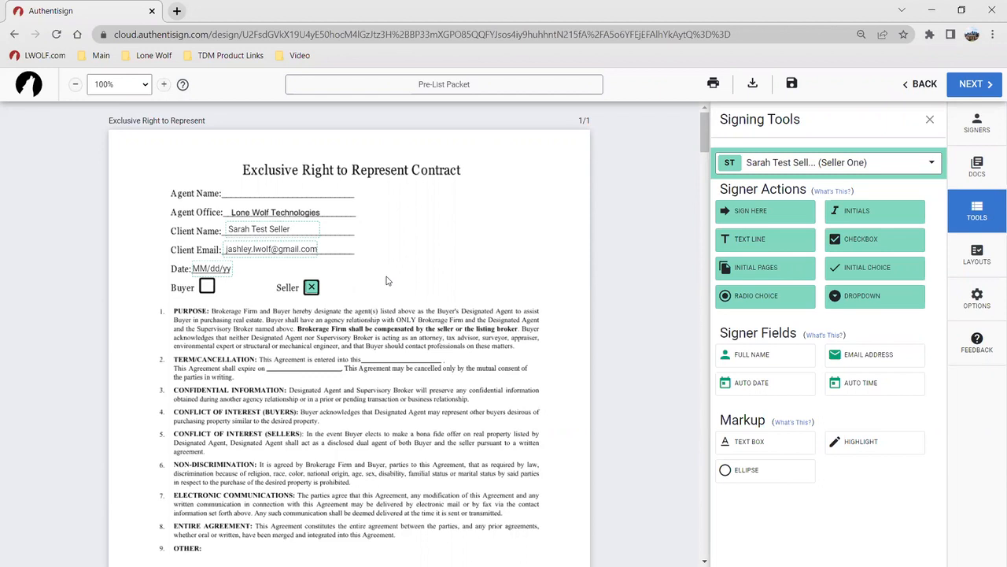
Delete the single seller Sign Here block and its date from the Receipt section
left_click(760, 164)
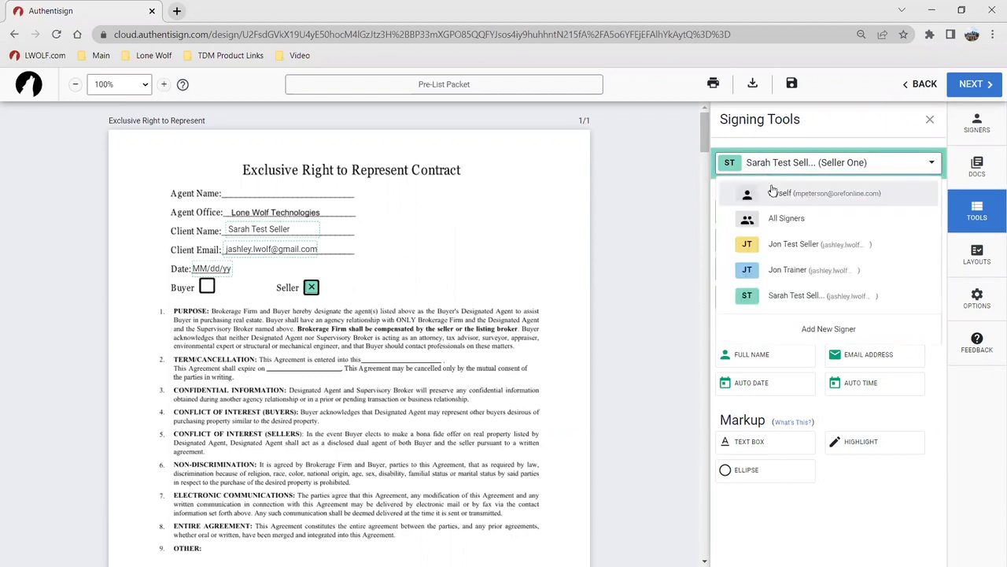
scroll(526, 225, "down", 4)
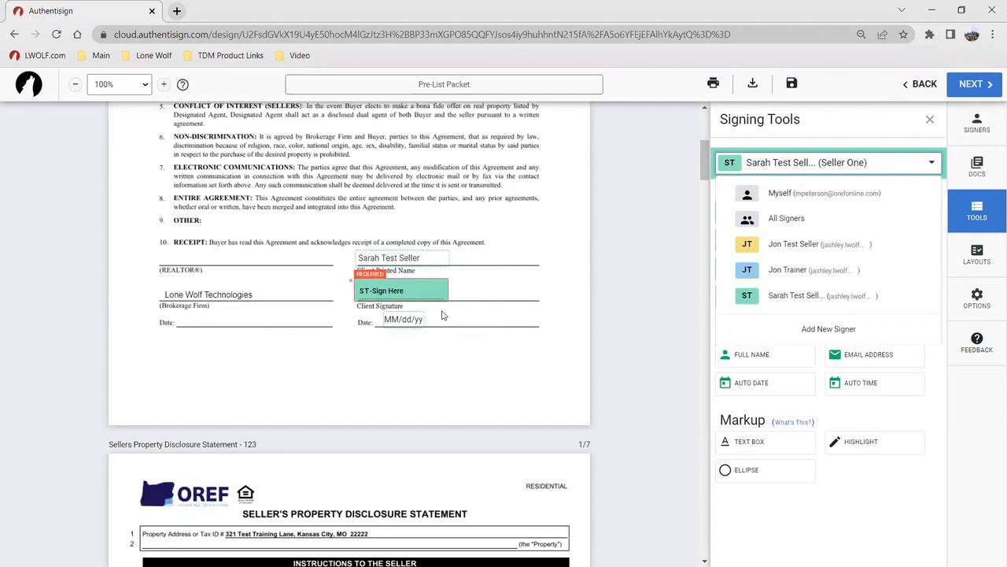
left_click(422, 291)
left_click(363, 315)
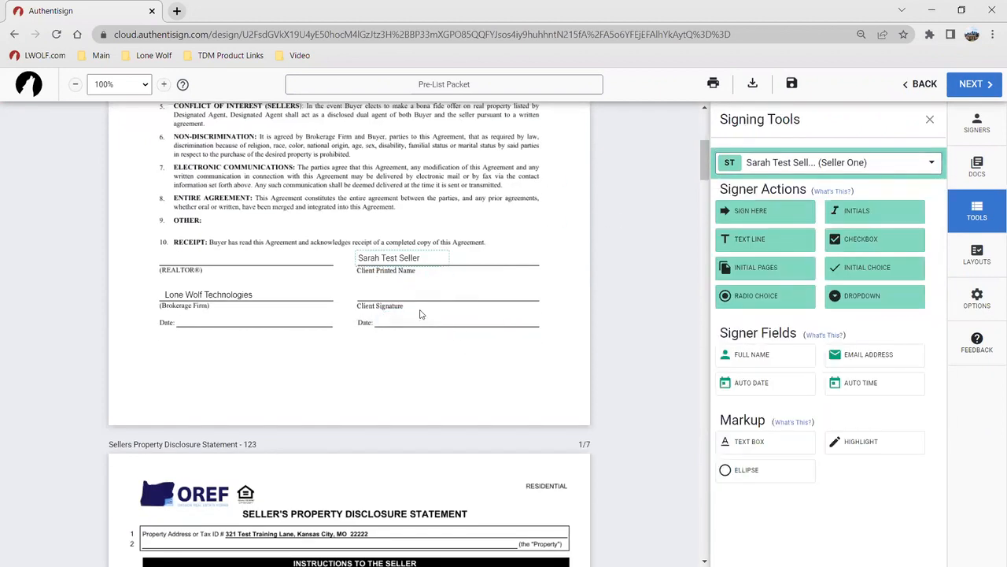
Add Sign Here blocks for all signers and set both seller blocks and dates on the Client Signature line
left_click(756, 165)
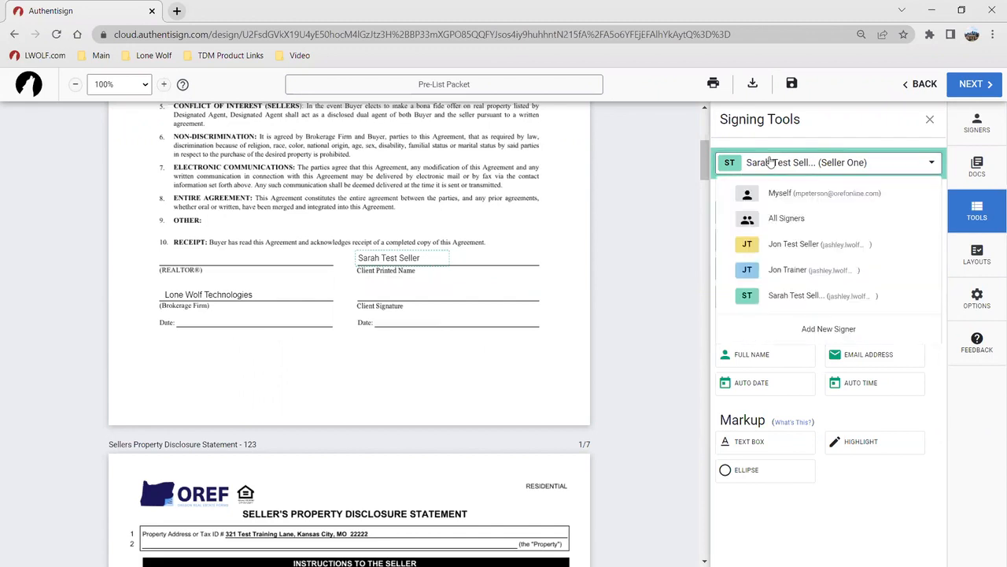
left_click(768, 220)
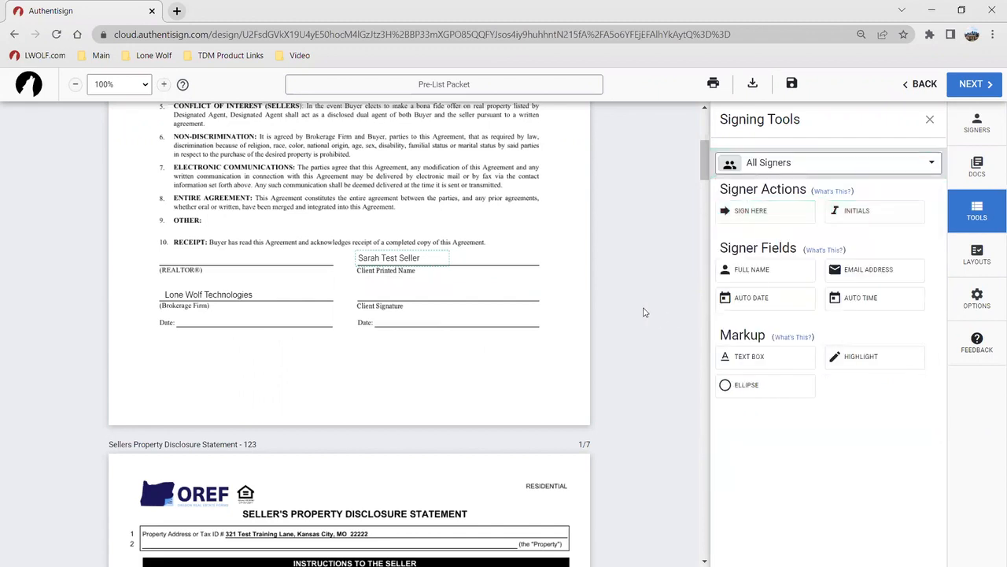
left_click(746, 211)
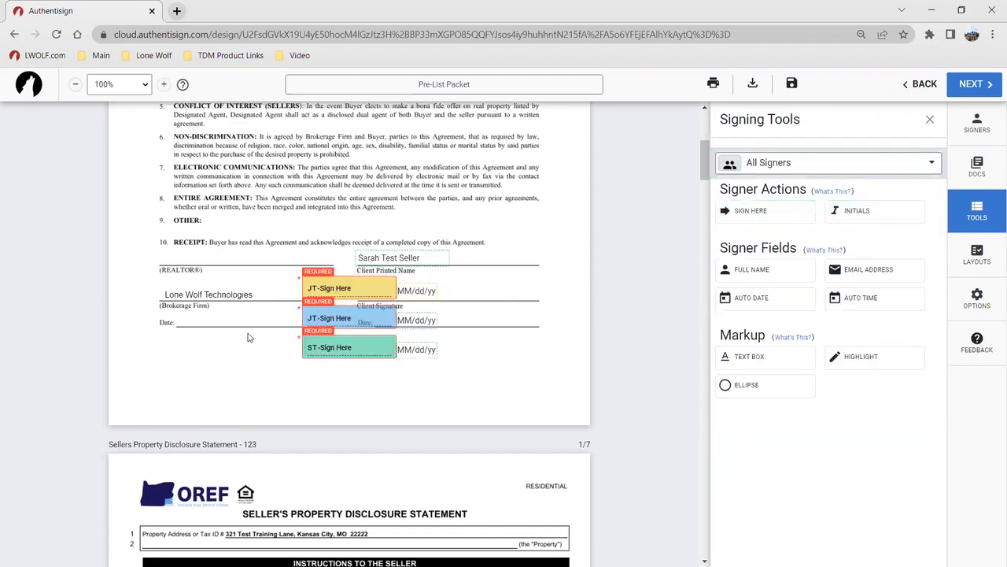
left_click_drag(349, 288, 209, 261)
left_click_drag(415, 290, 218, 320)
left_click_drag(350, 318, 408, 294)
mouse_move(378, 350)
left_mouse_down()
mouse_move(496, 293)
mouse_move(525, 292)
left_mouse_up()
left_click_drag(438, 348, 485, 316)
Remove the extra block from the REALTOR line and switch field placement to Myself
left_click(221, 265)
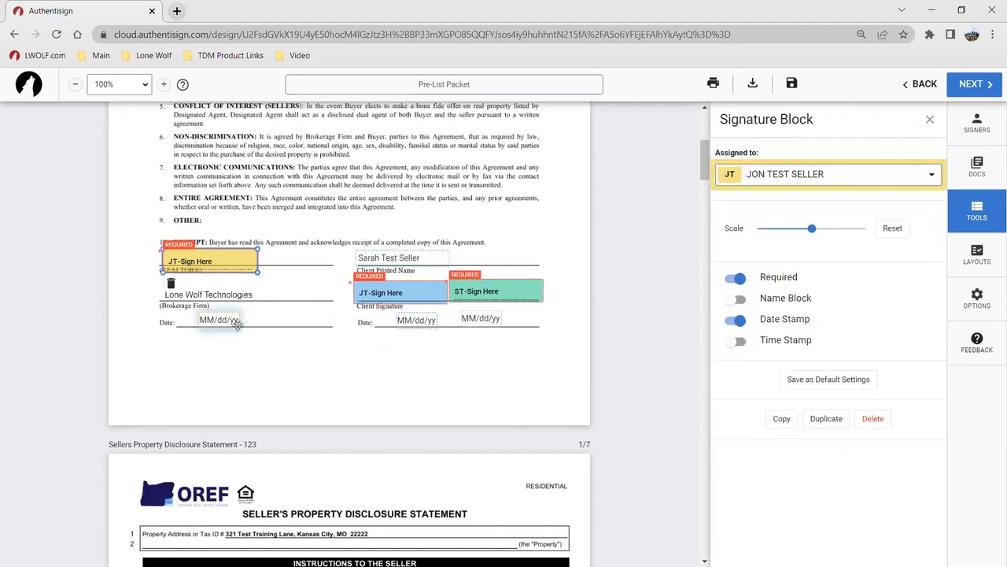
left_click(171, 284)
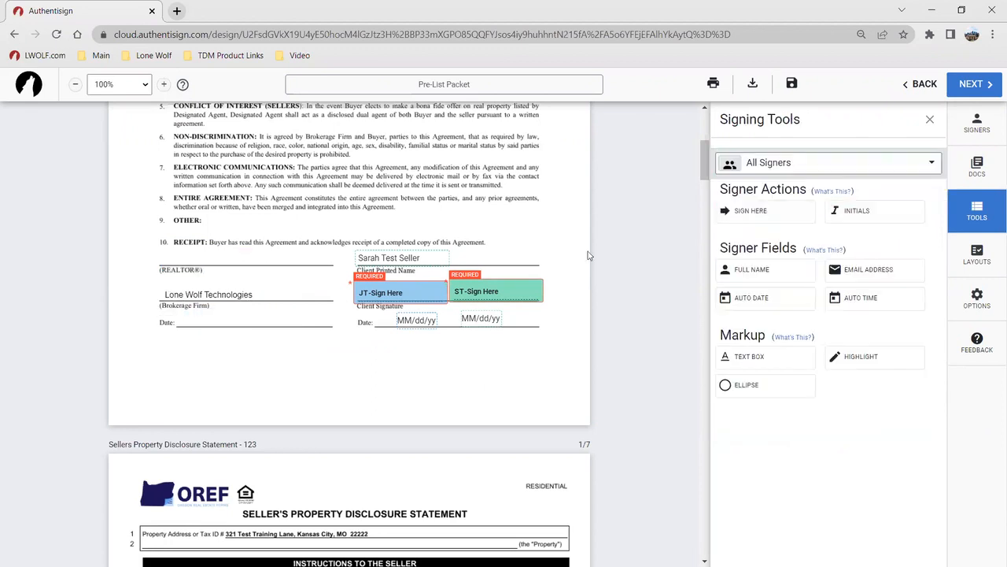
left_click(781, 163)
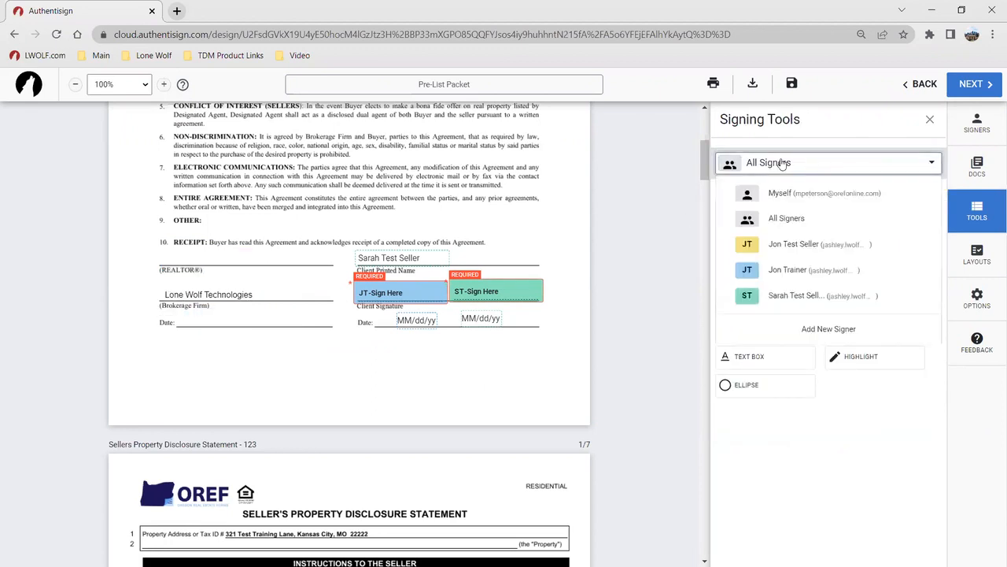
left_click(803, 195)
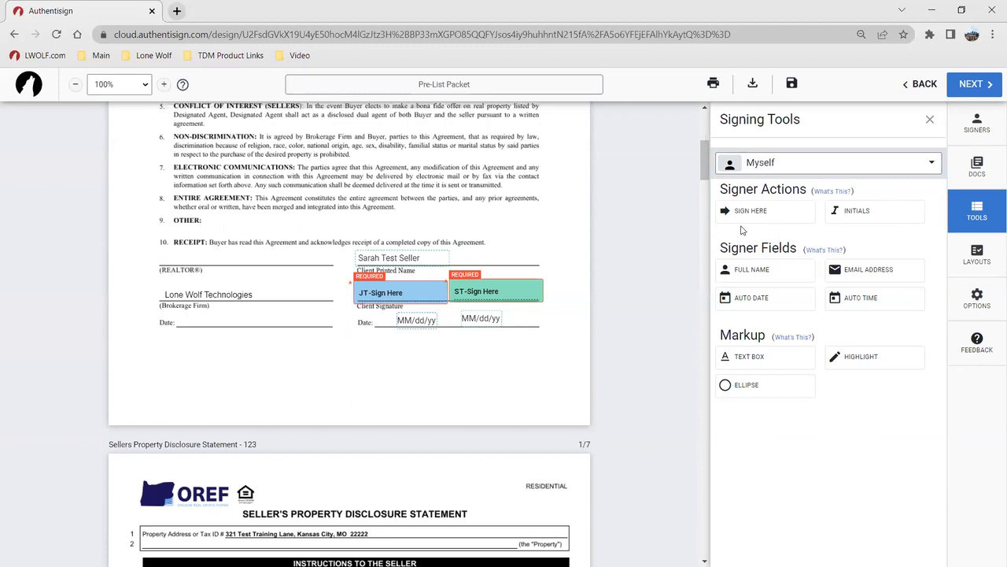
Accept the e-signature terms and save a hand-drawn 'VOID' signature with 'V' initials
left_click(974, 83)
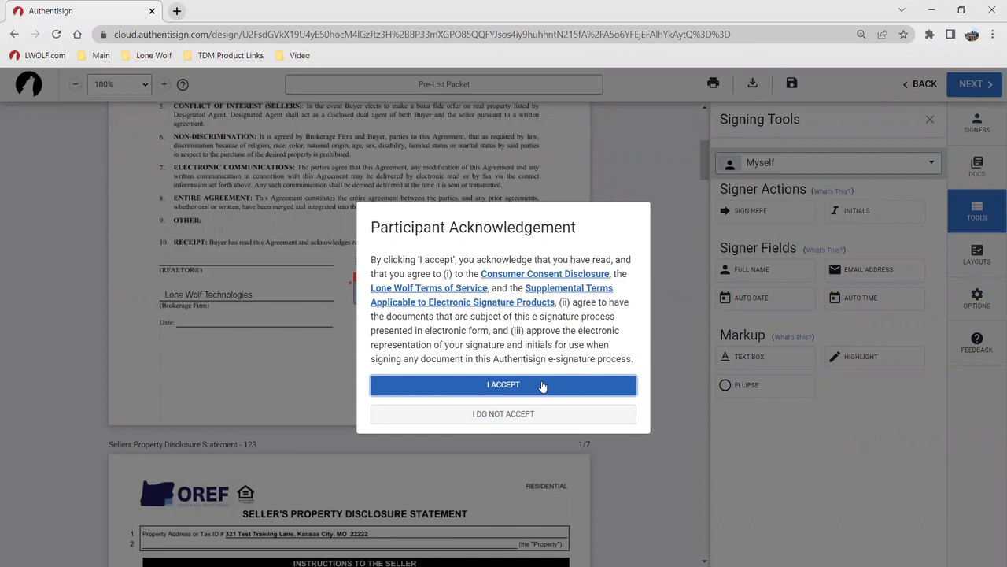
left_click(561, 387)
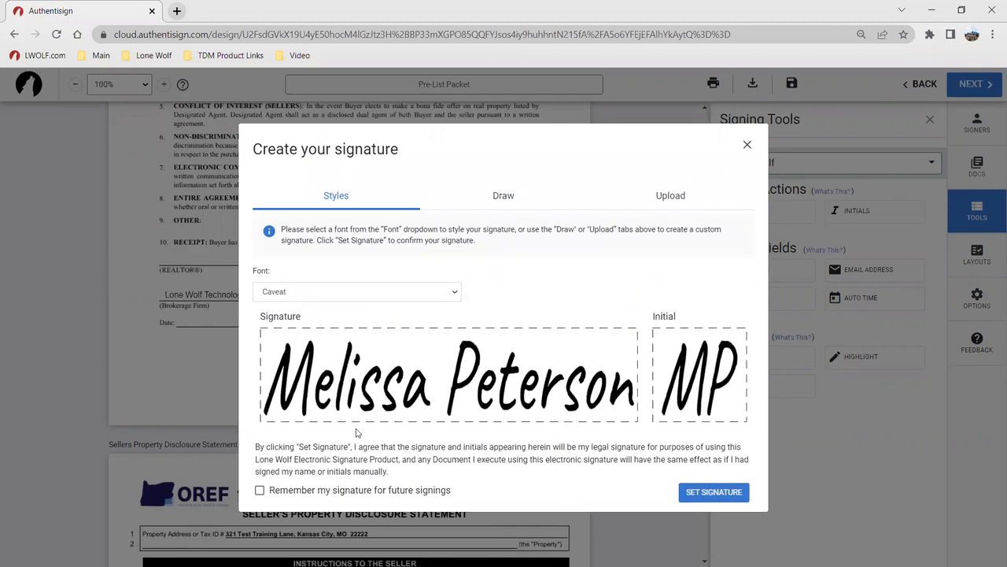
left_click(479, 196)
mouse_move(276, 329)
left_mouse_down()
mouse_move(312, 361)
mouse_move(333, 334)
mouse_move(367, 360)
mouse_move(349, 335)
mouse_move(438, 335)
mouse_move(419, 378)
mouse_move(446, 380)
left_mouse_up()
mouse_move(465, 333)
left_mouse_down()
mouse_move(496, 365)
mouse_move(449, 374)
left_mouse_up()
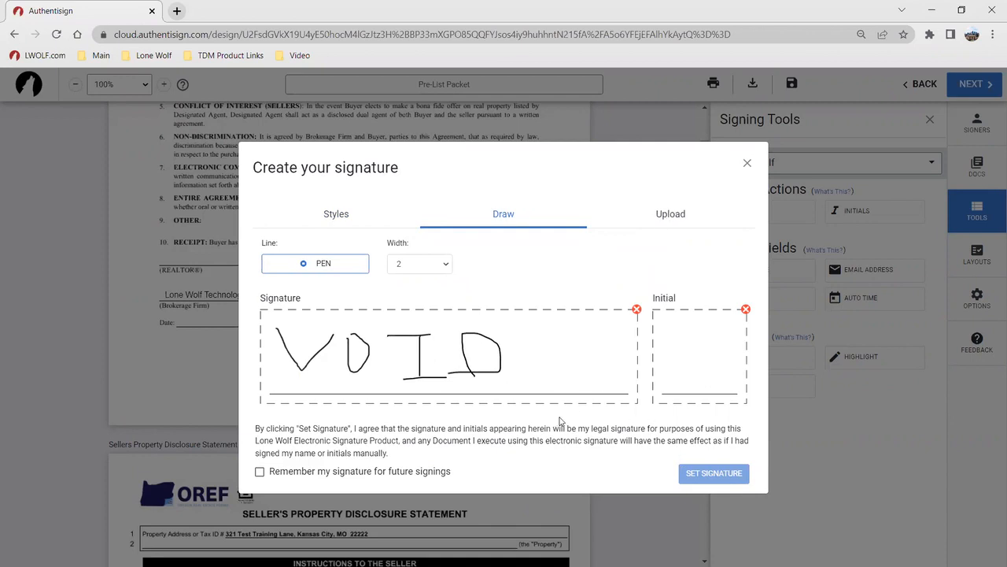
mouse_move(672, 326)
left_mouse_down()
mouse_move(684, 367)
mouse_move(707, 324)
left_mouse_up()
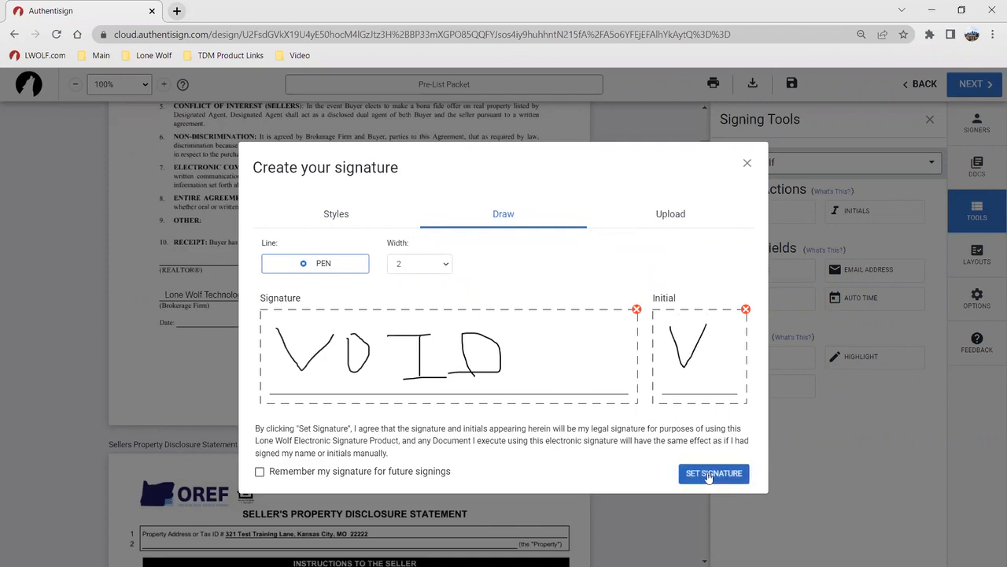
left_click(714, 473)
Place the VOID signature above the REALTOR line and the 03/14/23 date on the left Date line
left_click(209, 261)
left_click(234, 319)
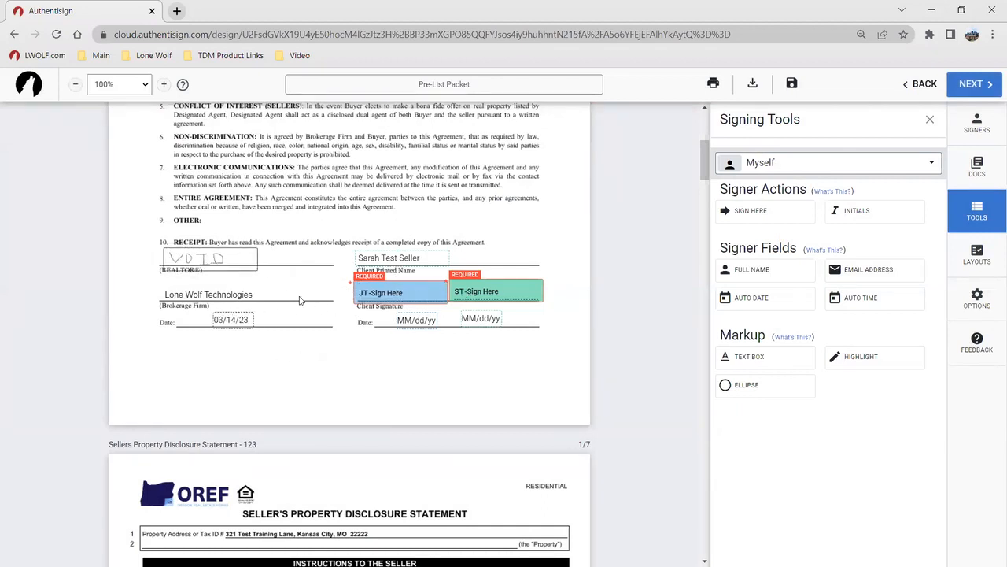
scroll(351, 375, "down", 7)
scroll(370, 379, "down", 6)
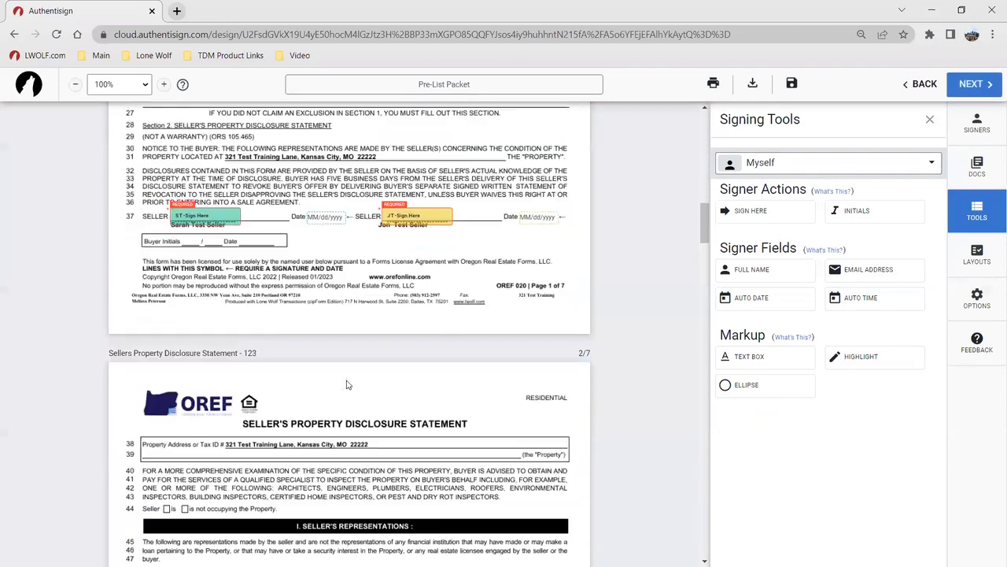
scroll(396, 411, "up", 5)
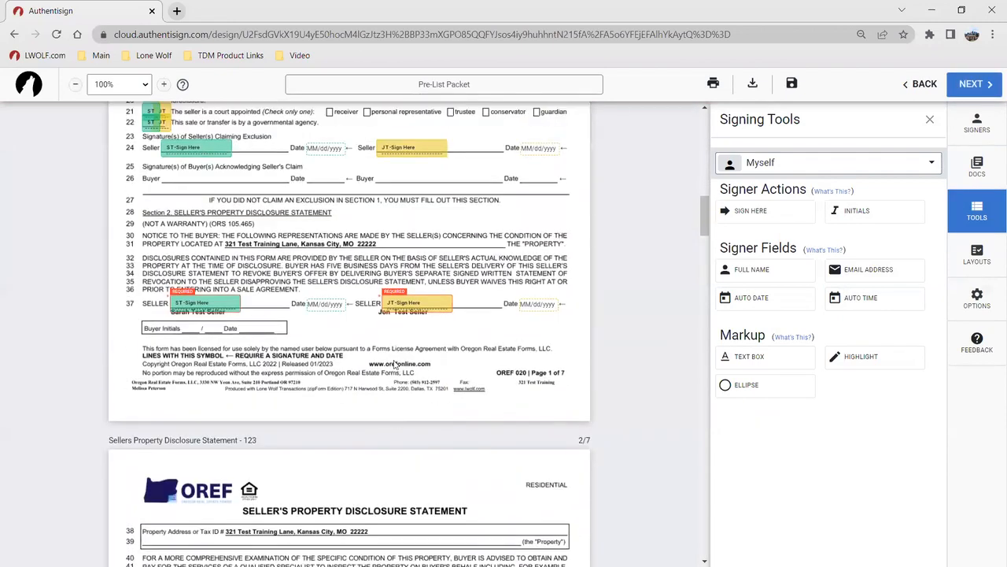
scroll(397, 370, "down", 8)
Scroll to the final disclosure page and bring up the Layouts panel in the sidebar
scroll(392, 368, "down", 20)
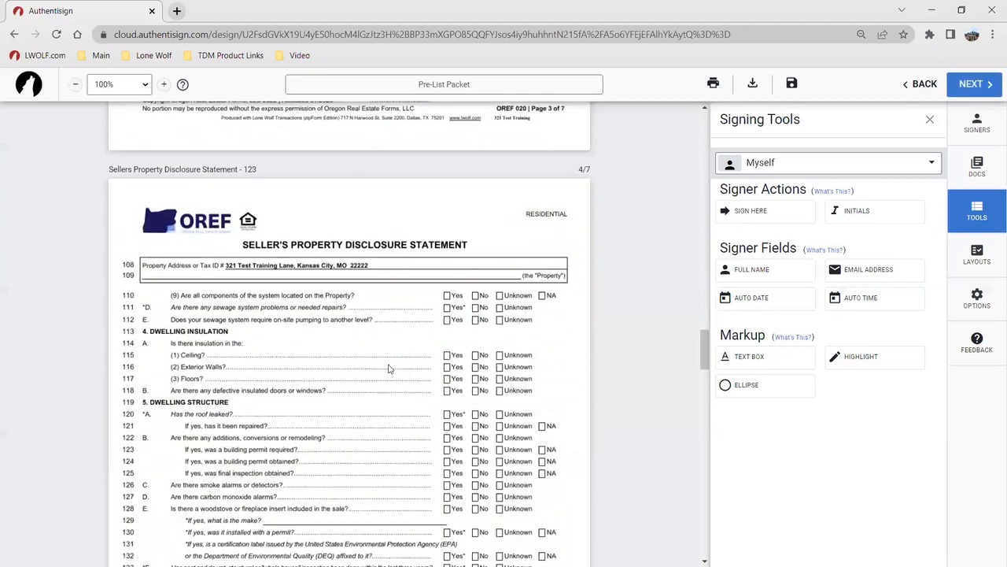
scroll(358, 365, "down", 15)
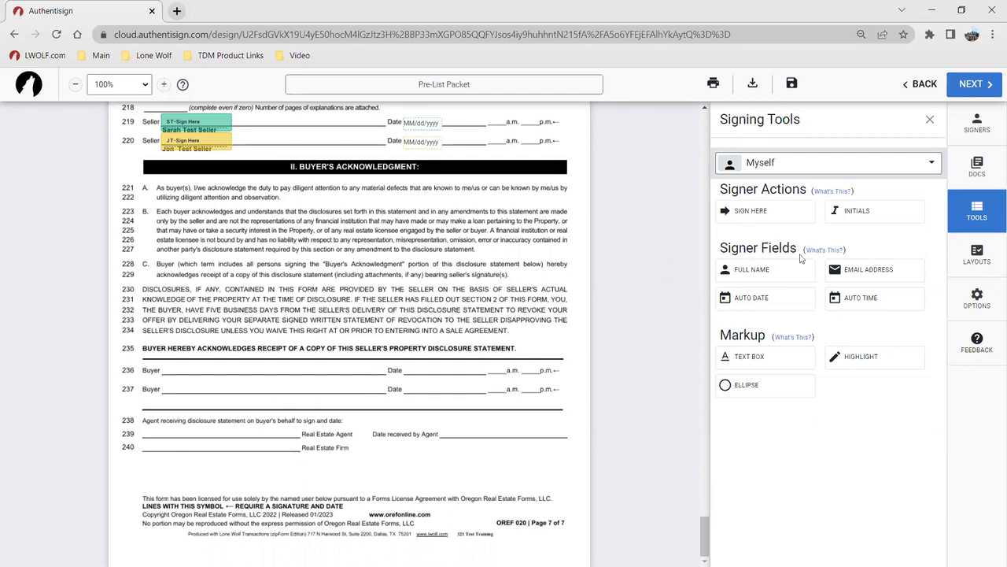
left_click(978, 261)
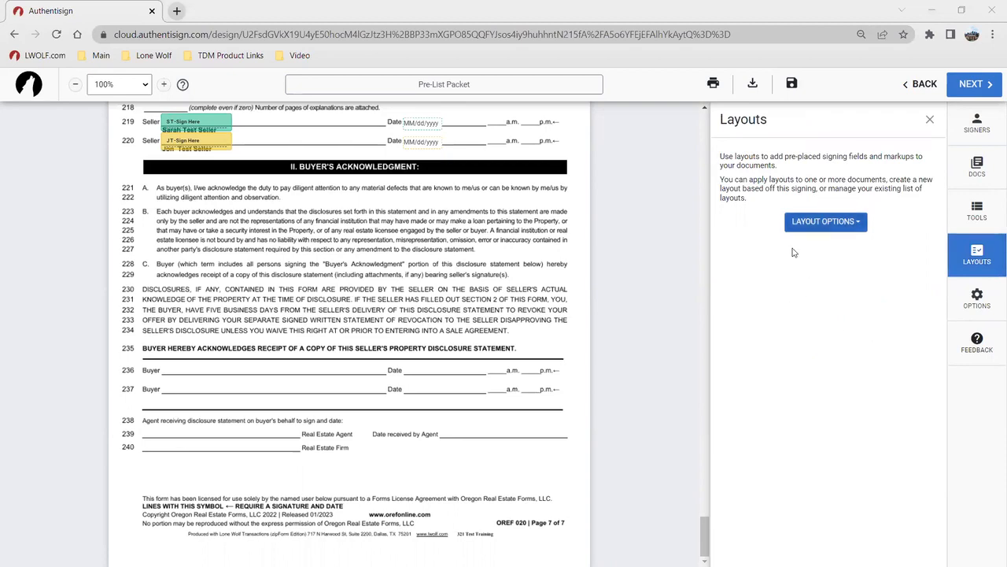
Return to the first page and show the Apply, Create and Manage Layouts options
scroll(682, 473, "up", 12)
left_click_drag(707, 447, 706, 107)
scroll(375, 409, "down", 1)
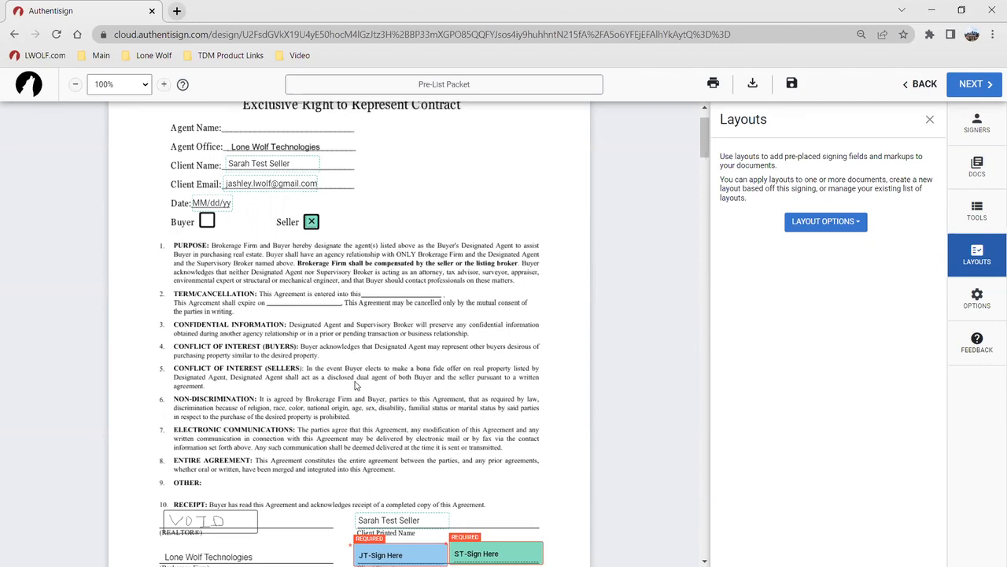
left_click(823, 223)
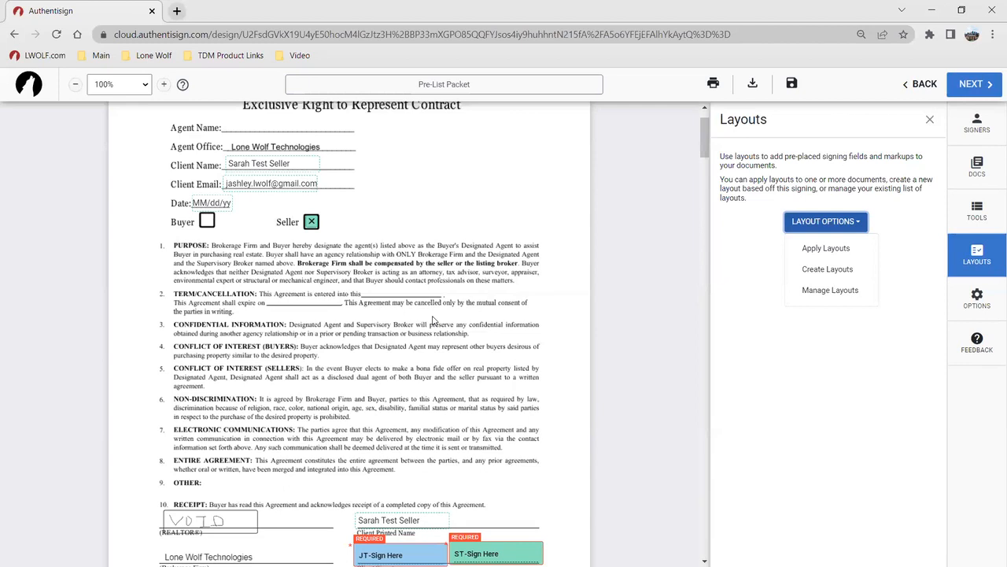
Change the listing agent's signer type to Reviewer, then send the Pre-List Packet invitations
left_click(969, 84)
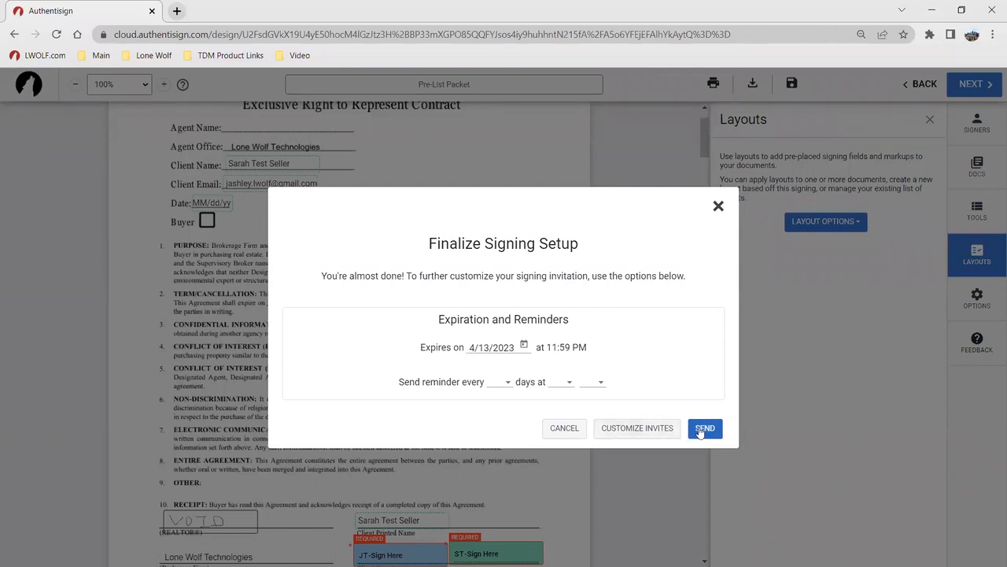
left_click(565, 428)
left_click(980, 133)
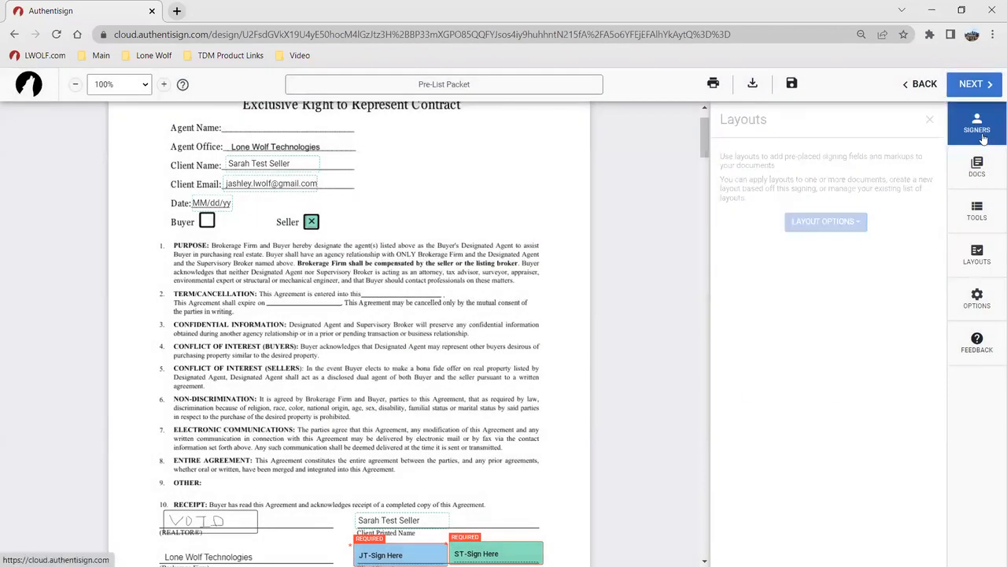
left_click(836, 313)
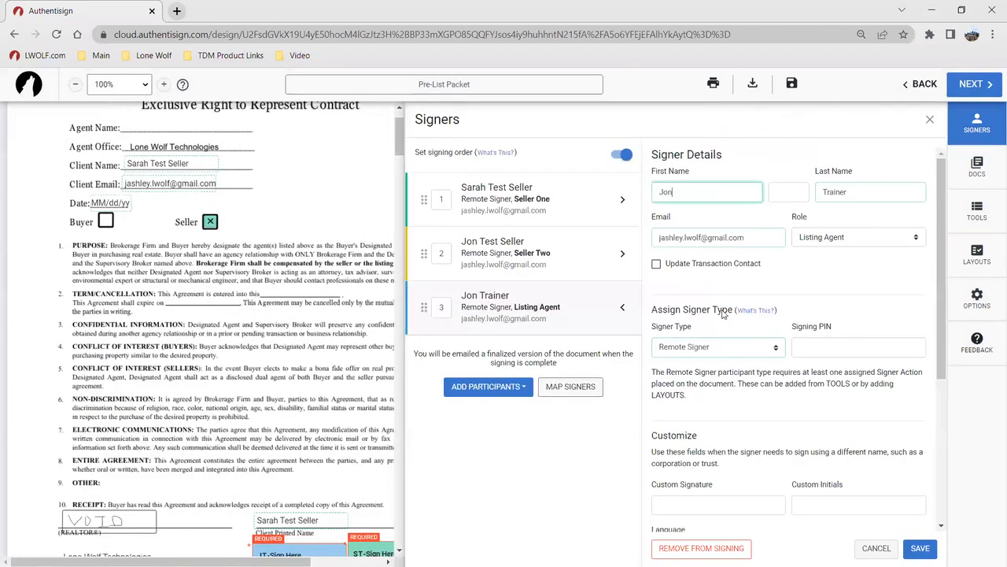
left_click(738, 351)
left_click(712, 360)
left_click(920, 516)
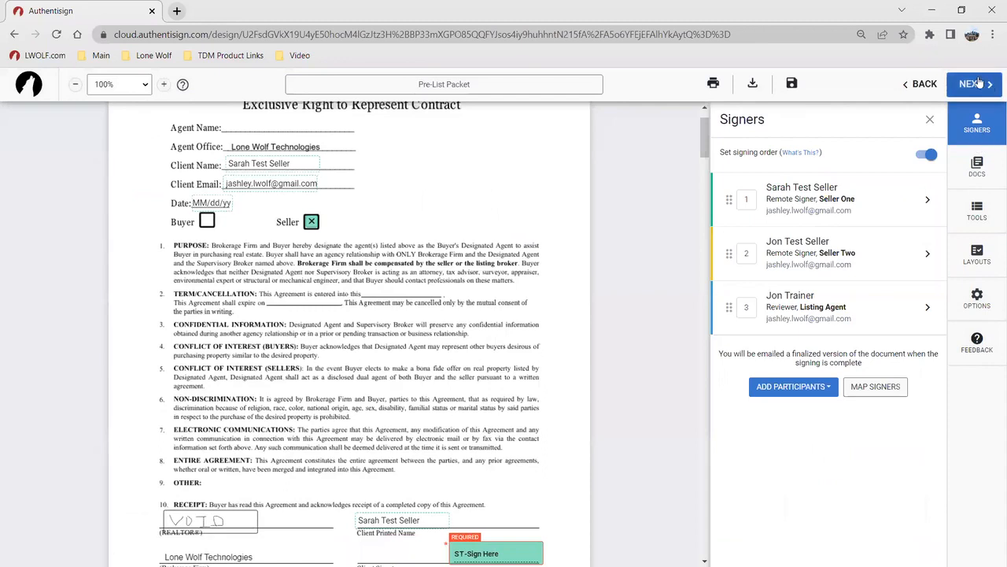
left_click(980, 83)
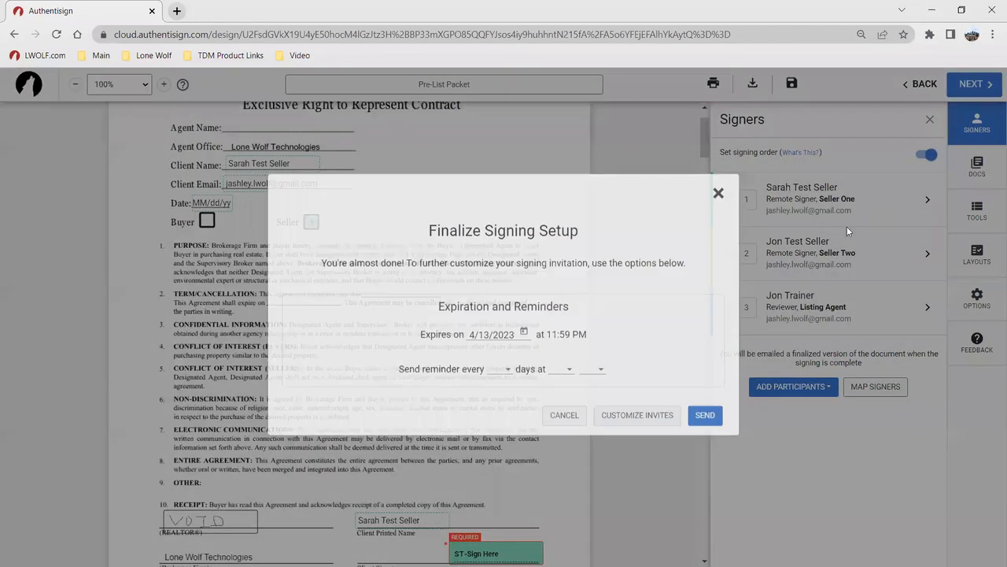
left_click(703, 430)
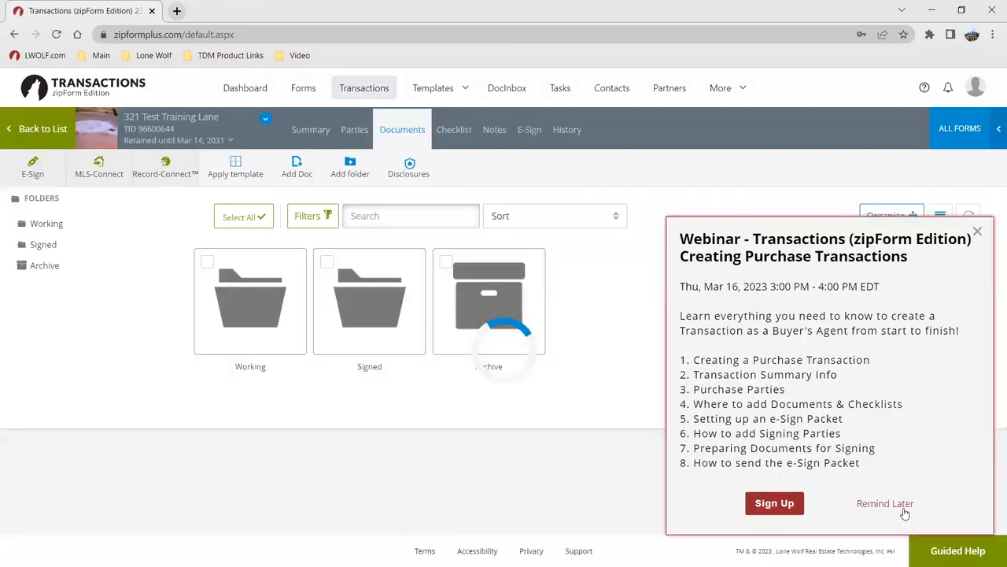
Postpone the webinar notice and review the sent Pre-List Packet's signer details and action items
left_click(909, 513)
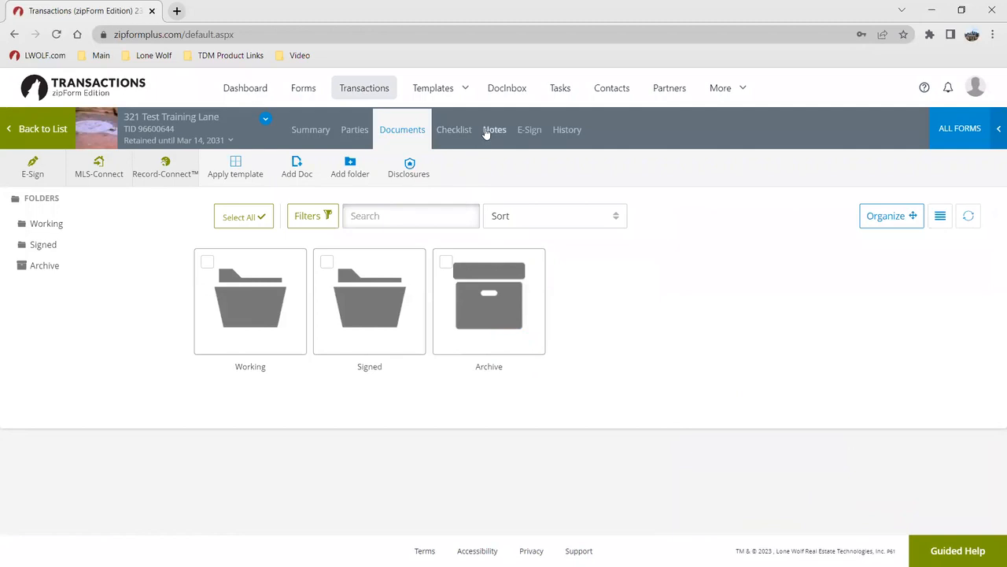
left_click(529, 130)
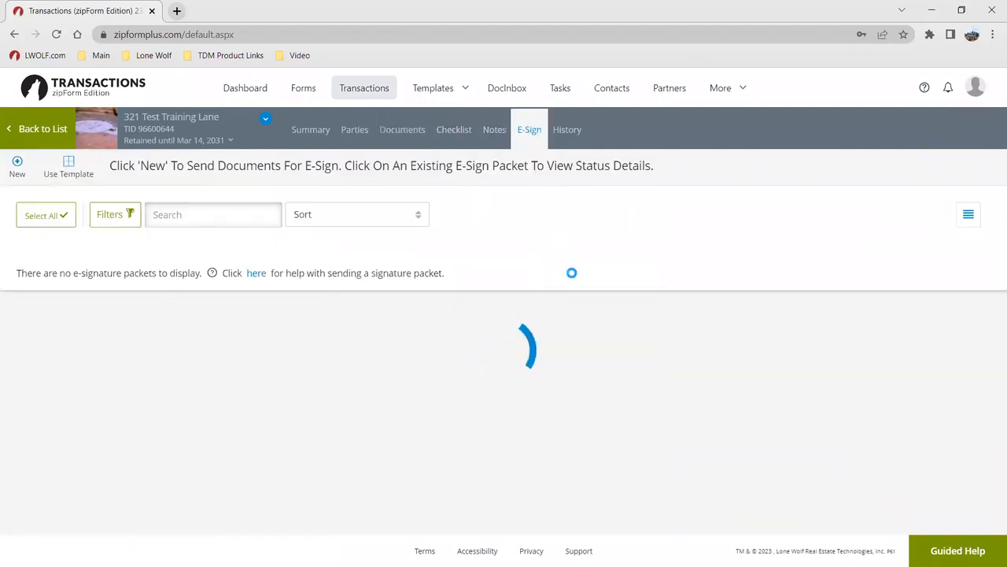
left_click(85, 288)
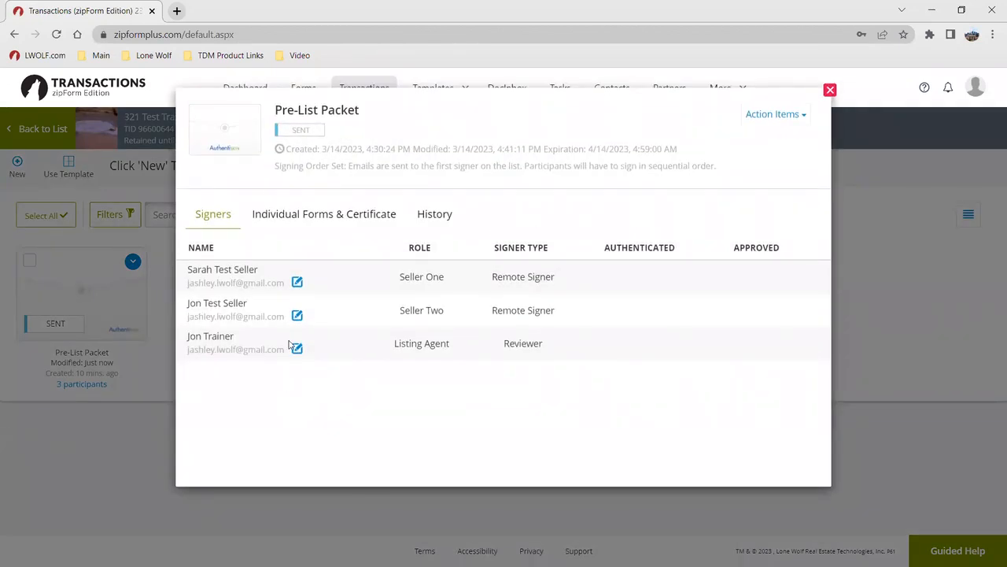
left_click(791, 115)
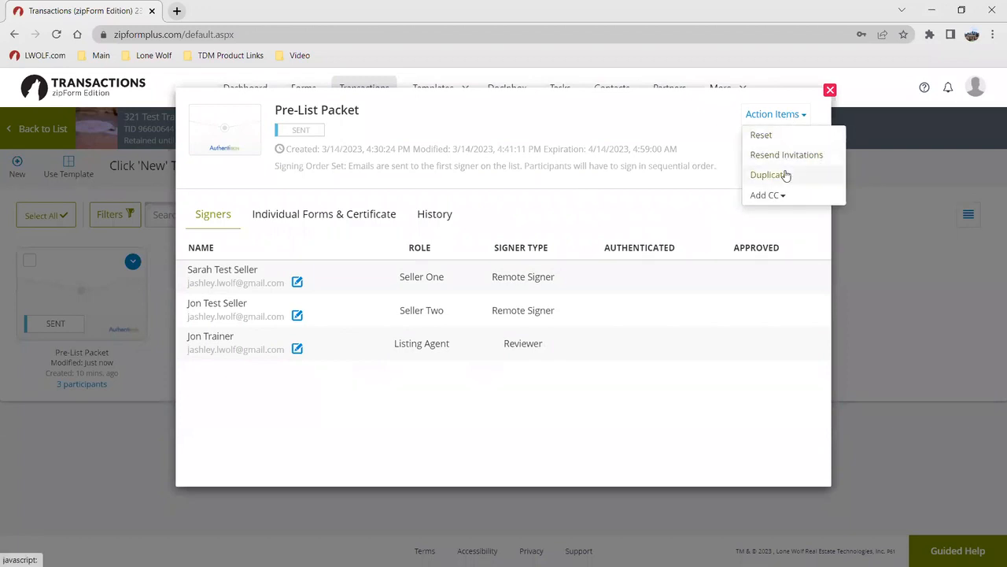
left_click(830, 91)
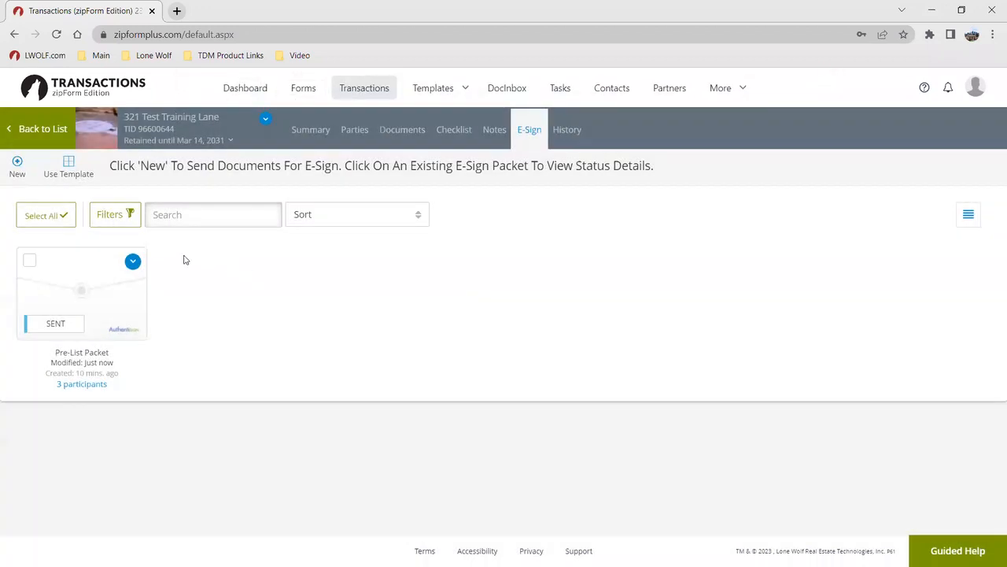
Choose Reset from the Pre-List Packet's options menu
left_click(132, 263)
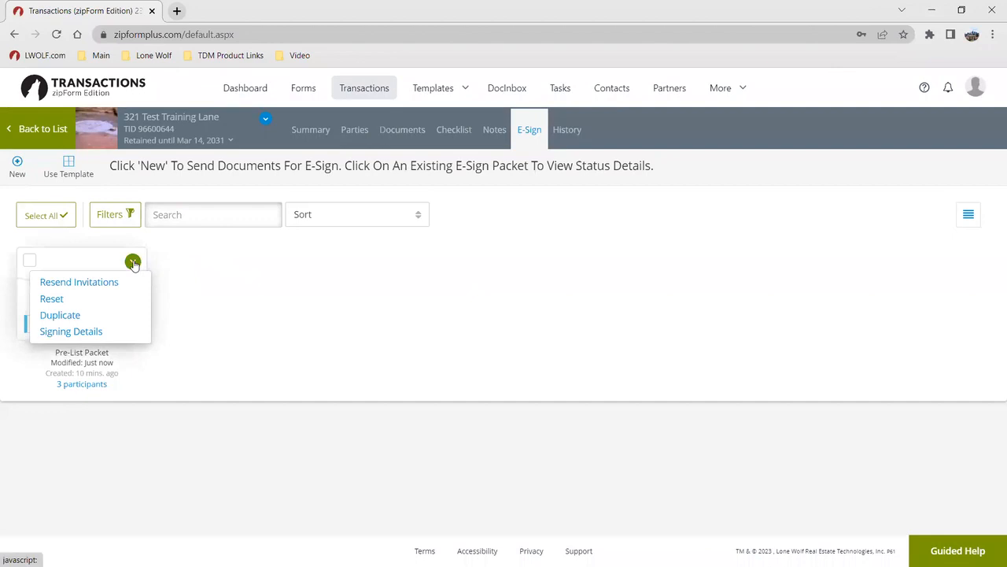
left_click(228, 302)
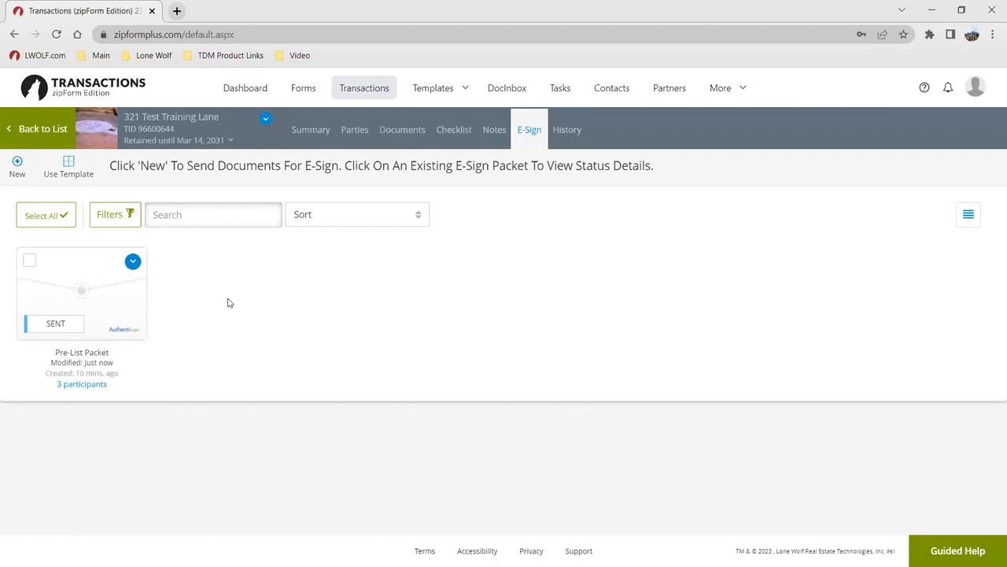
left_click(922, 82)
left_click(921, 82)
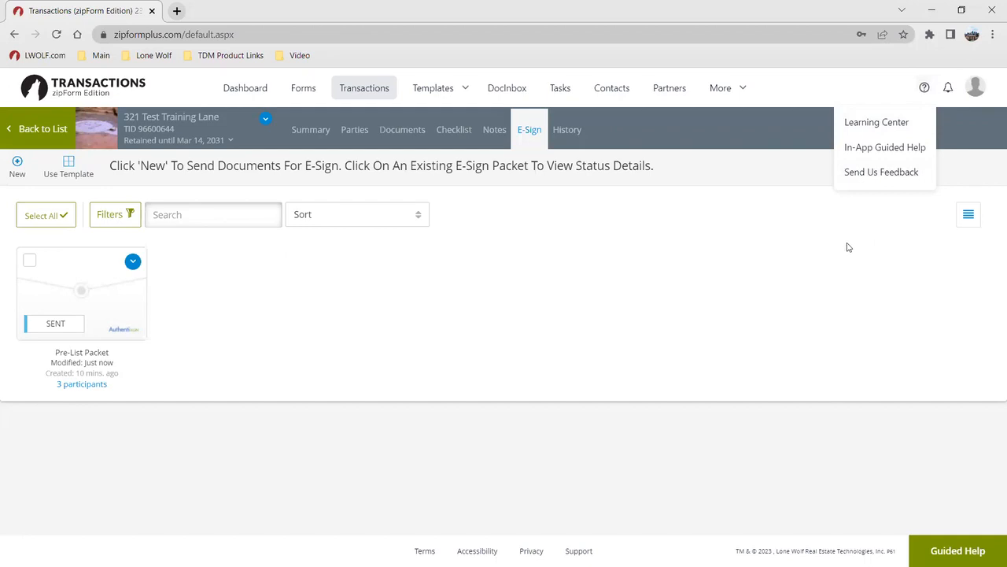
left_click(803, 256)
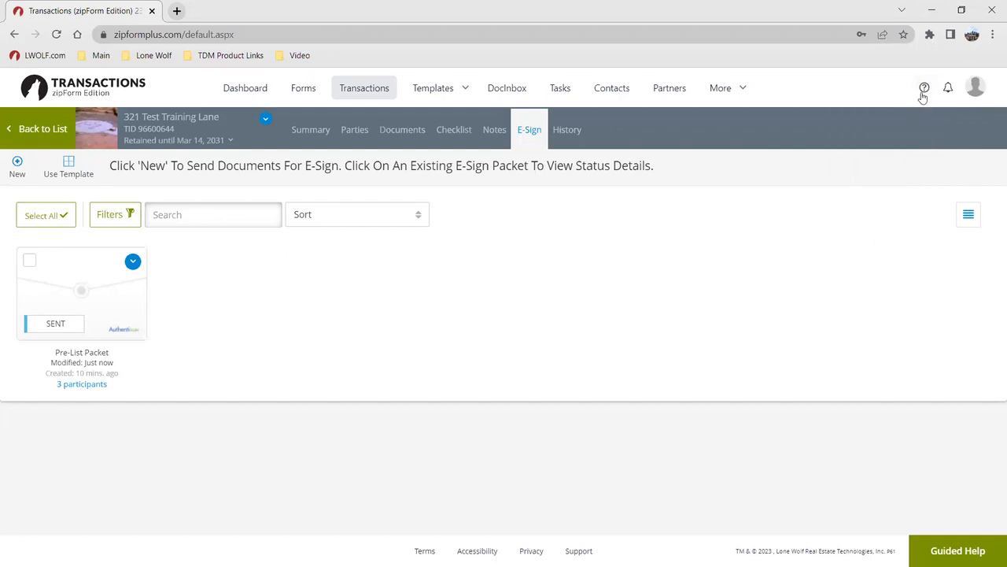
left_click(131, 262)
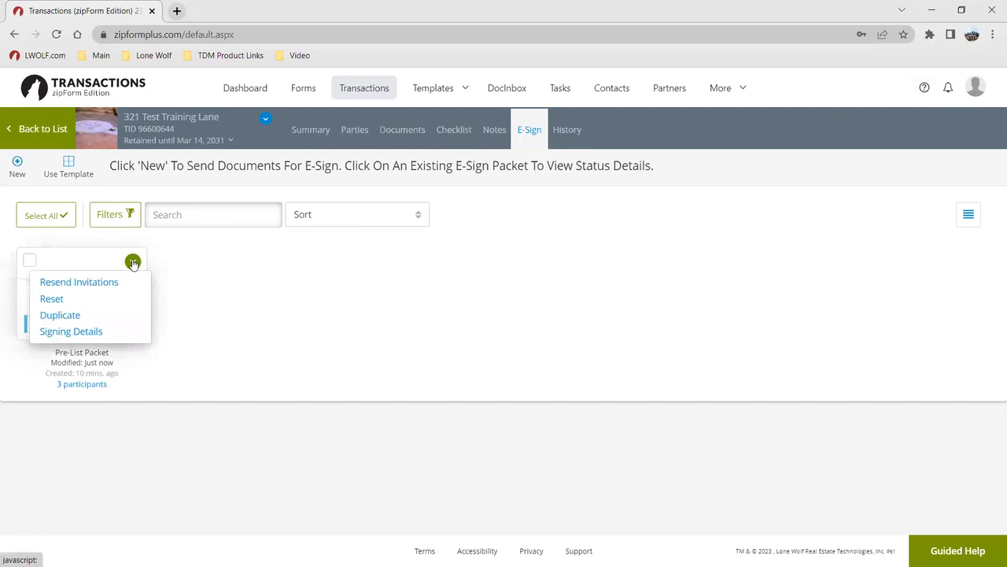
left_click(110, 298)
Confirm the packet reset and leave the Authentisign editor without saving
left_click(620, 190)
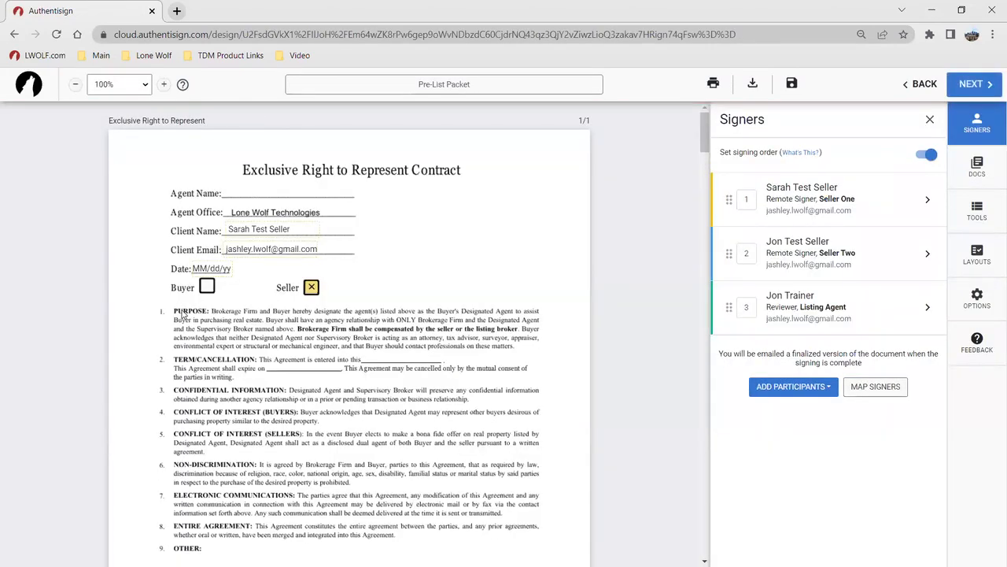
left_click(920, 84)
left_click(927, 133)
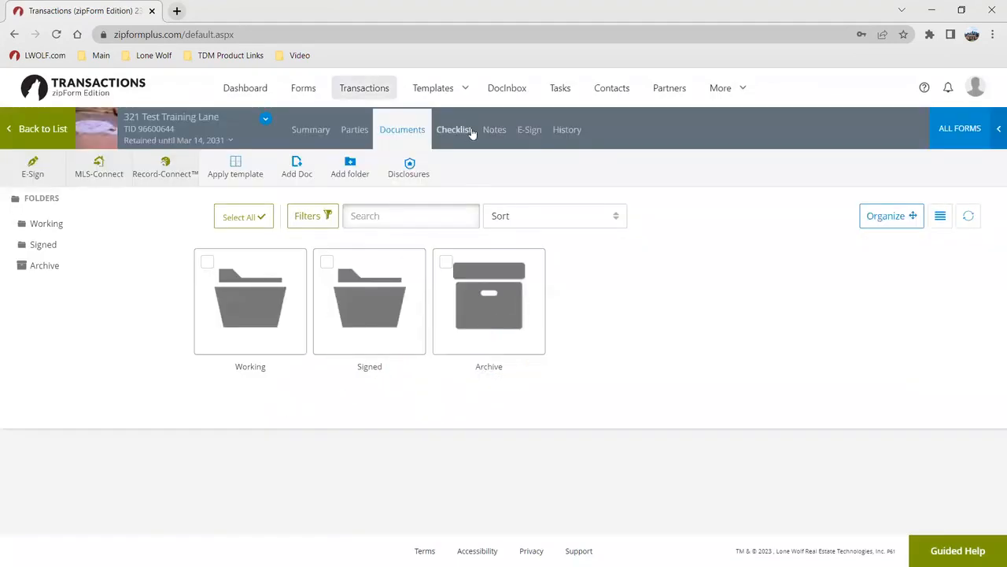
Delete the draft Pre-List Packet, then open the Learning Center from Help
left_click(538, 135)
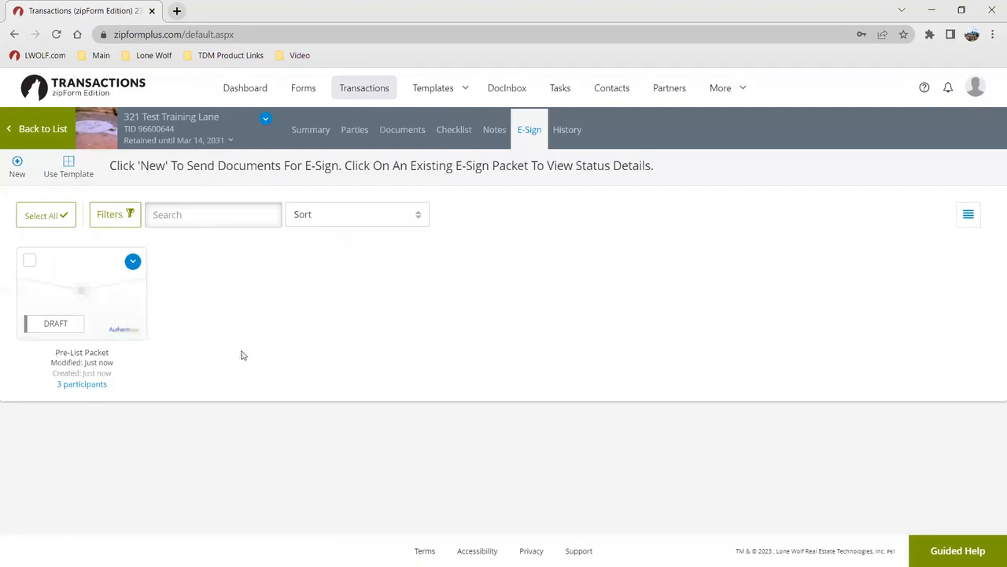
left_click(133, 262)
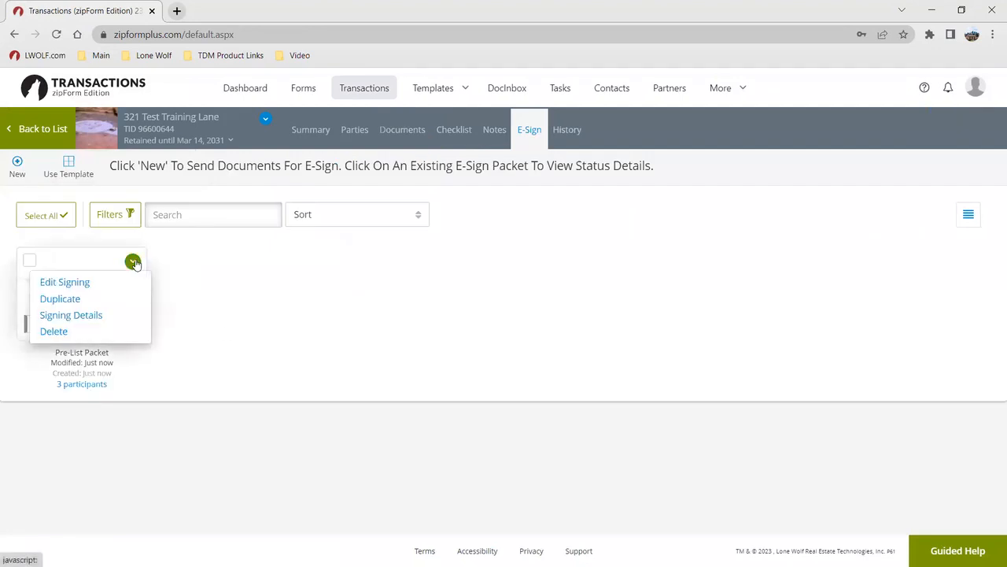
left_click(94, 339)
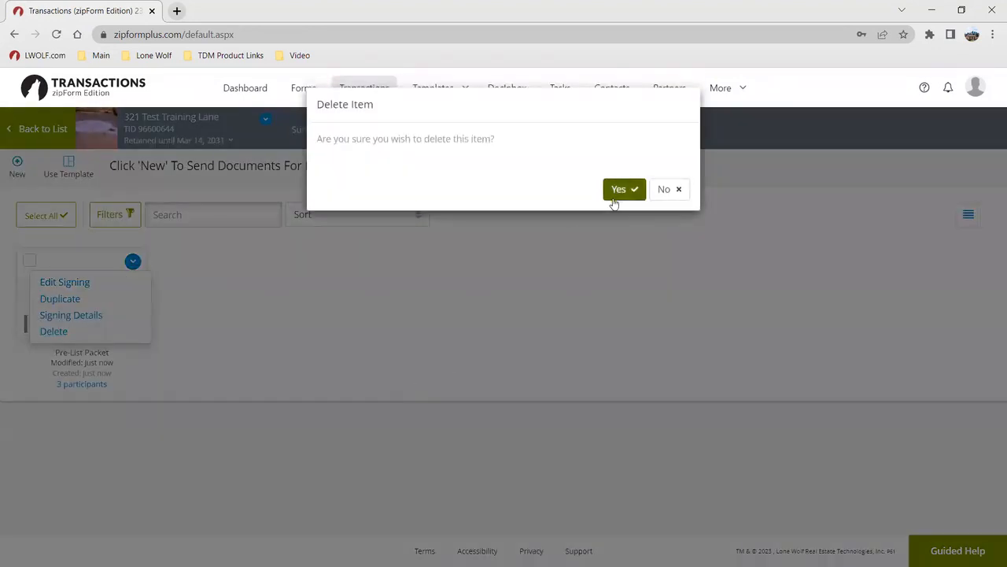
left_click(622, 189)
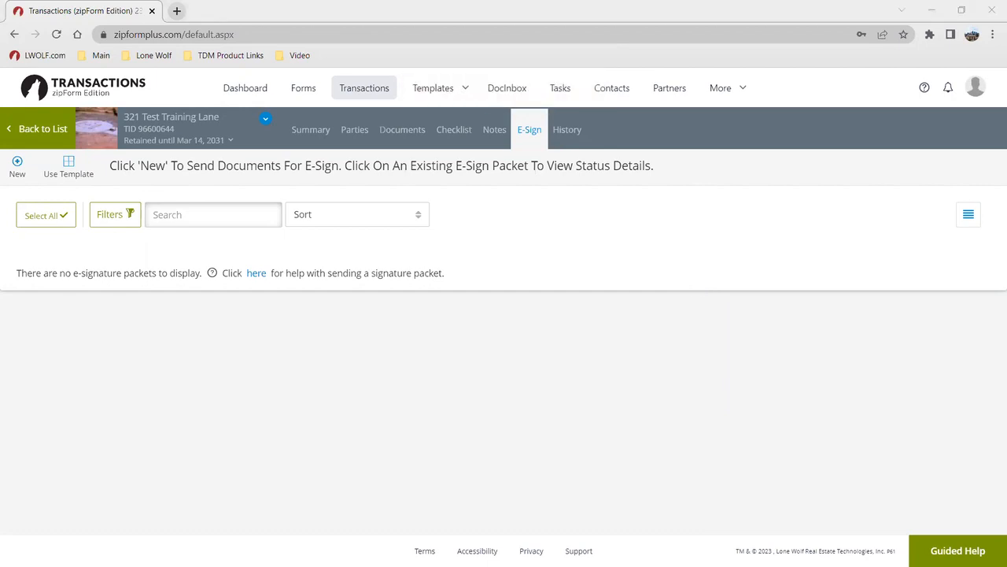
left_click(922, 89)
left_click(880, 126)
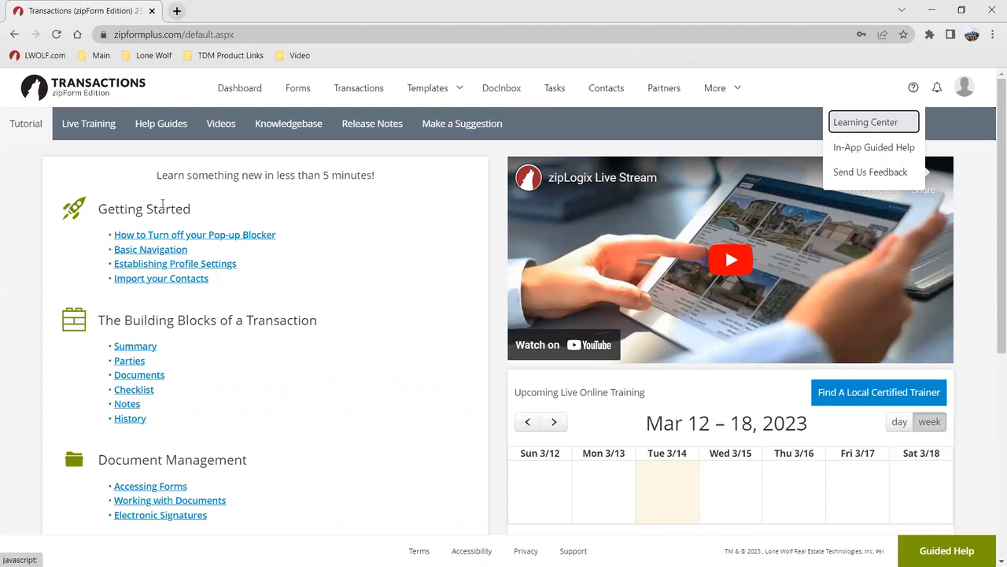
Open Live Training to view the March 2023 training calendar, then return to Transactions
left_click(89, 123)
left_click(115, 7)
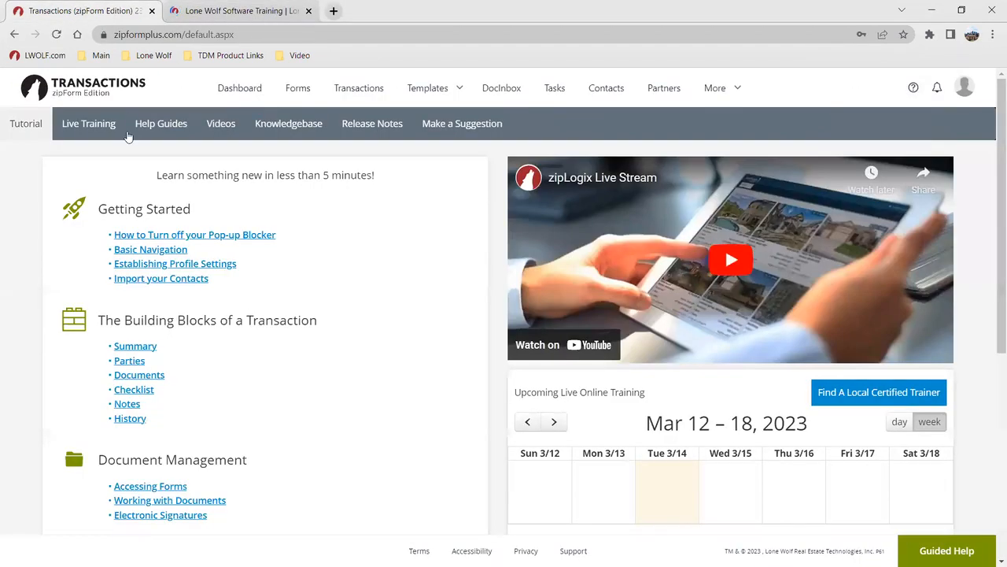
left_click(210, 11)
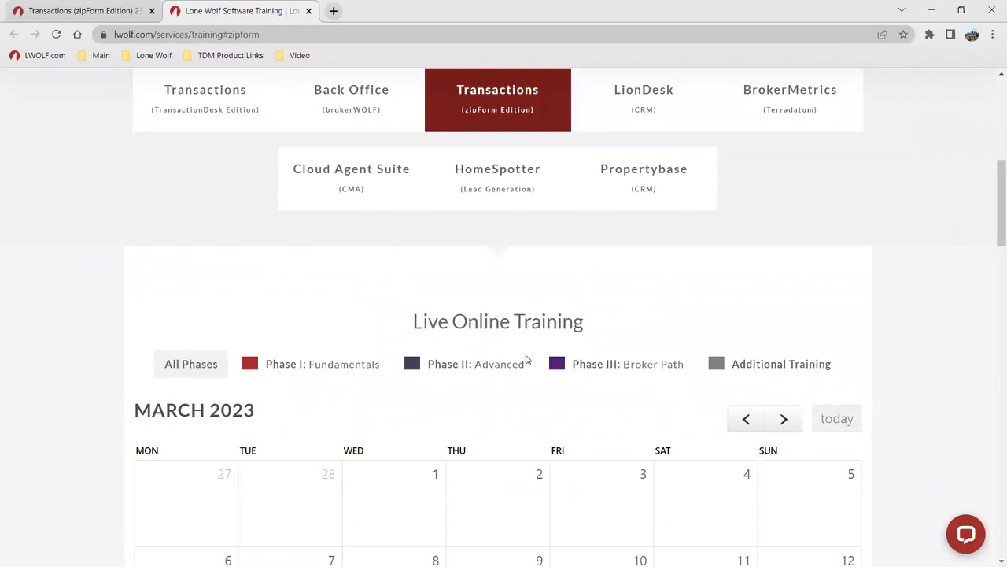
scroll(562, 412, "down", 5)
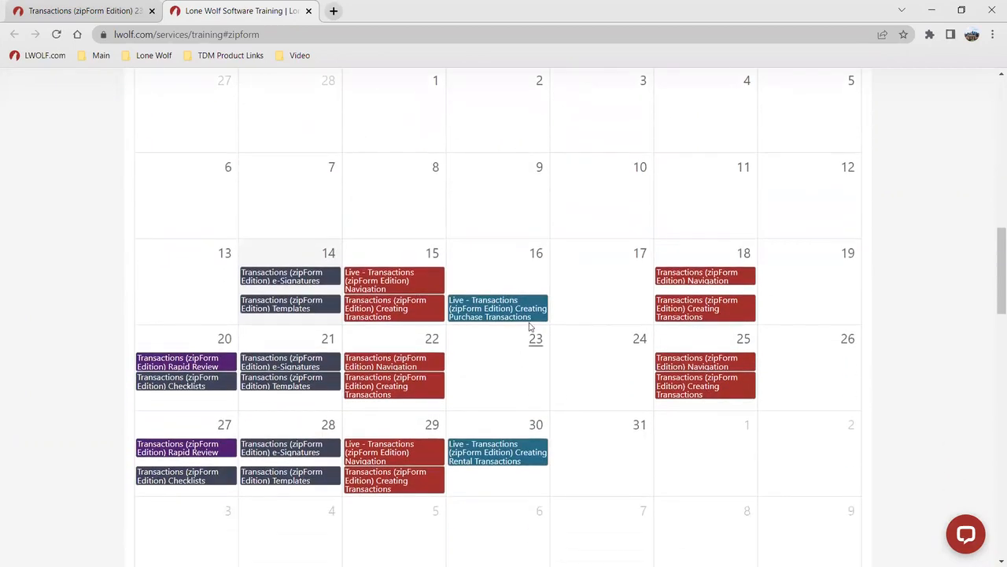
mouse_move(528, 316)
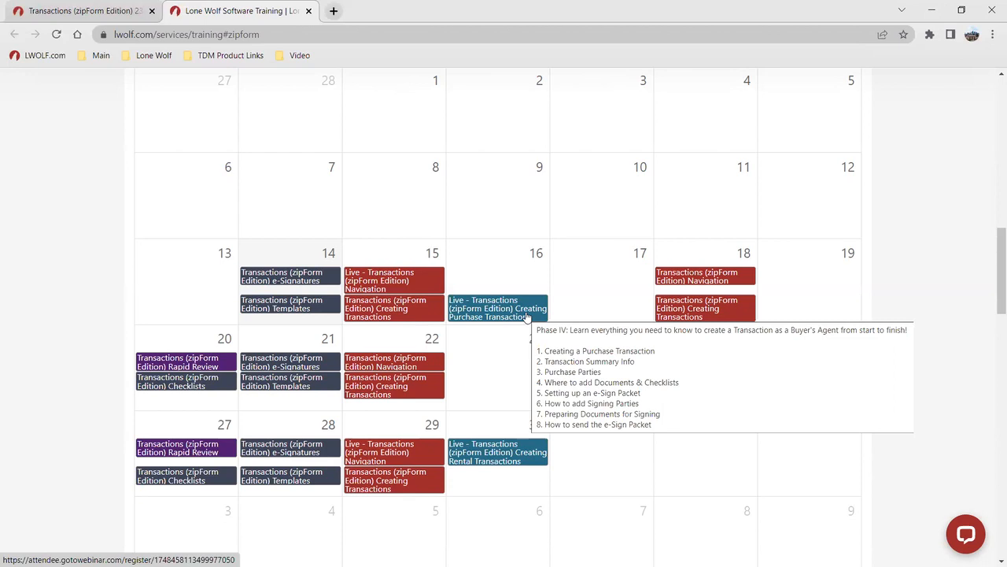
left_click(83, 11)
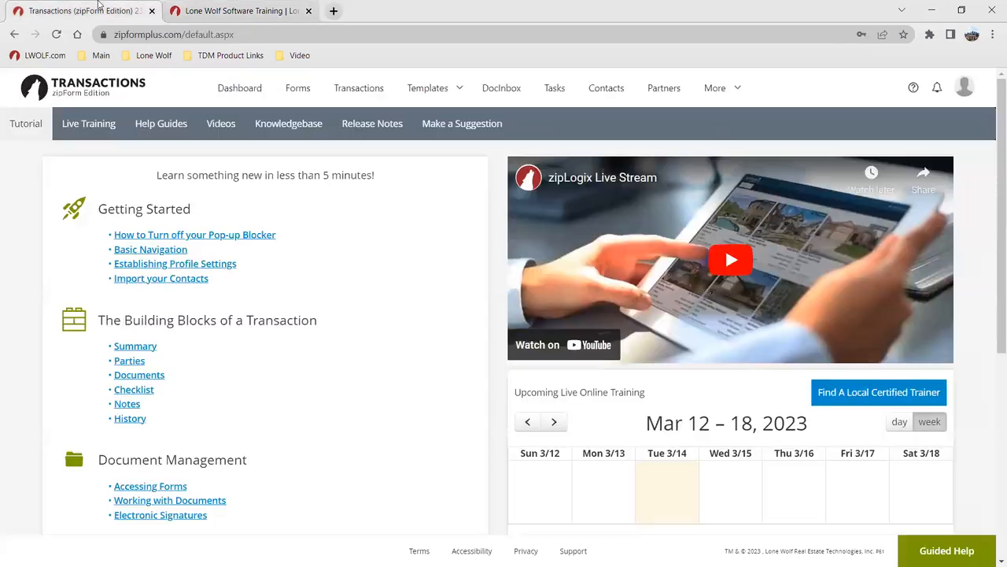
Open the zipForm Edition PDF Help Guide Library, then return to the Transactions tab
left_click(219, 137)
left_click(182, 130)
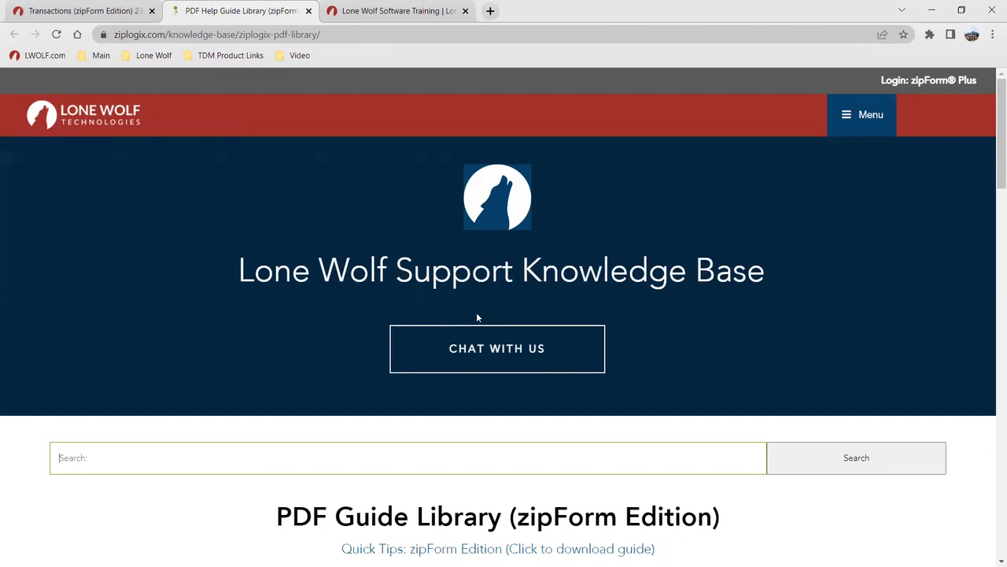
left_click(92, 11)
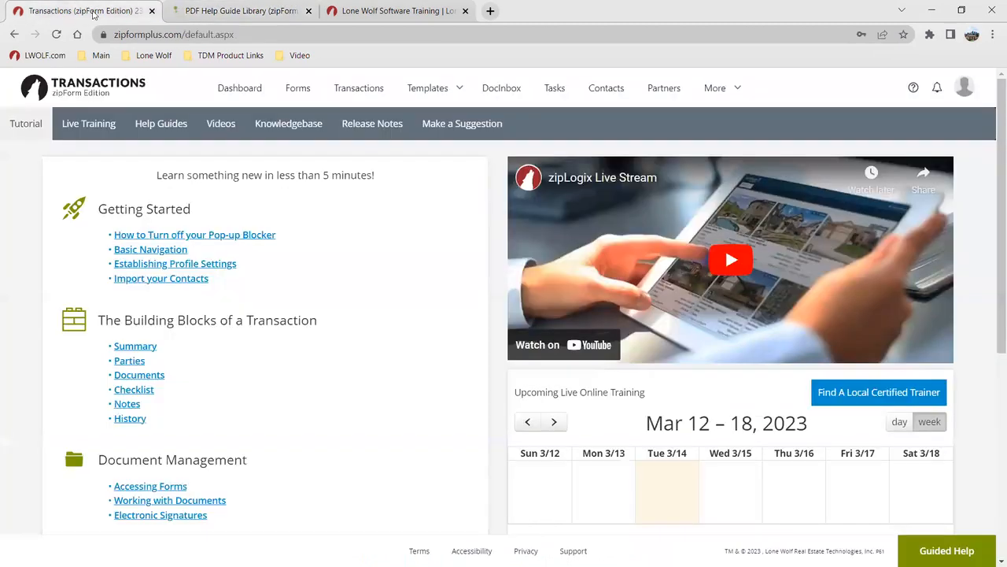